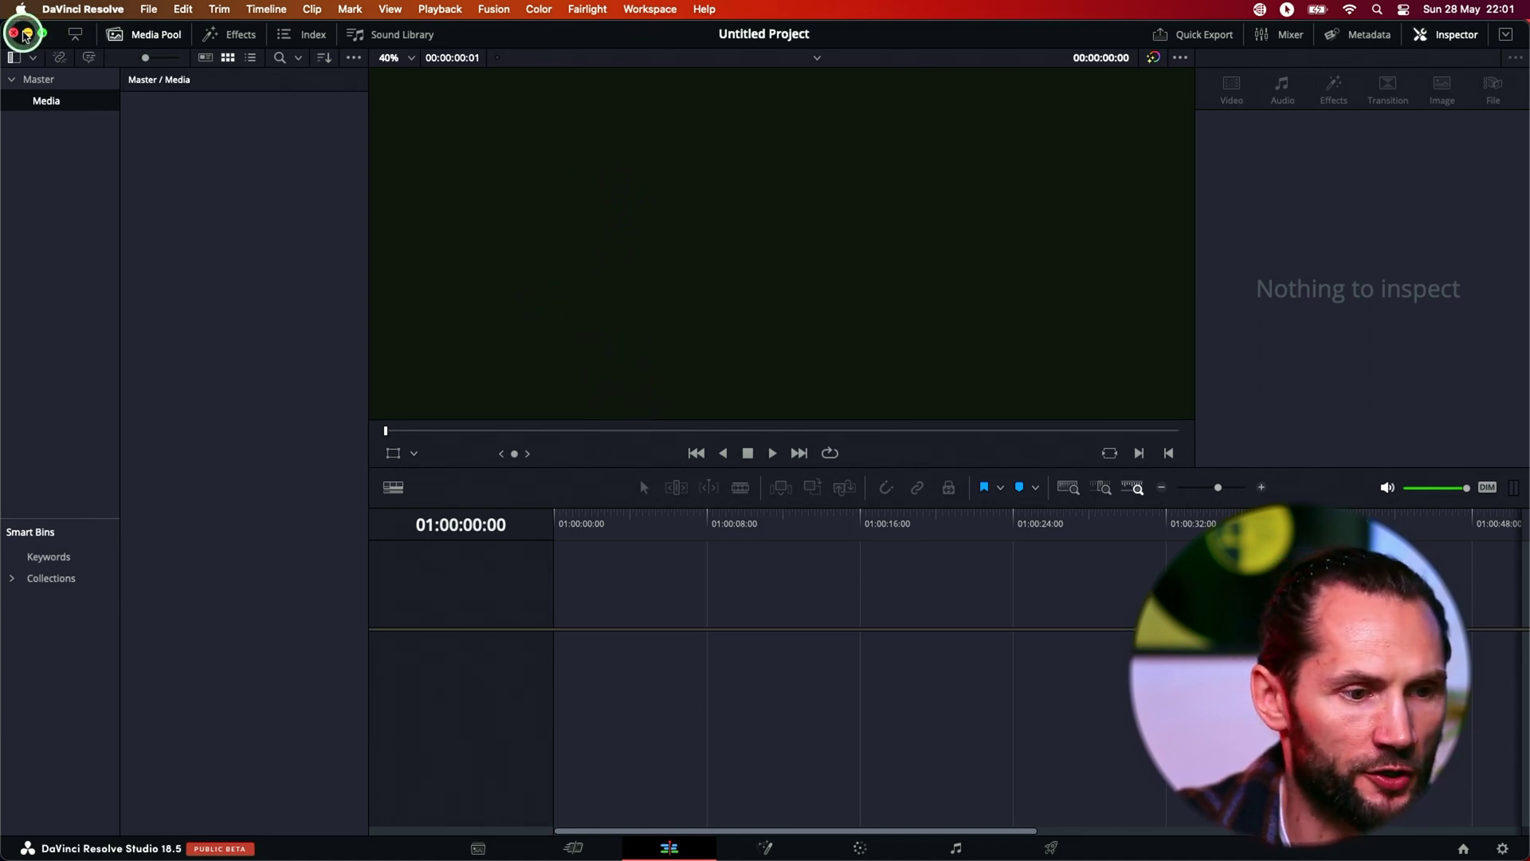
Minimize the empty DaVinci Resolve project to reveal the desktop and its media folders
{"action": "left_click", "coordinate": [26, 33]}
Inspect the two Canon CRM clips in the RAW Clips Originals folder, then close it
{"action": "double_click", "coordinate": [1262, 203]}
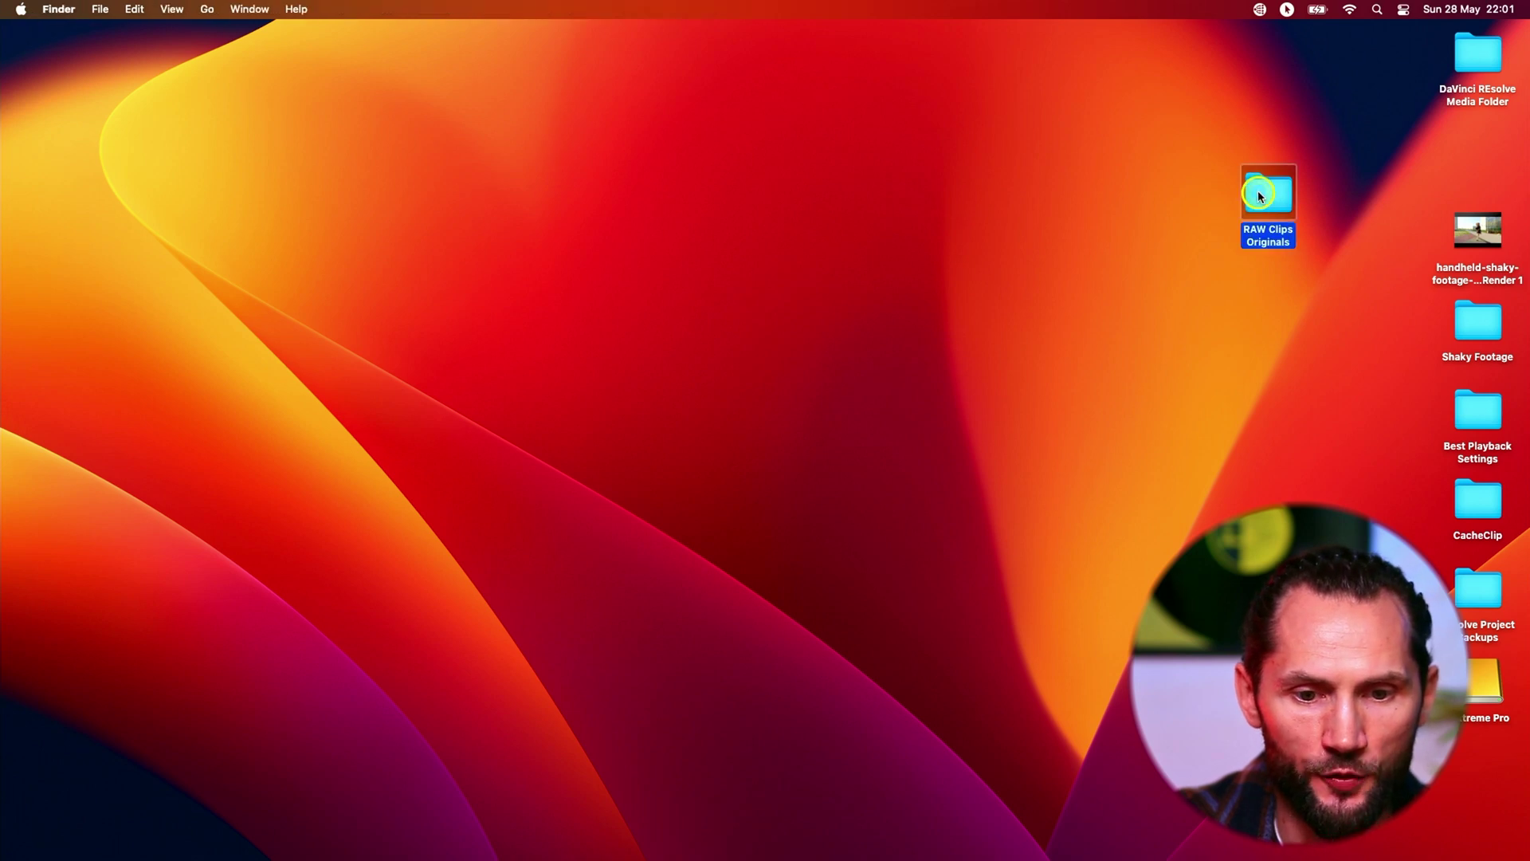
{"action": "left_click", "coordinate": [617, 316]}
{"action": "left_click", "coordinate": [806, 300]}
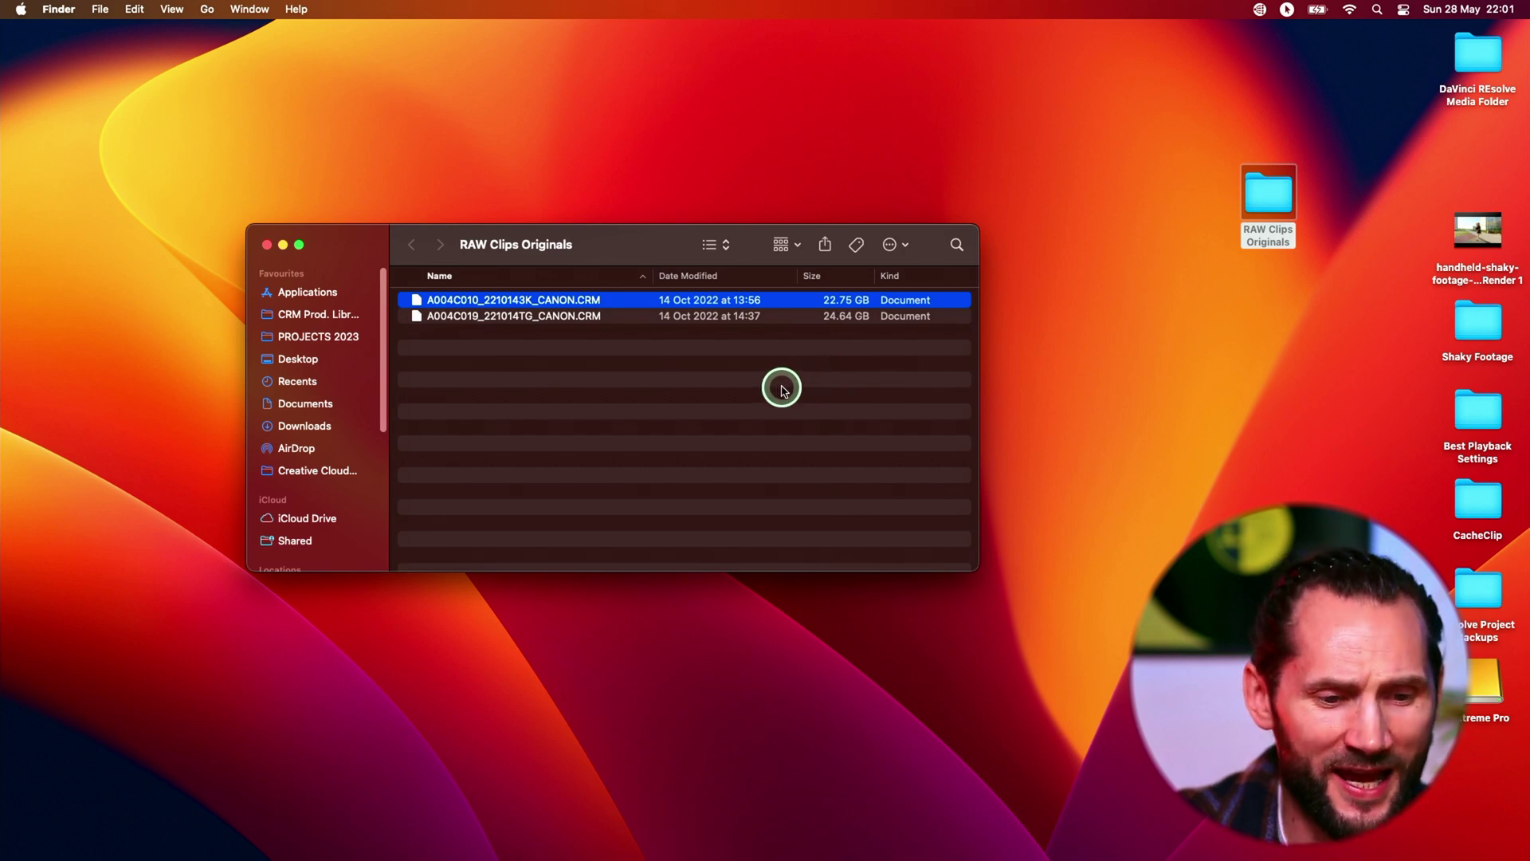
{"action": "left_click_drag", "start_coordinate": [662, 256], "coordinate": [683, 215]}
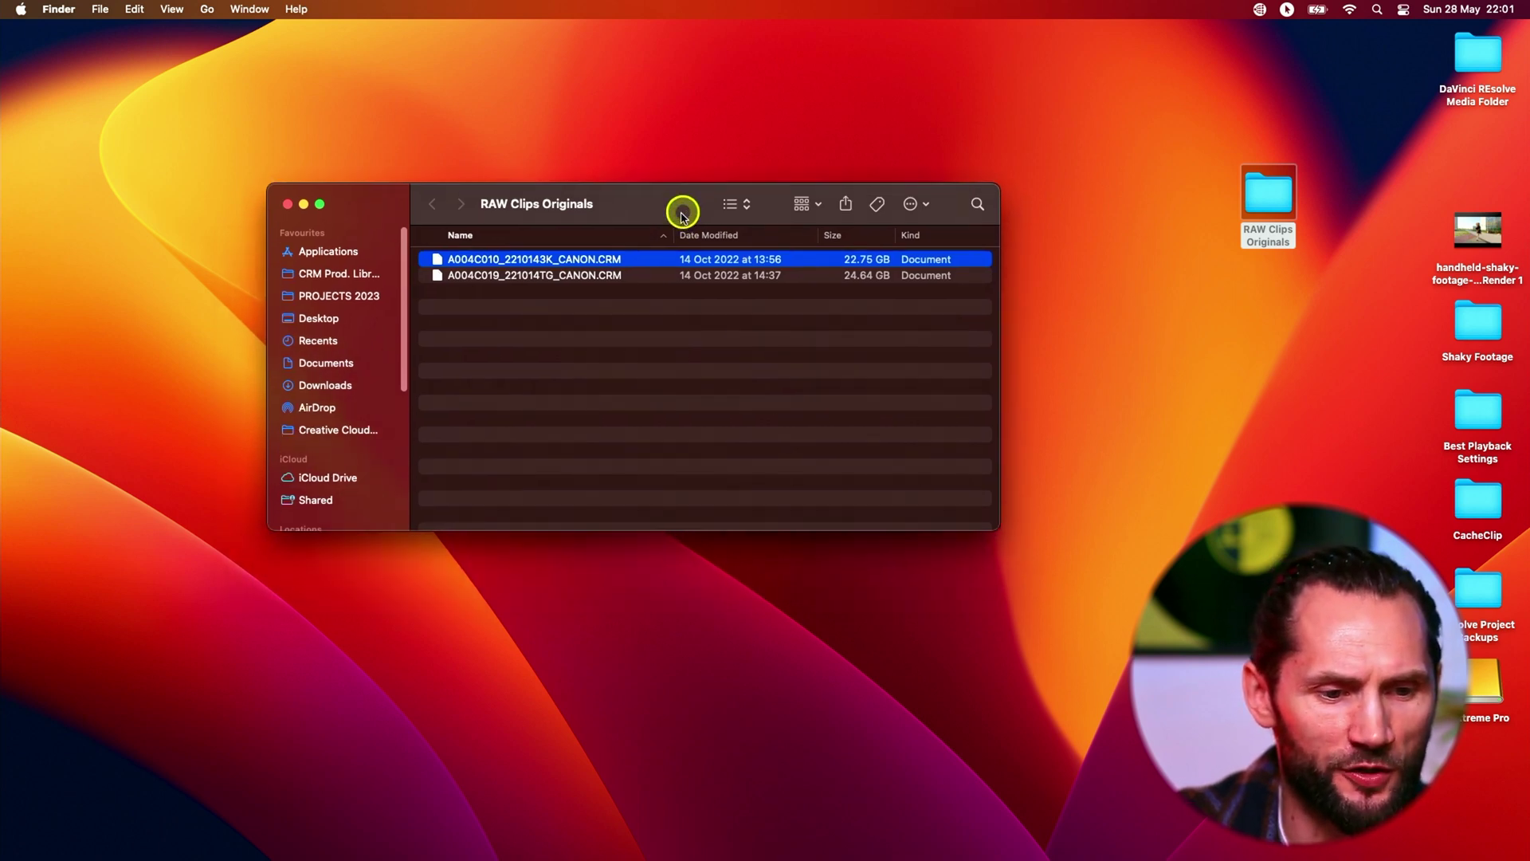
{"action": "left_click", "coordinate": [655, 275]}
{"action": "left_click", "coordinate": [674, 355]}
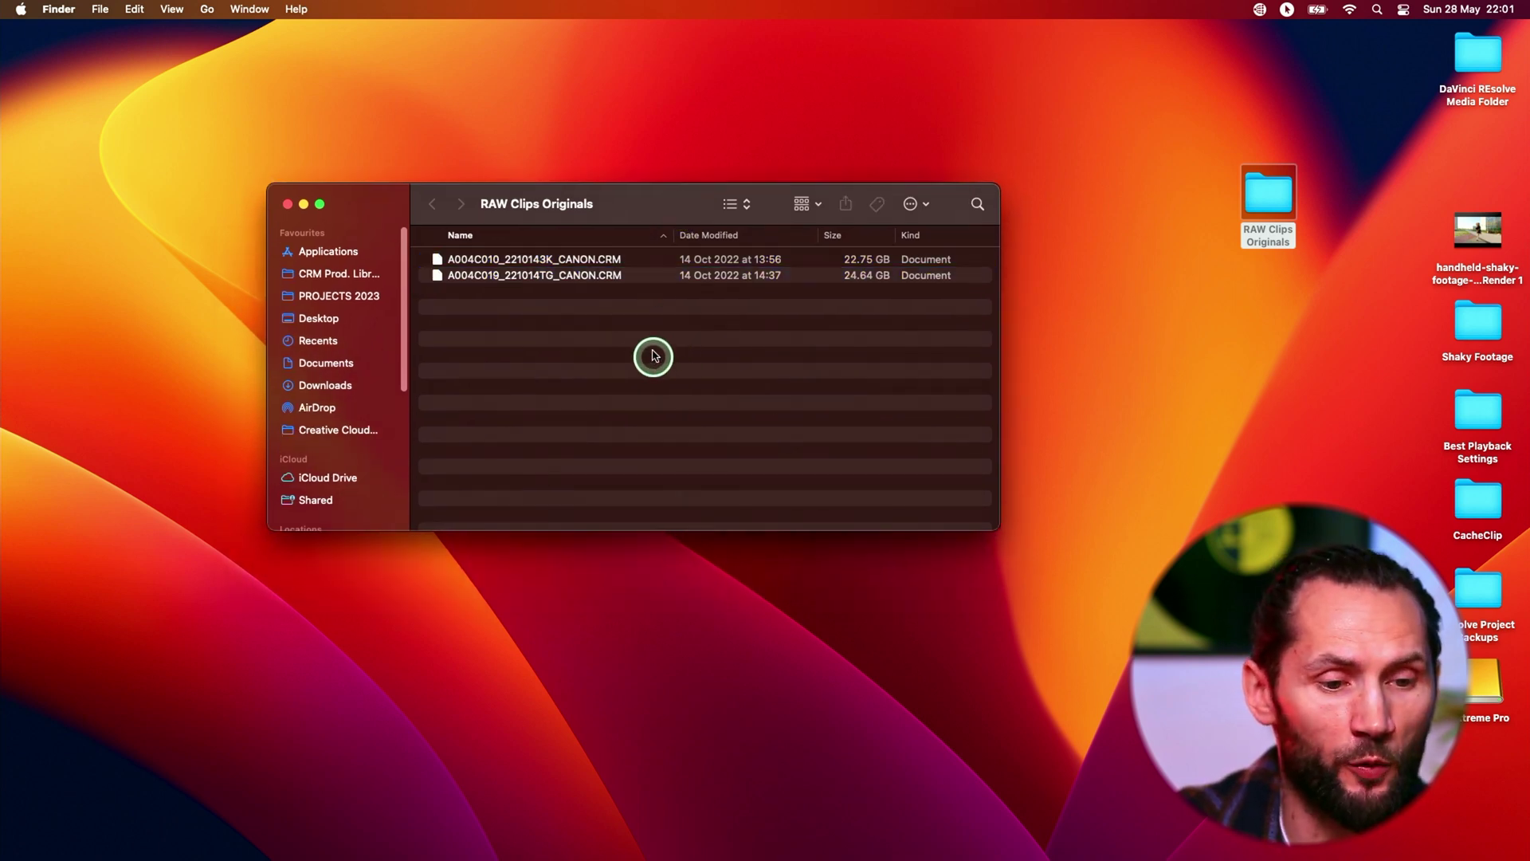
{"action": "left_click", "coordinate": [288, 206]}
Launch Blackmagic Proxy Generator from the Applications folder in a new Finder window
{"action": "key", "text": "super+n"}
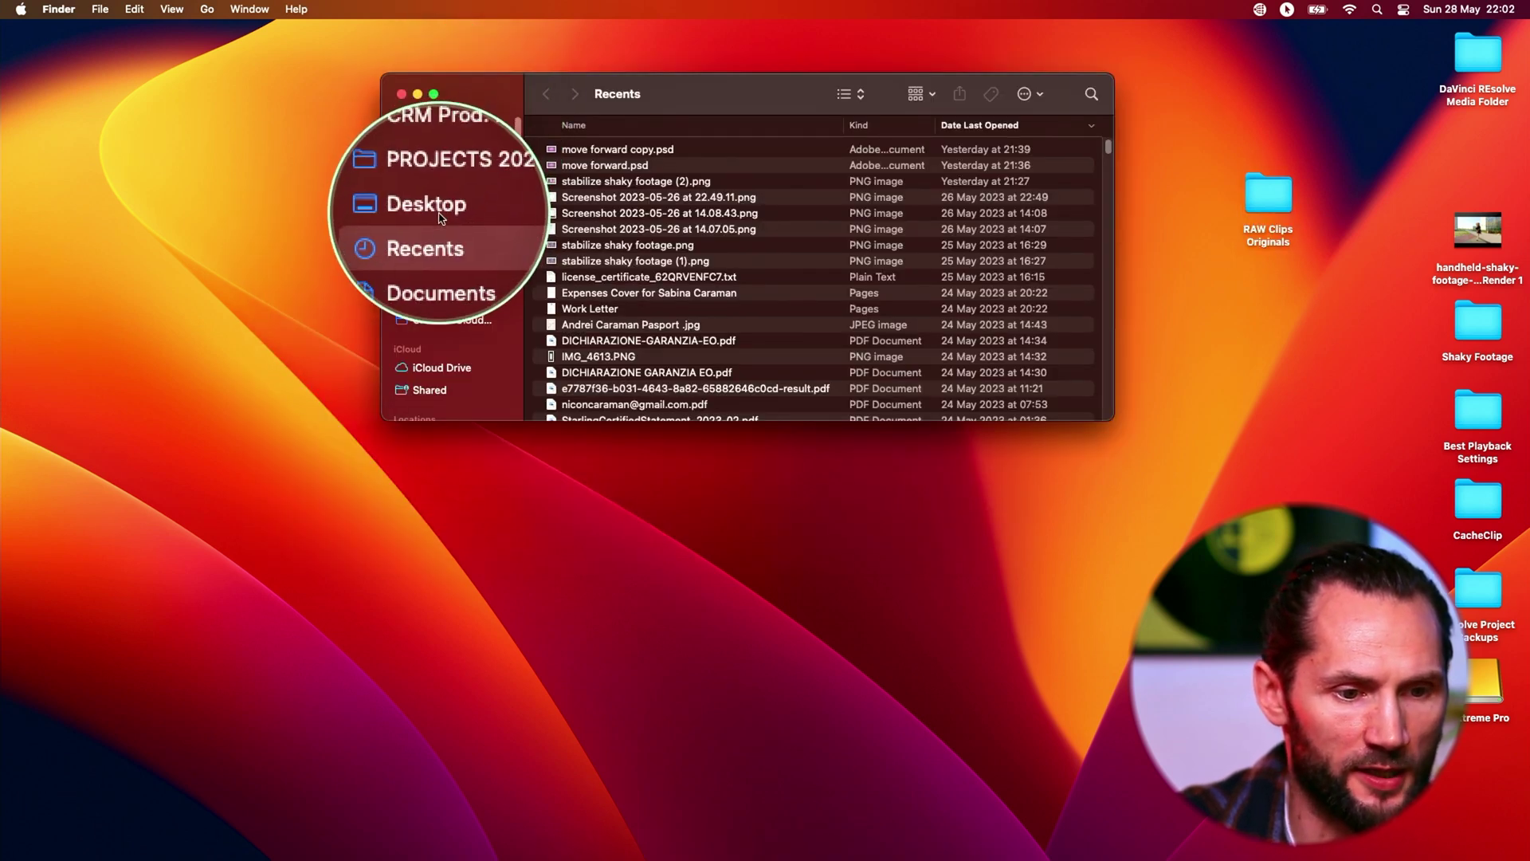
{"action": "left_click", "coordinate": [426, 143]}
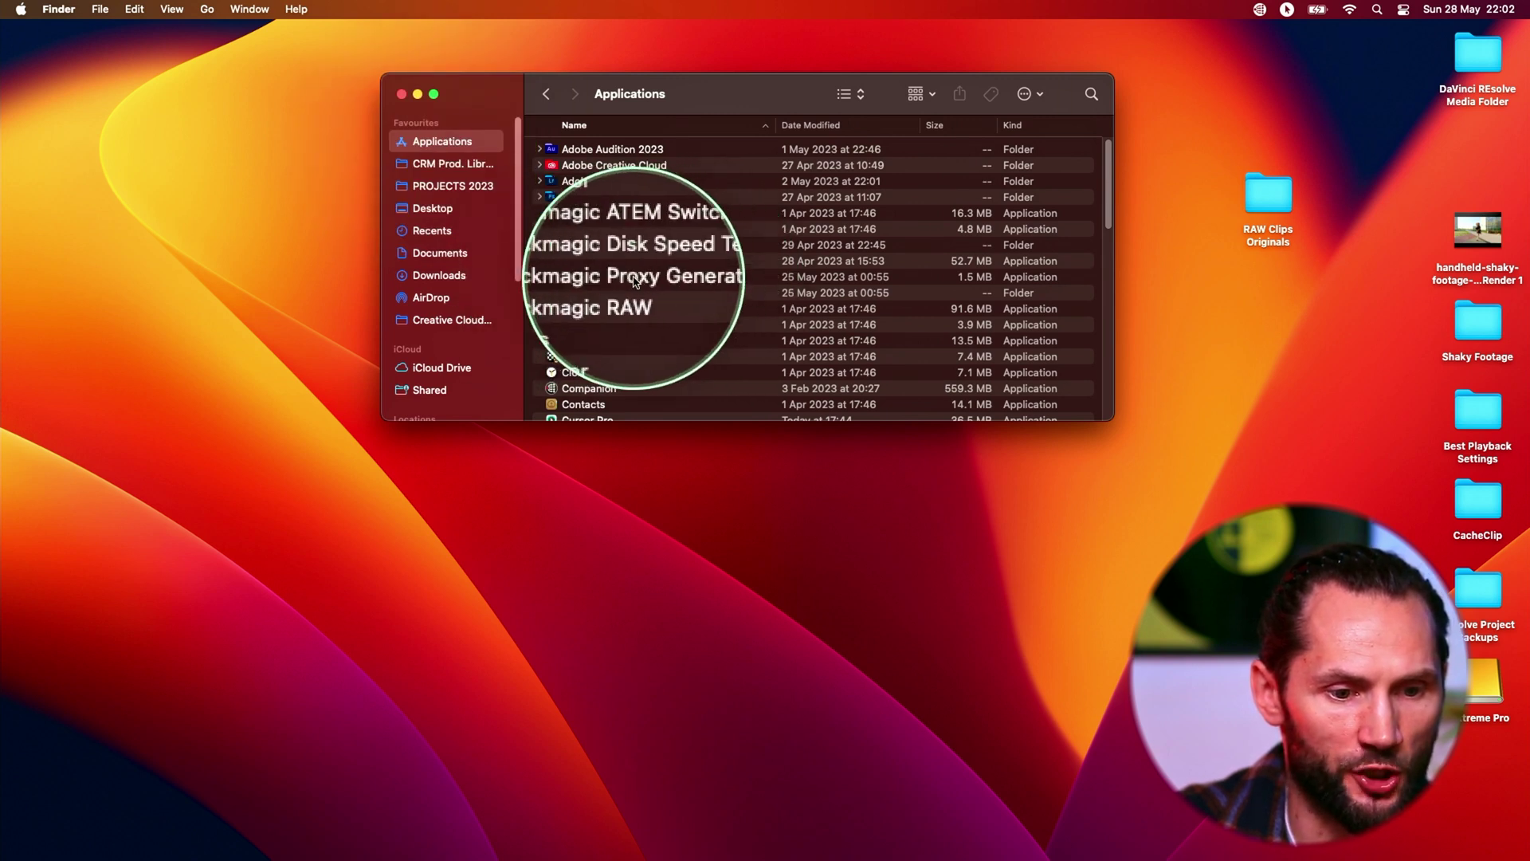
{"action": "left_click", "coordinate": [589, 279]}
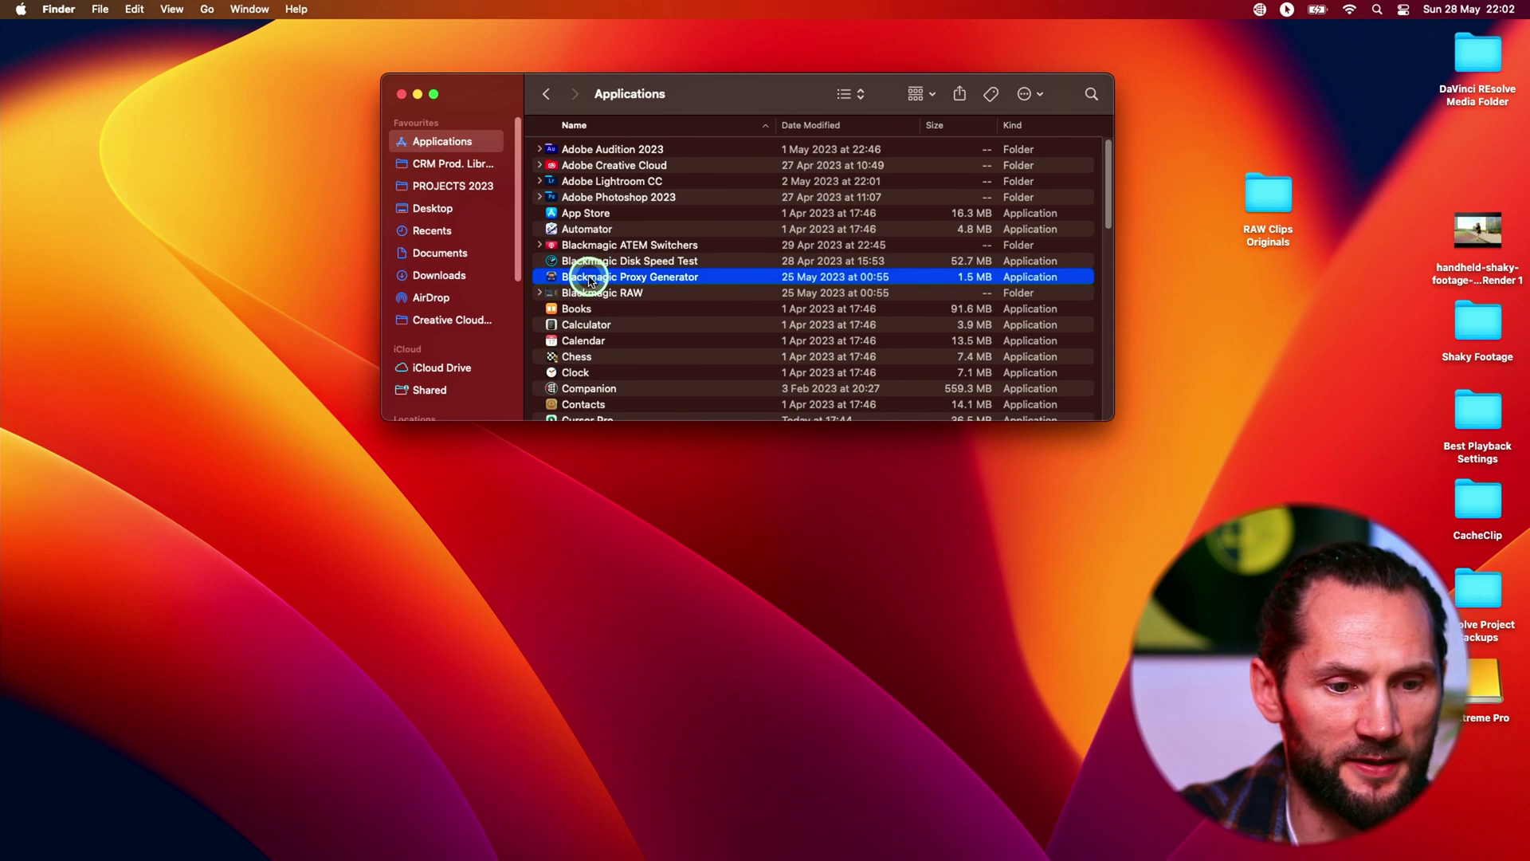
{"action": "double_click", "coordinate": [590, 279]}
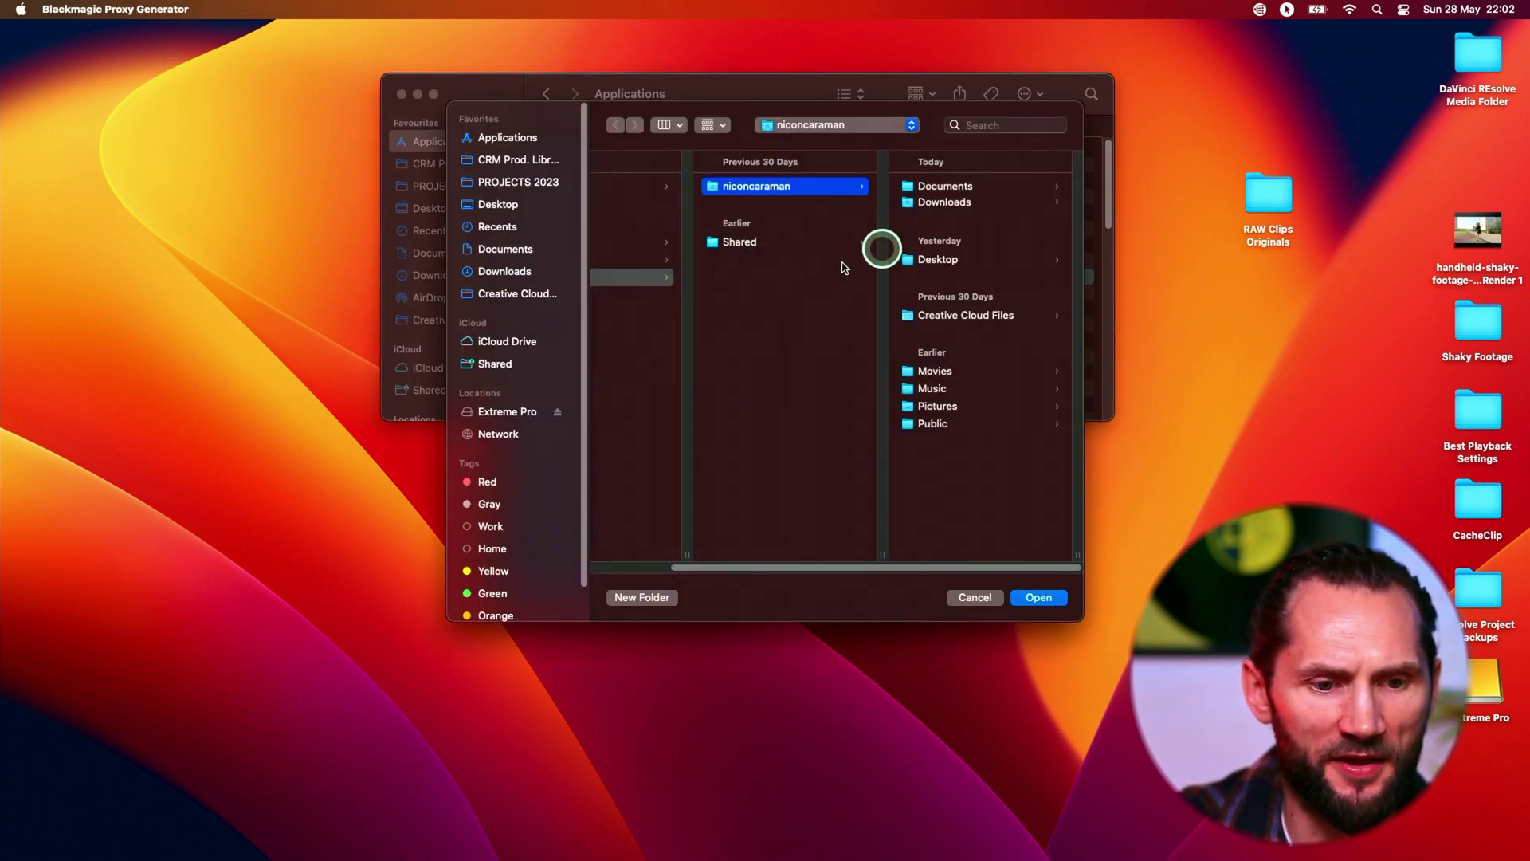
Cancel the initial folder chooser and set the proxy format to H.264 8 bit 4:2:0 1080p
{"action": "left_click", "coordinate": [997, 598]}
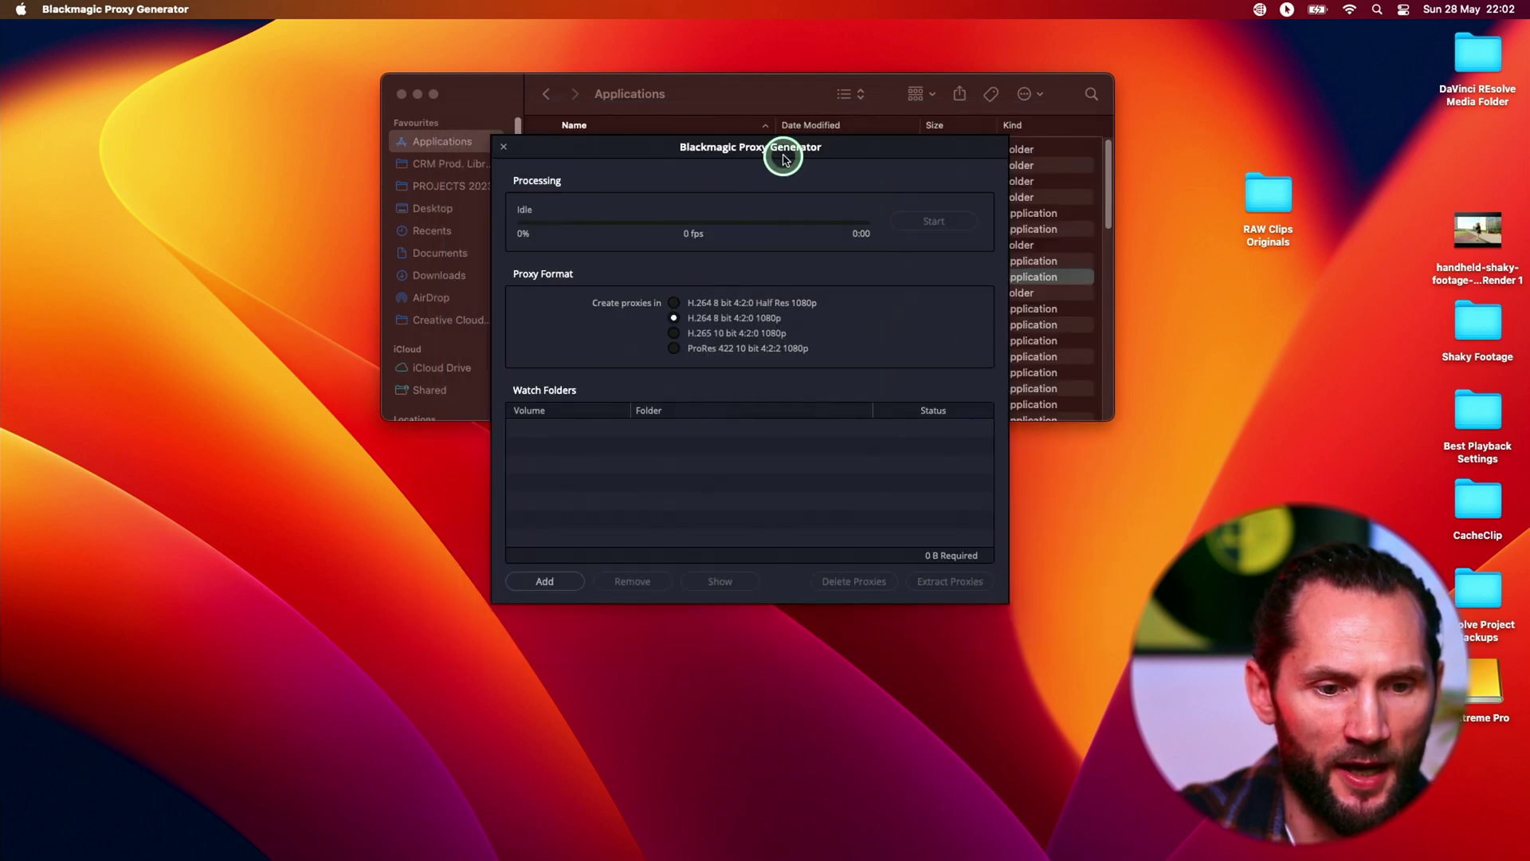
{"action": "left_click_drag", "start_coordinate": [786, 153], "coordinate": [782, 214]}
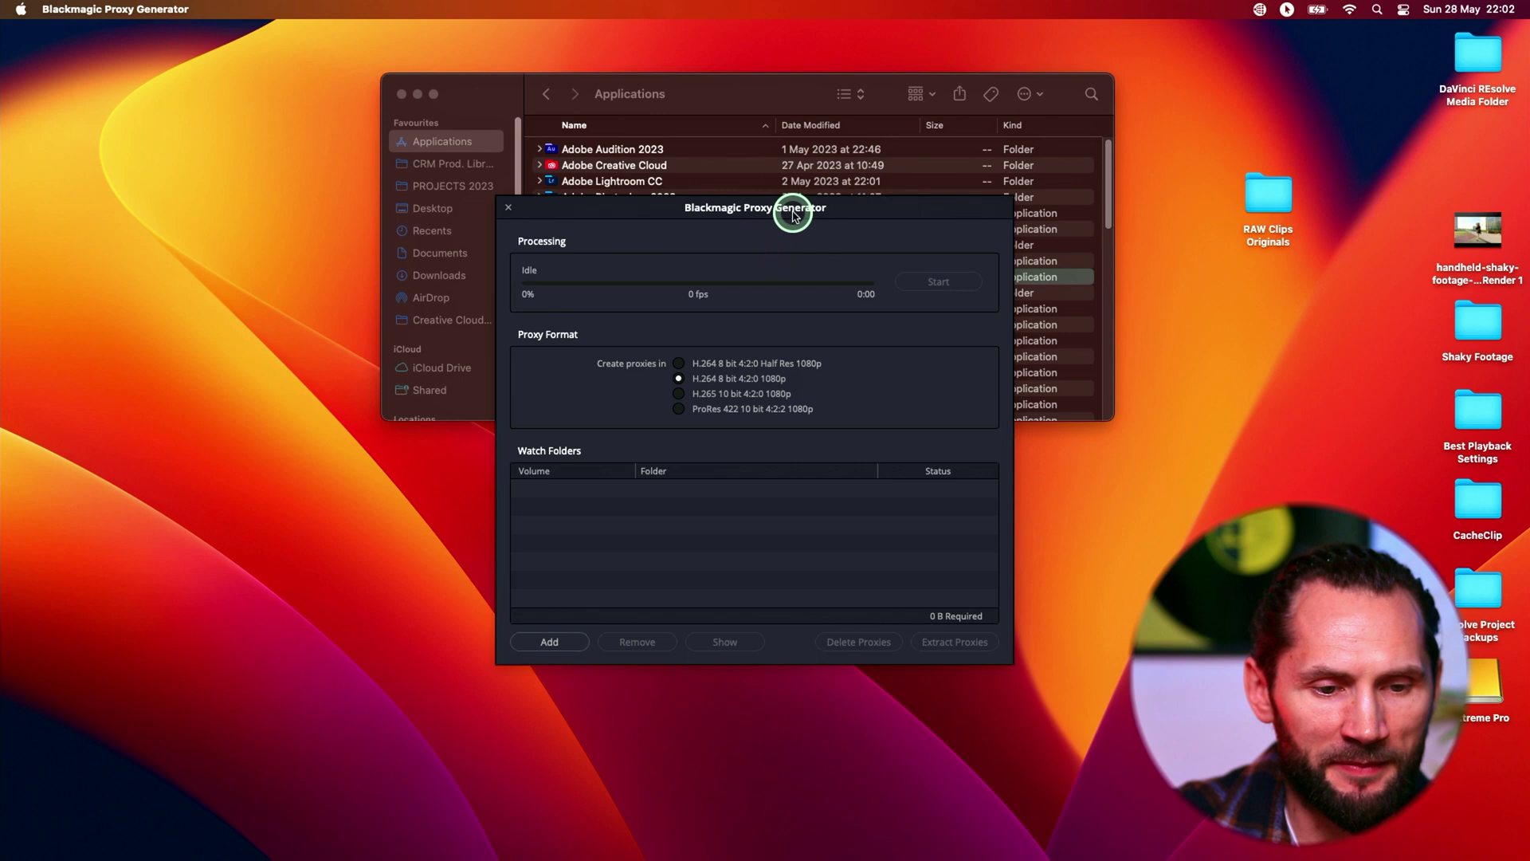
{"action": "left_click_drag", "start_coordinate": [763, 213], "coordinate": [738, 179]}
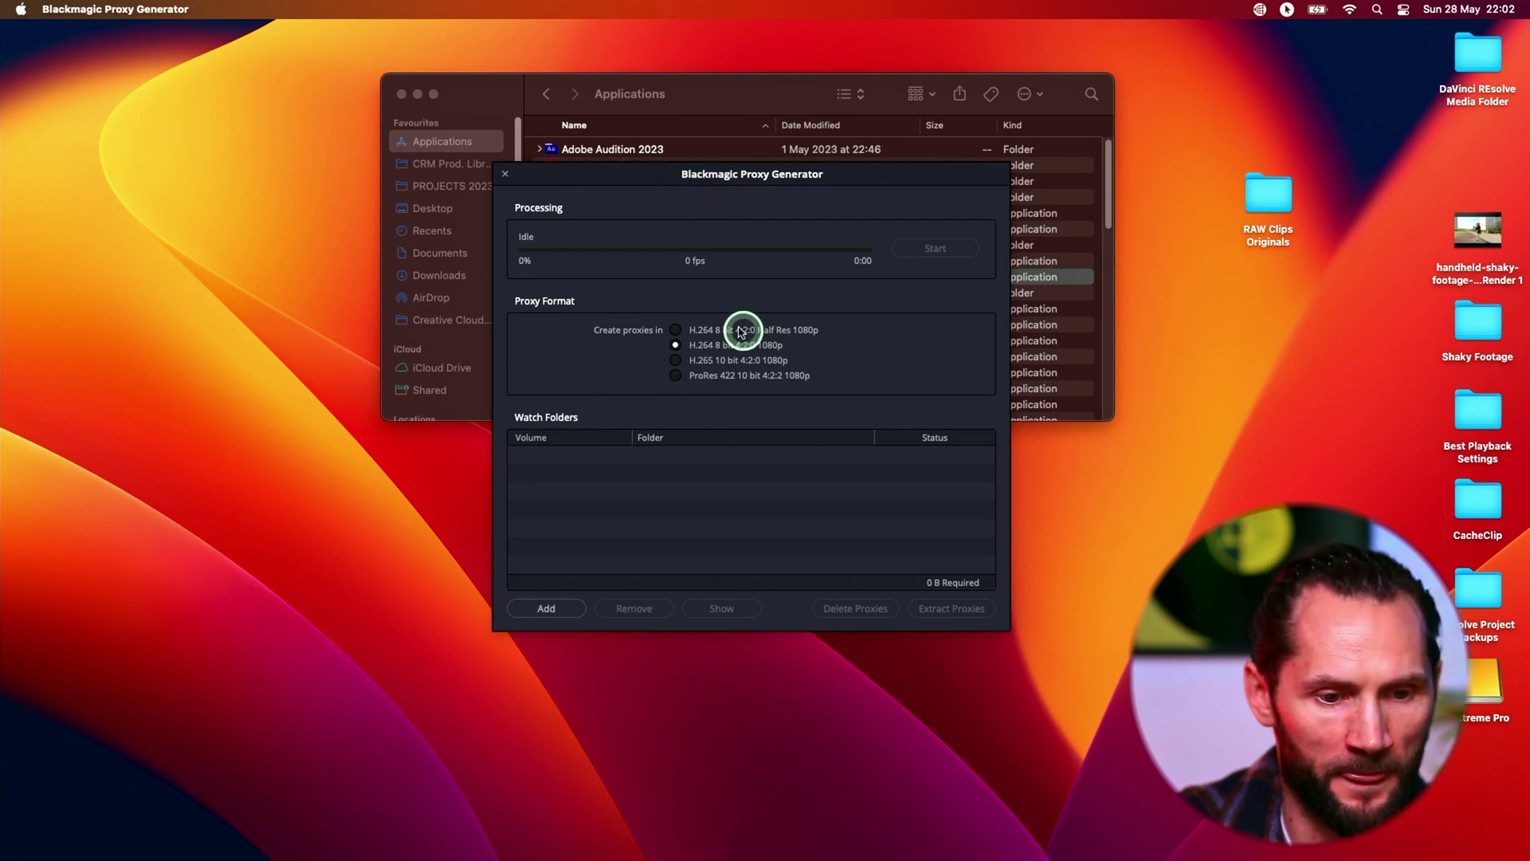
{"action": "left_click", "coordinate": [676, 346]}
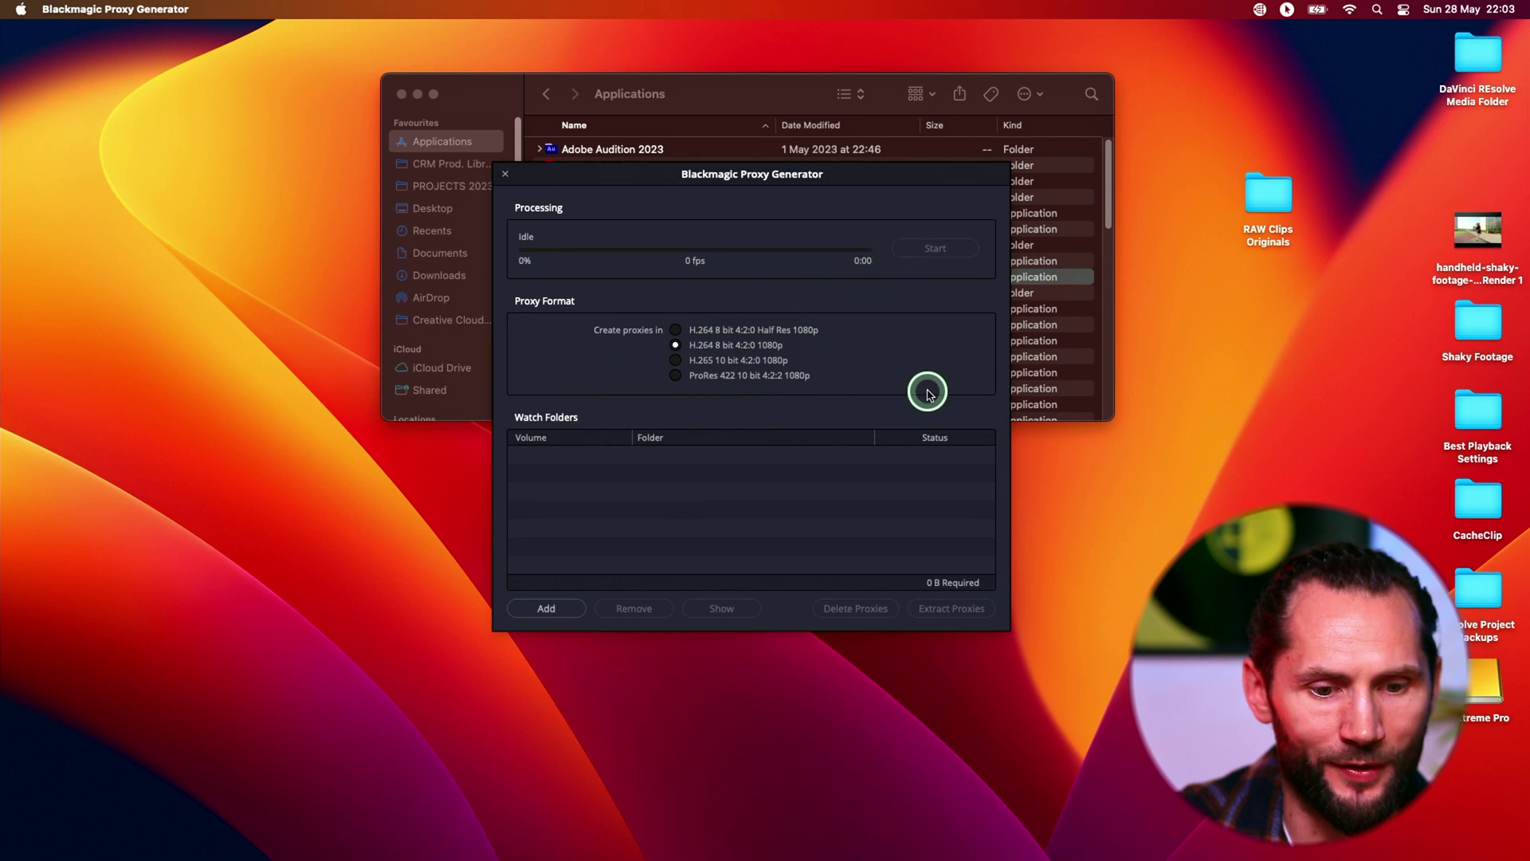
Add Desktop > RAW Clips Originals as the watch folder and start proxy generation
{"action": "left_click", "coordinate": [546, 608]}
{"action": "left_click", "coordinate": [495, 205]}
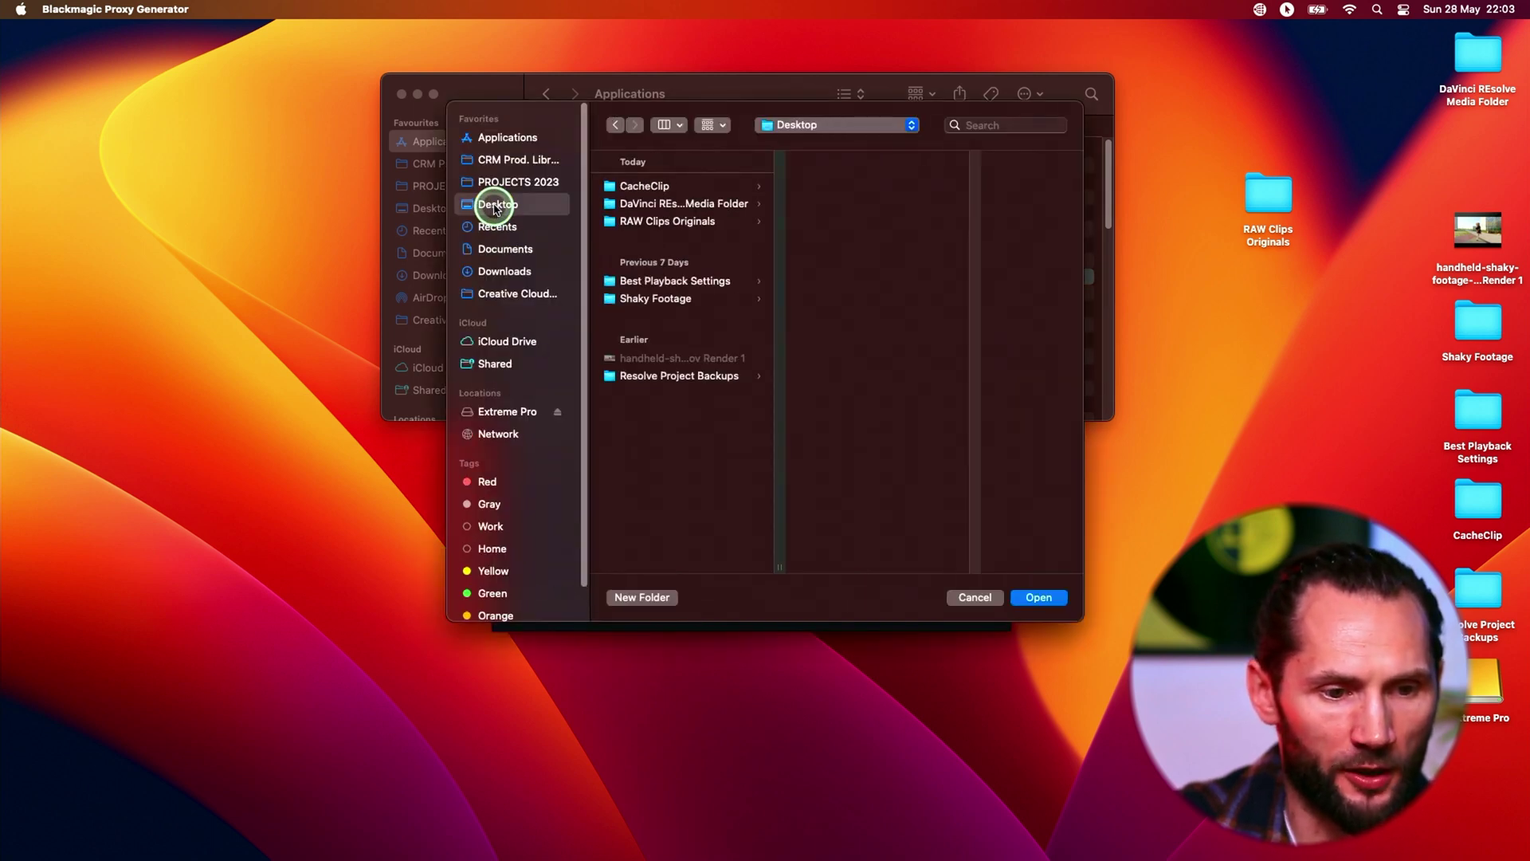
{"action": "left_click", "coordinate": [680, 223]}
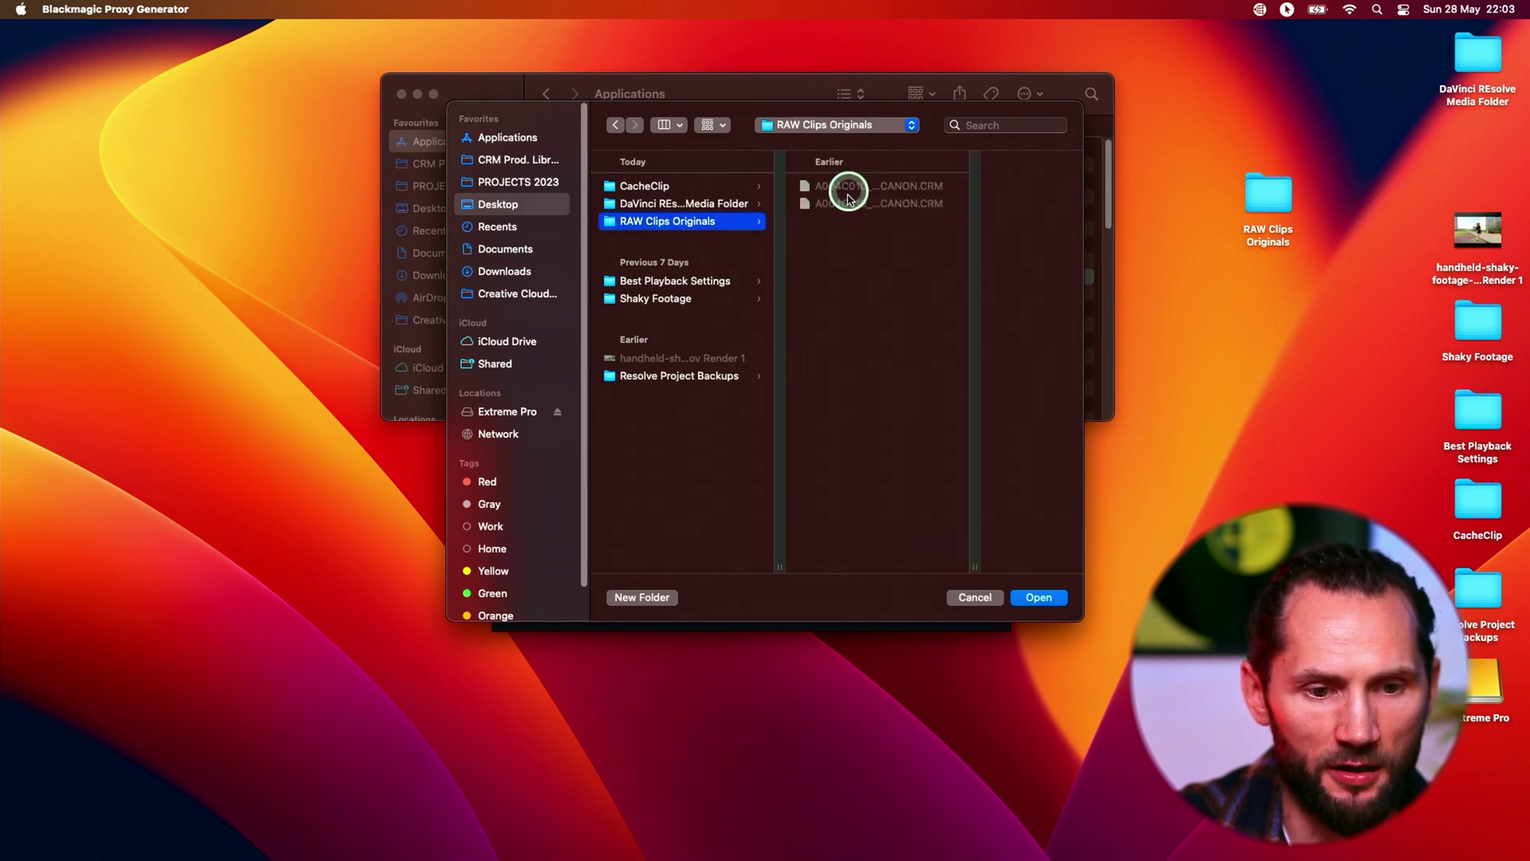
{"action": "left_click", "coordinate": [1044, 598]}
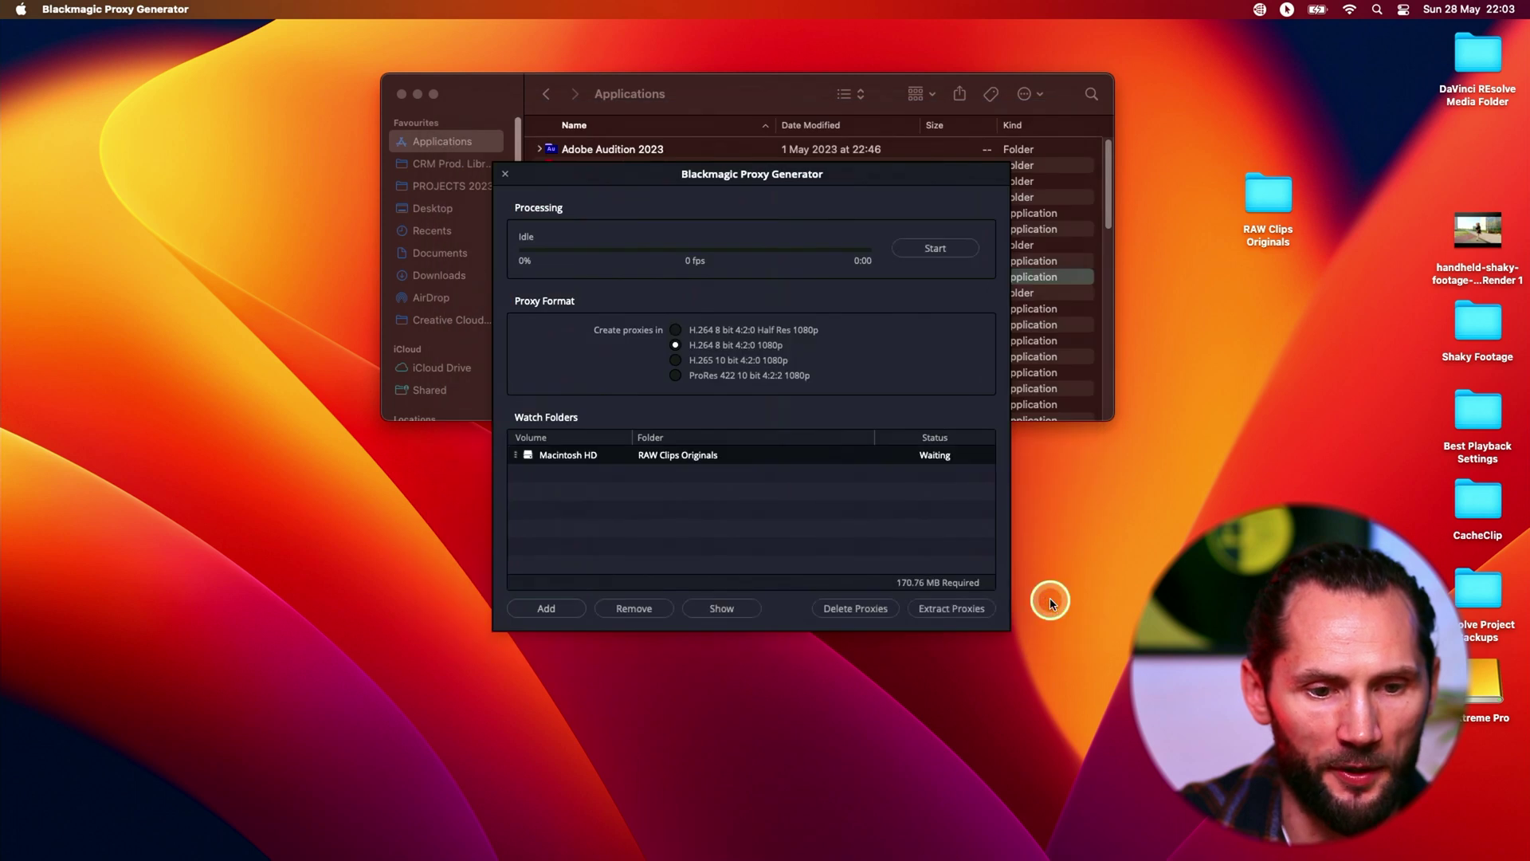
{"action": "left_click", "coordinate": [931, 249]}
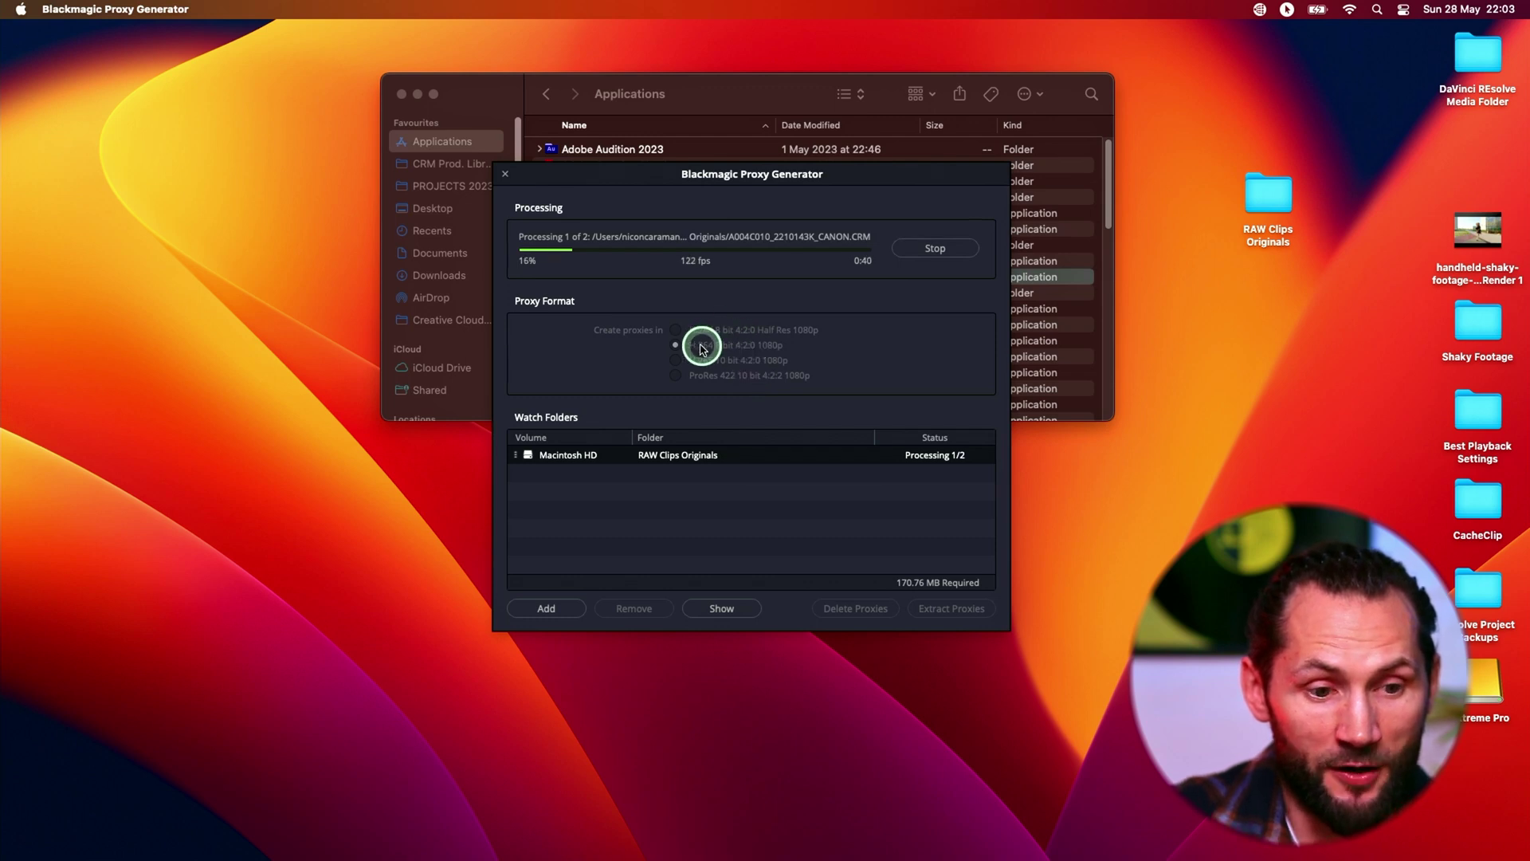
Watch the Proxy folder appear in RAW Clips Originals while both clips finish to Completed
{"action": "double_click", "coordinate": [1268, 197]}
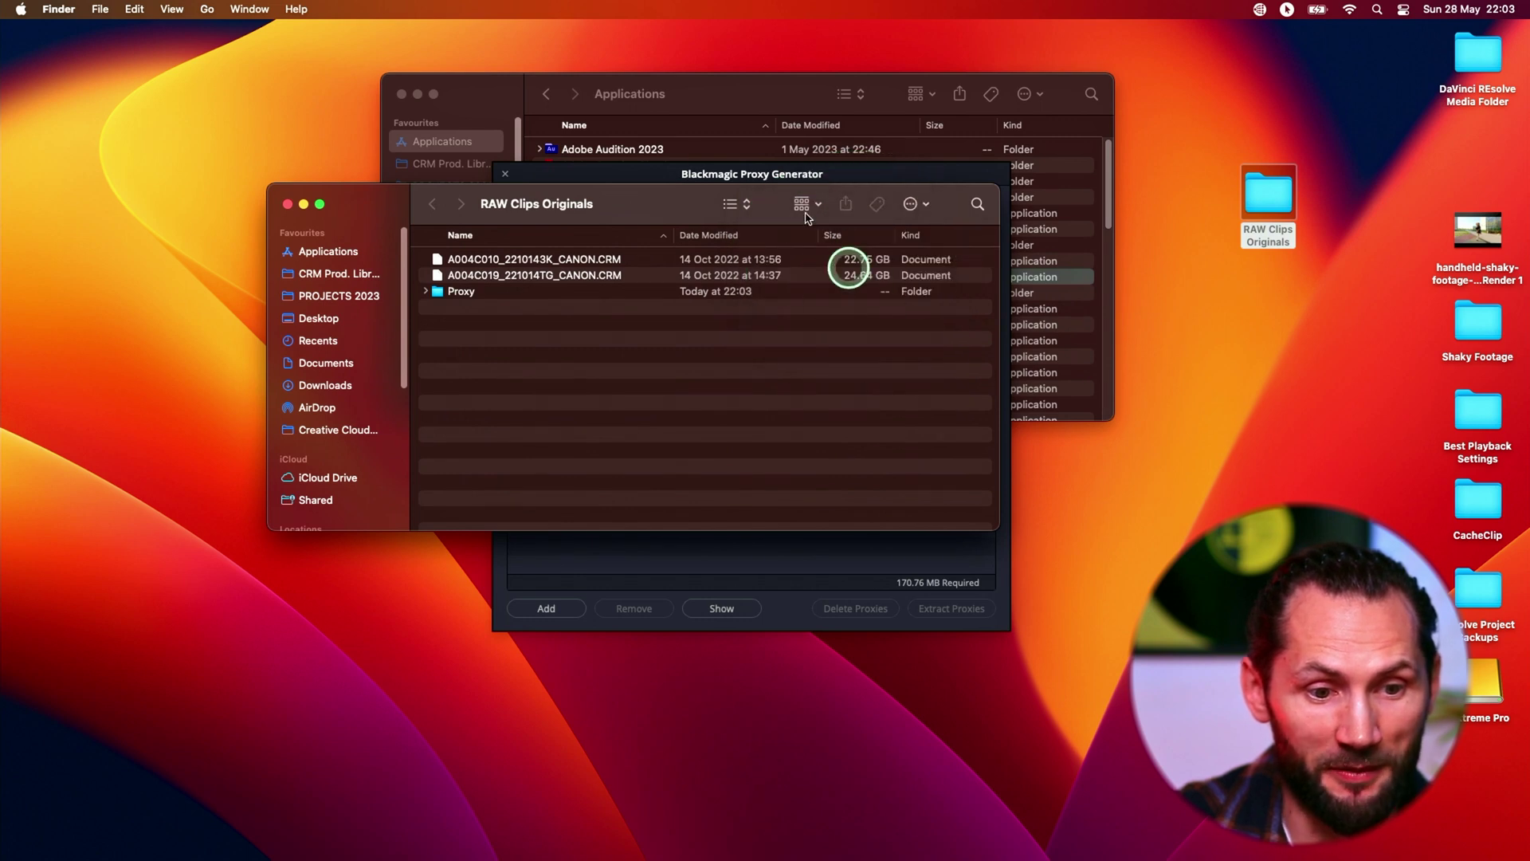
{"action": "left_click", "coordinate": [637, 175]}
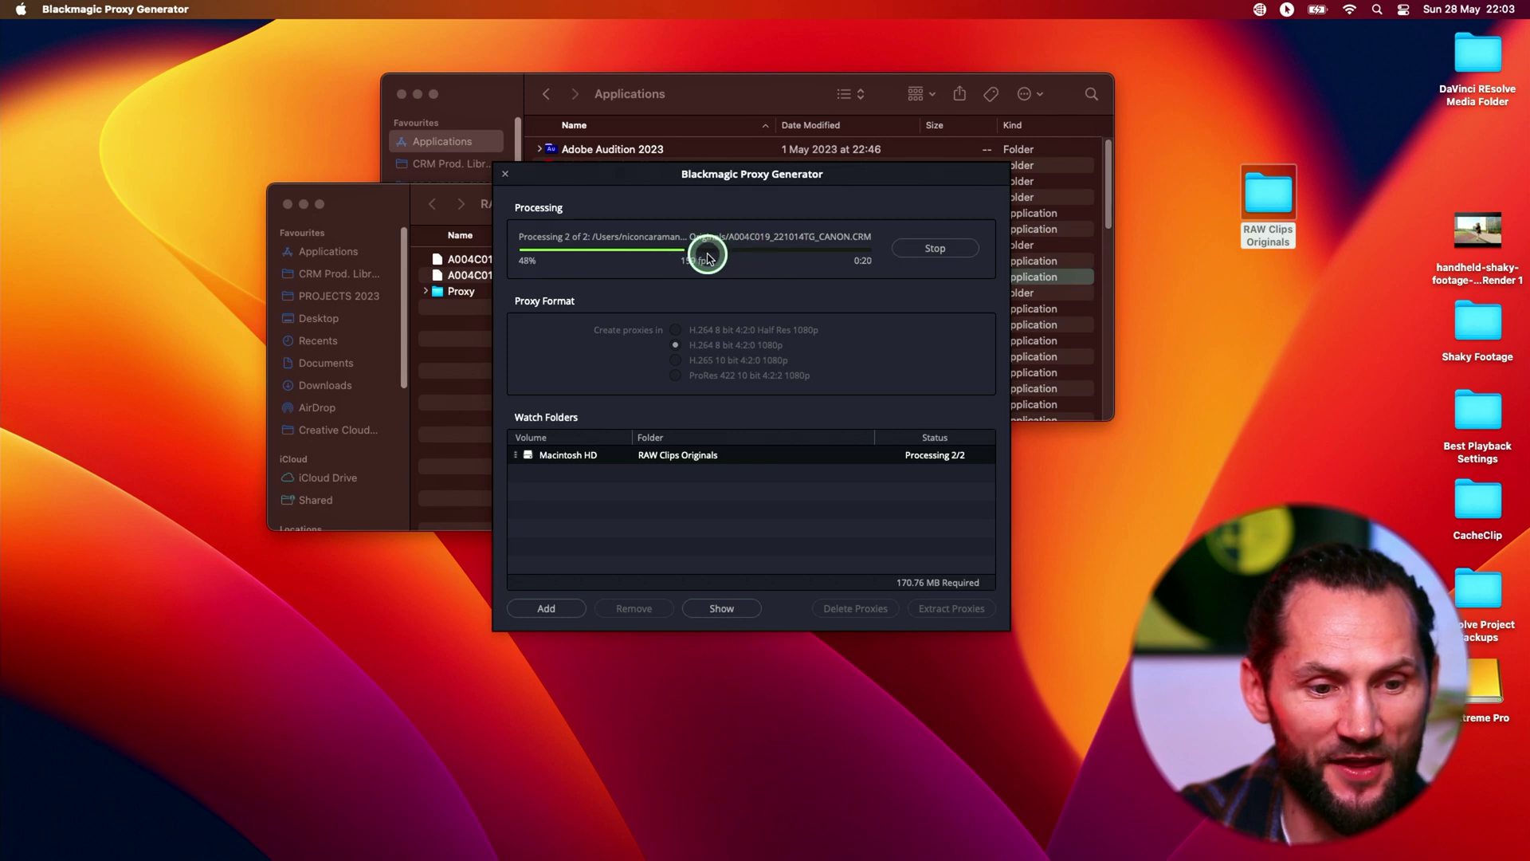
{"action": "left_click_drag", "start_coordinate": [739, 182], "coordinate": [726, 201]}
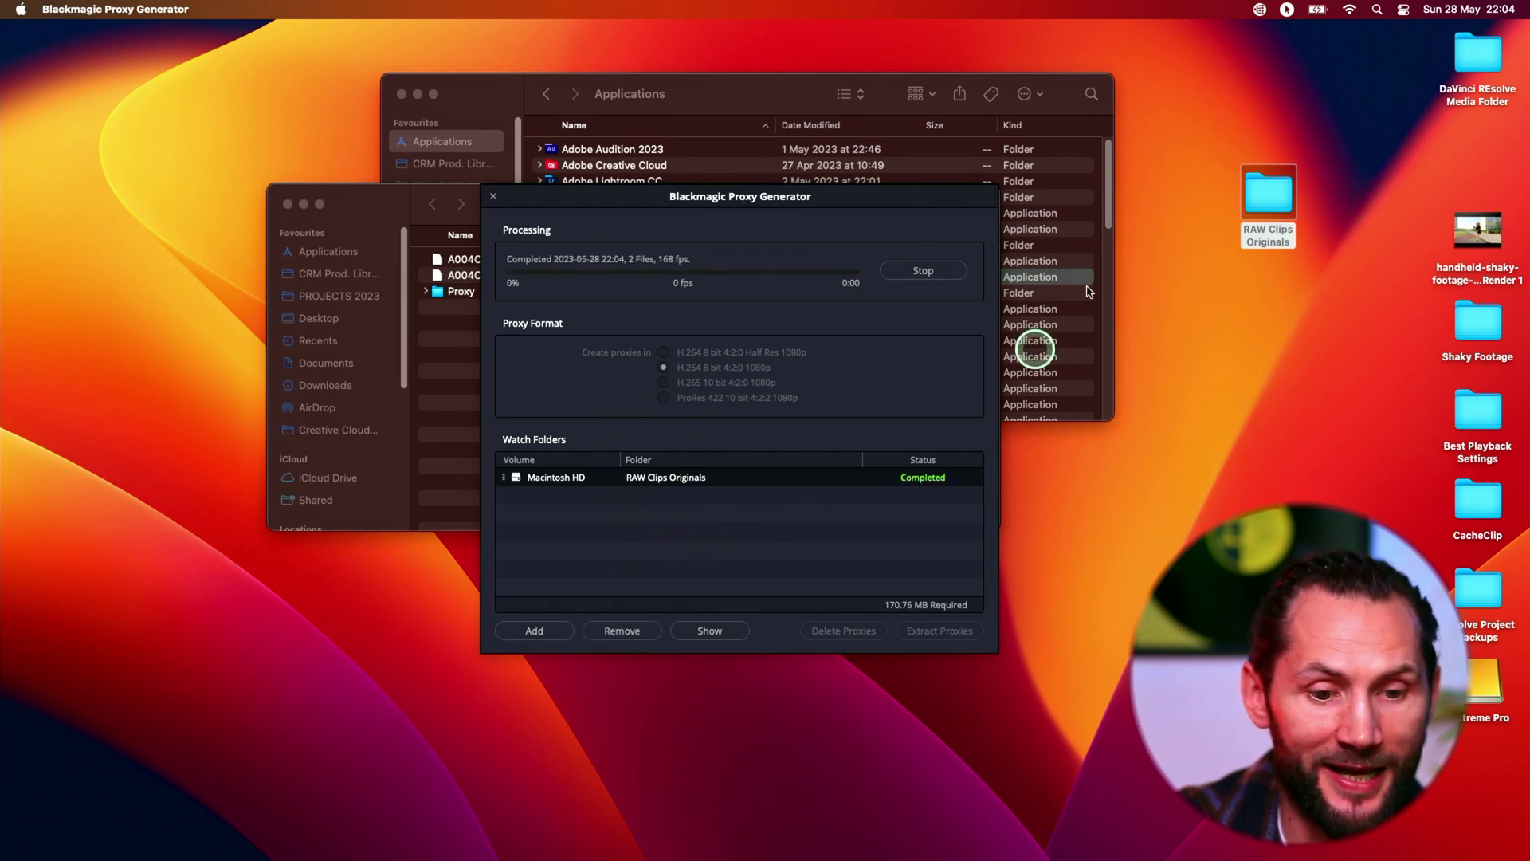
{"action": "double_click", "coordinate": [1278, 196]}
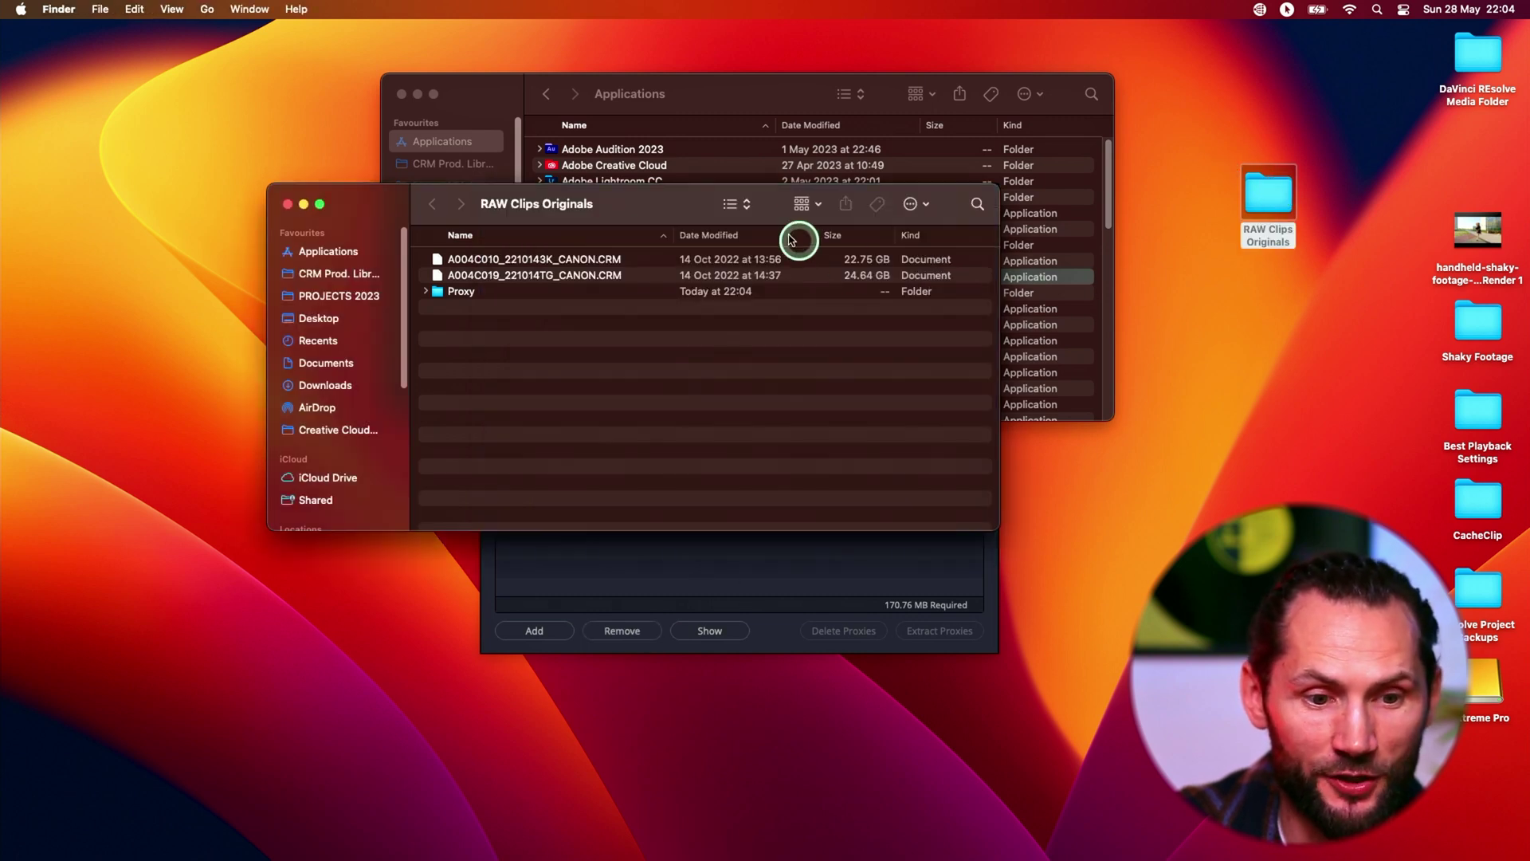
{"action": "left_click_drag", "start_coordinate": [677, 206], "coordinate": [693, 384]}
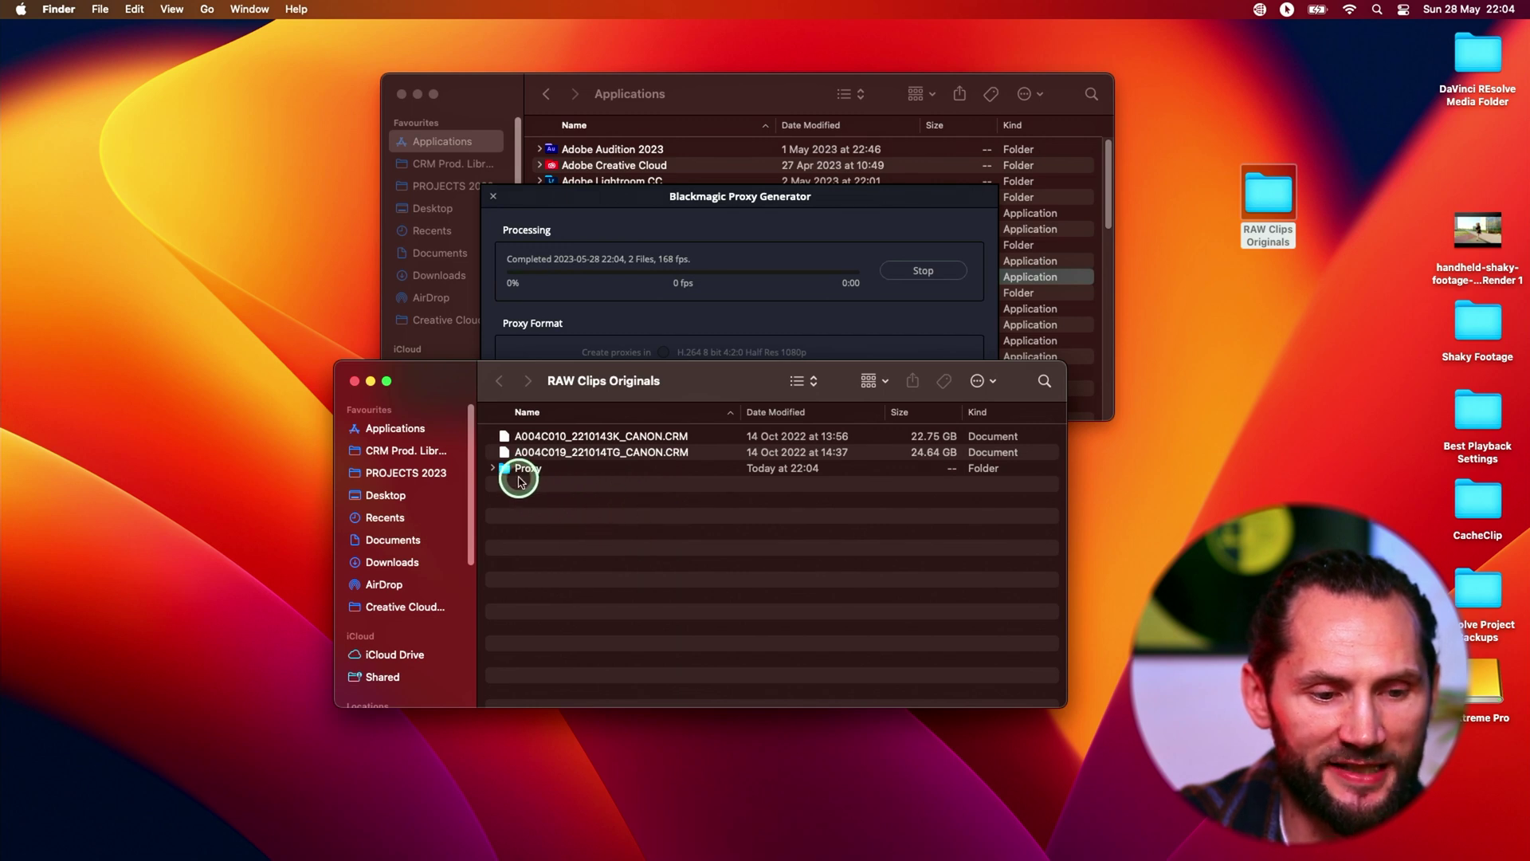
{"action": "left_click", "coordinate": [355, 381]}
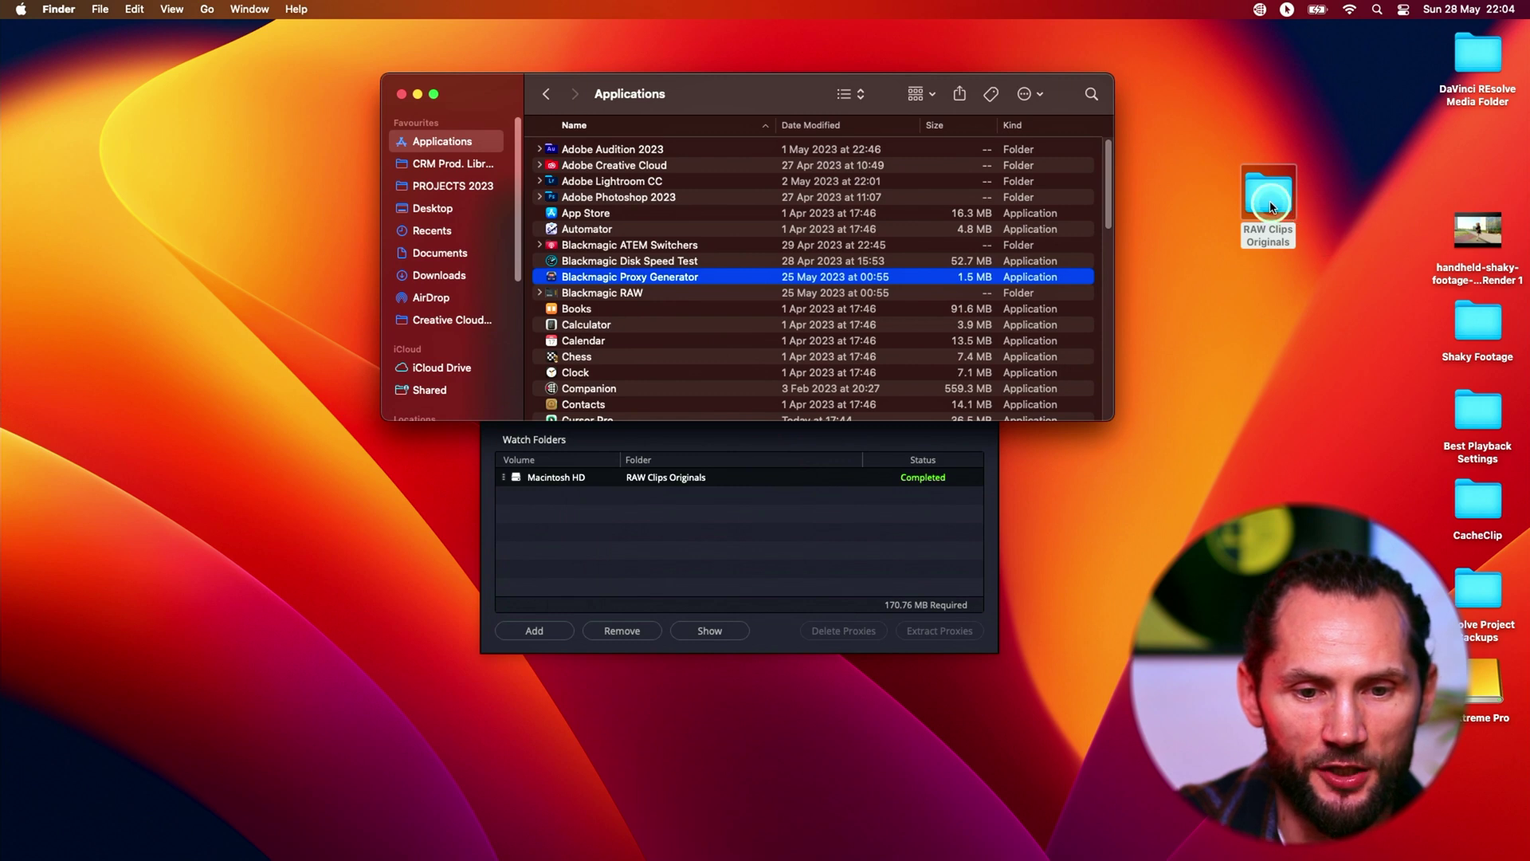
Expand the Proxy folder to verify its two QT movies (88.5 MB and 95.9 MB), then close the window
{"action": "left_click_drag", "start_coordinate": [1270, 208], "coordinate": [1211, 230]}
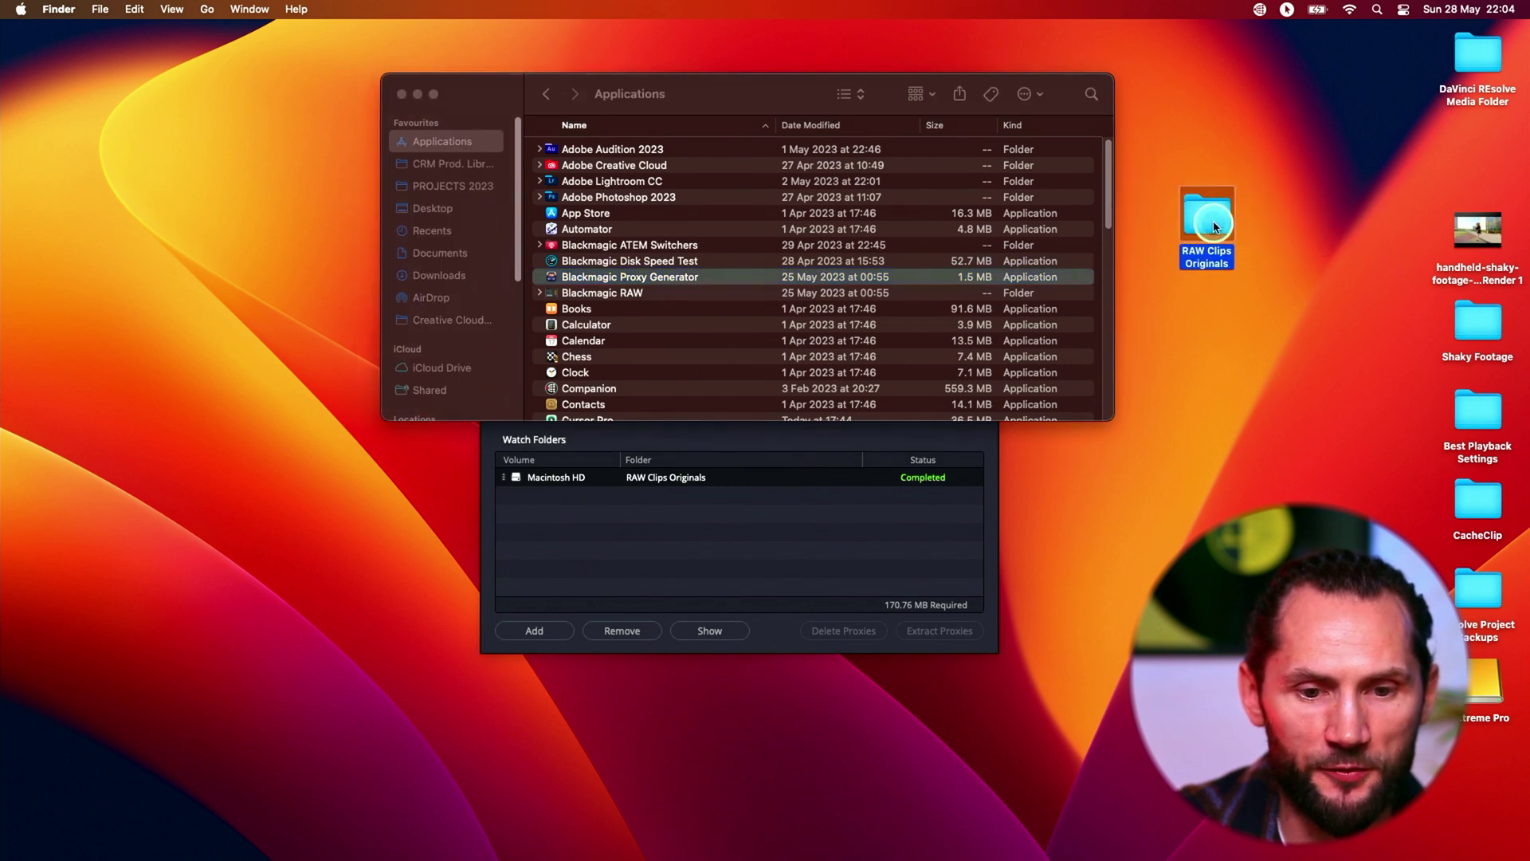
{"action": "double_click", "coordinate": [1213, 227]}
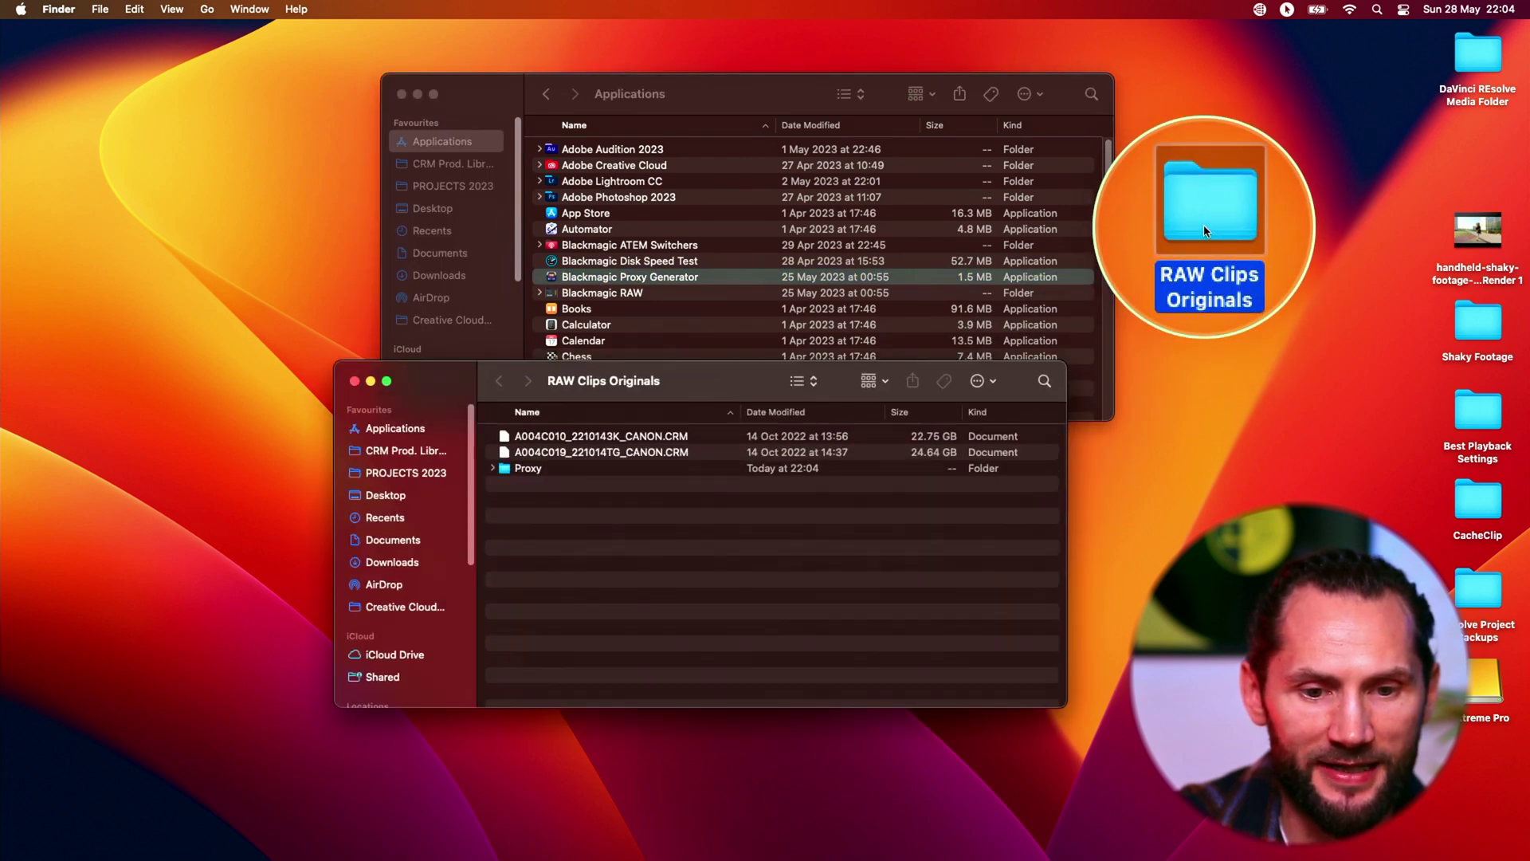
{"action": "left_click", "coordinate": [492, 468]}
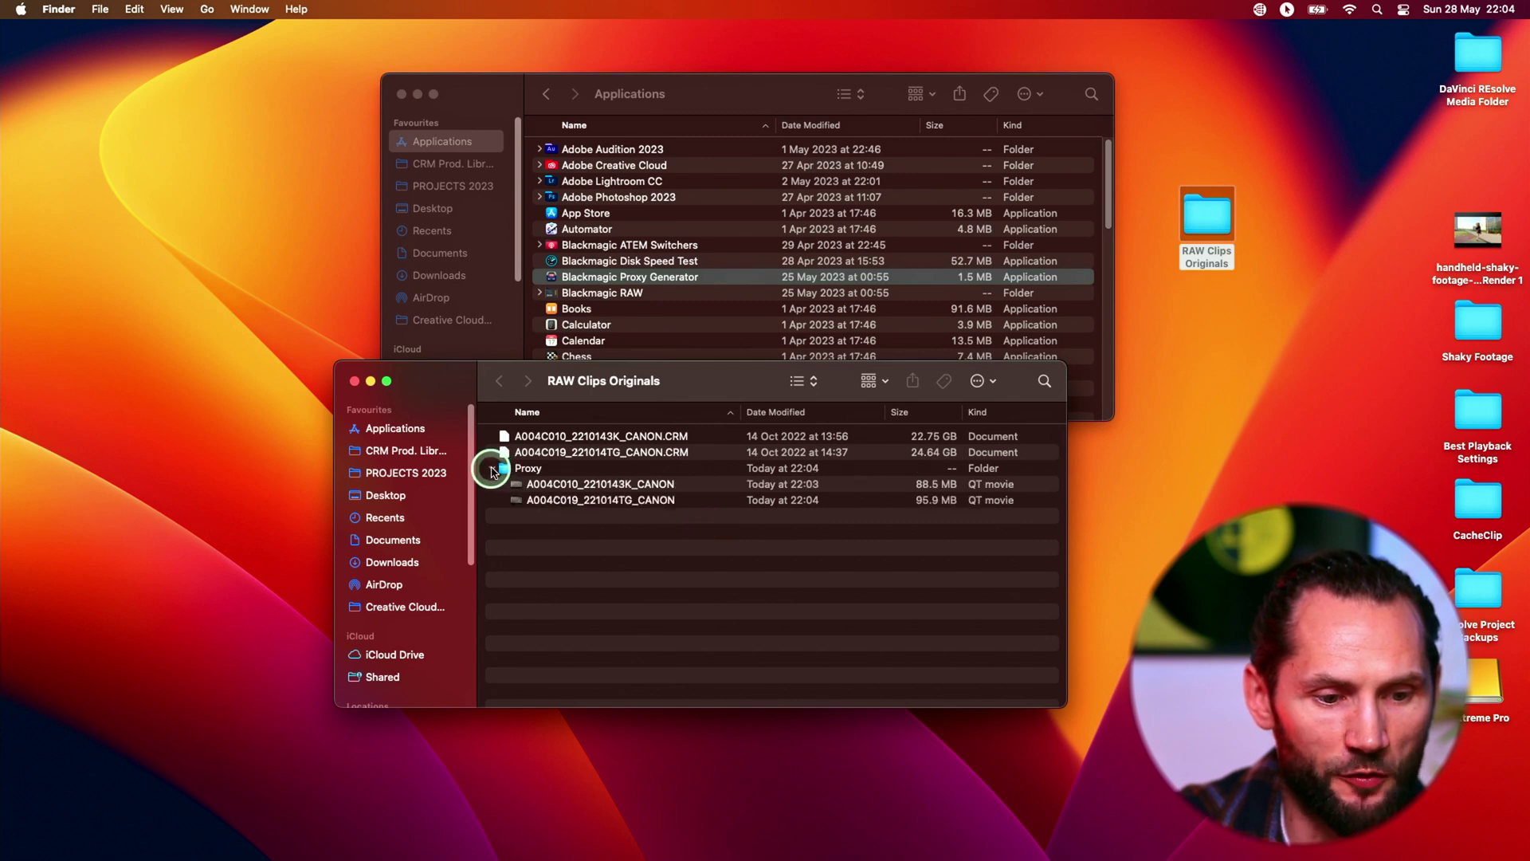
{"action": "left_click", "coordinate": [584, 486]}
{"action": "left_click", "coordinate": [605, 542]}
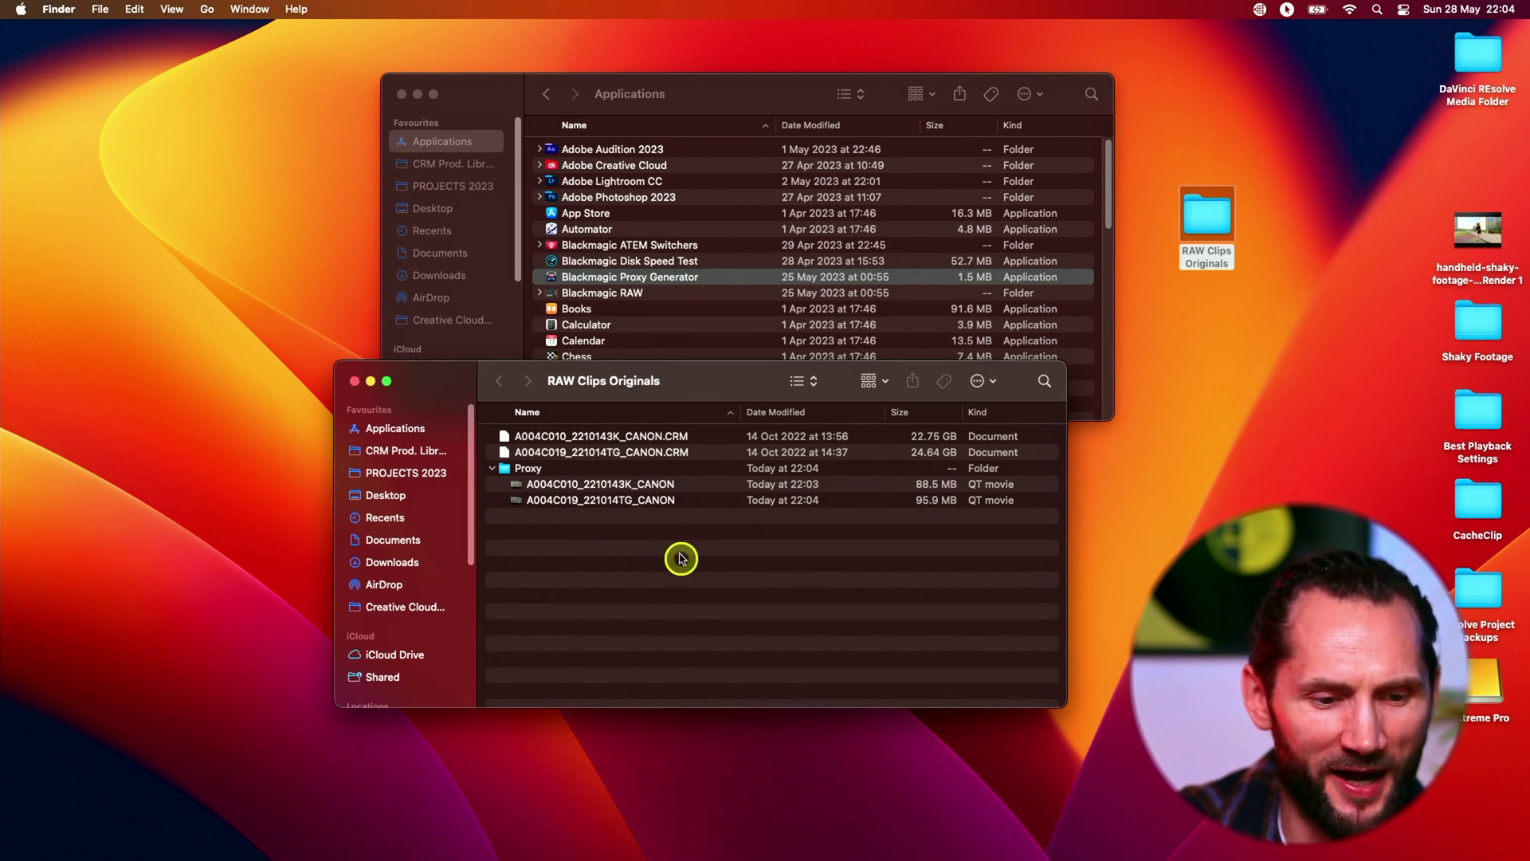
{"action": "left_click", "coordinate": [581, 487]}
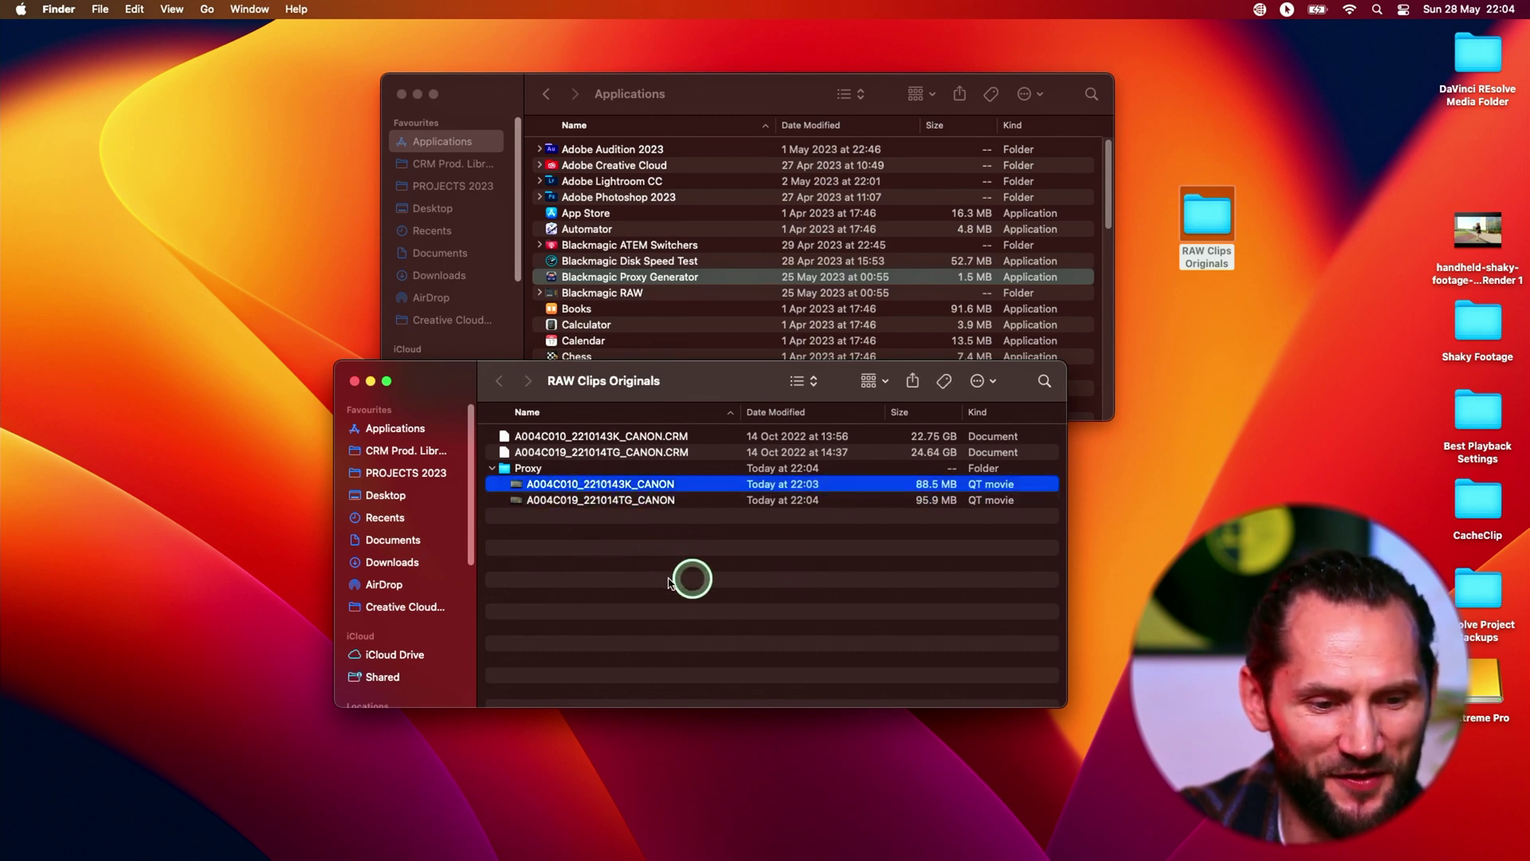
{"action": "left_click", "coordinate": [612, 560]}
{"action": "left_click_drag", "start_coordinate": [431, 389], "coordinate": [444, 353]}
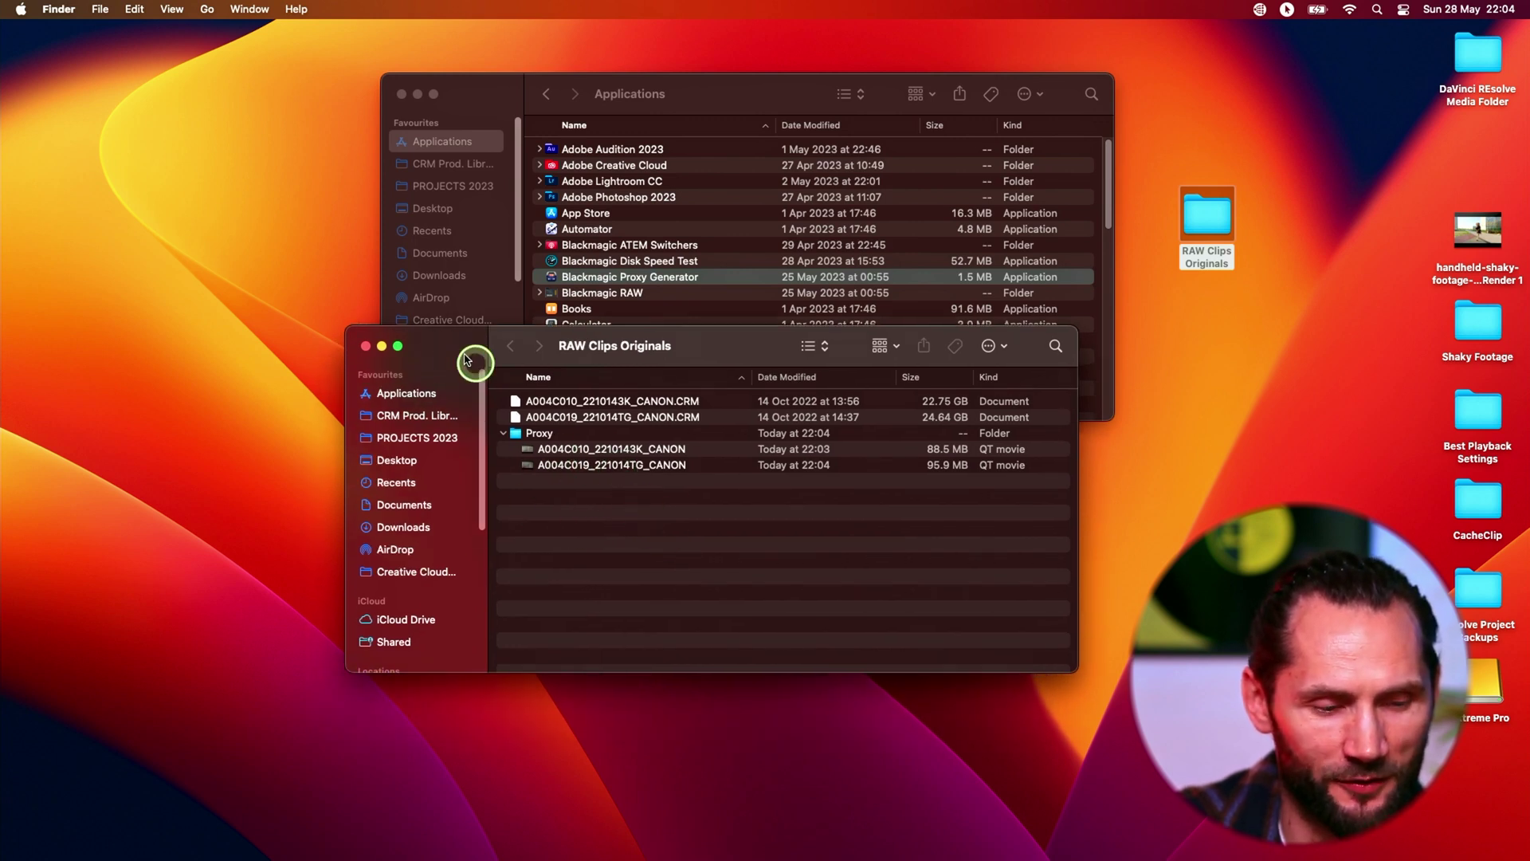
{"action": "left_click", "coordinate": [366, 347]}
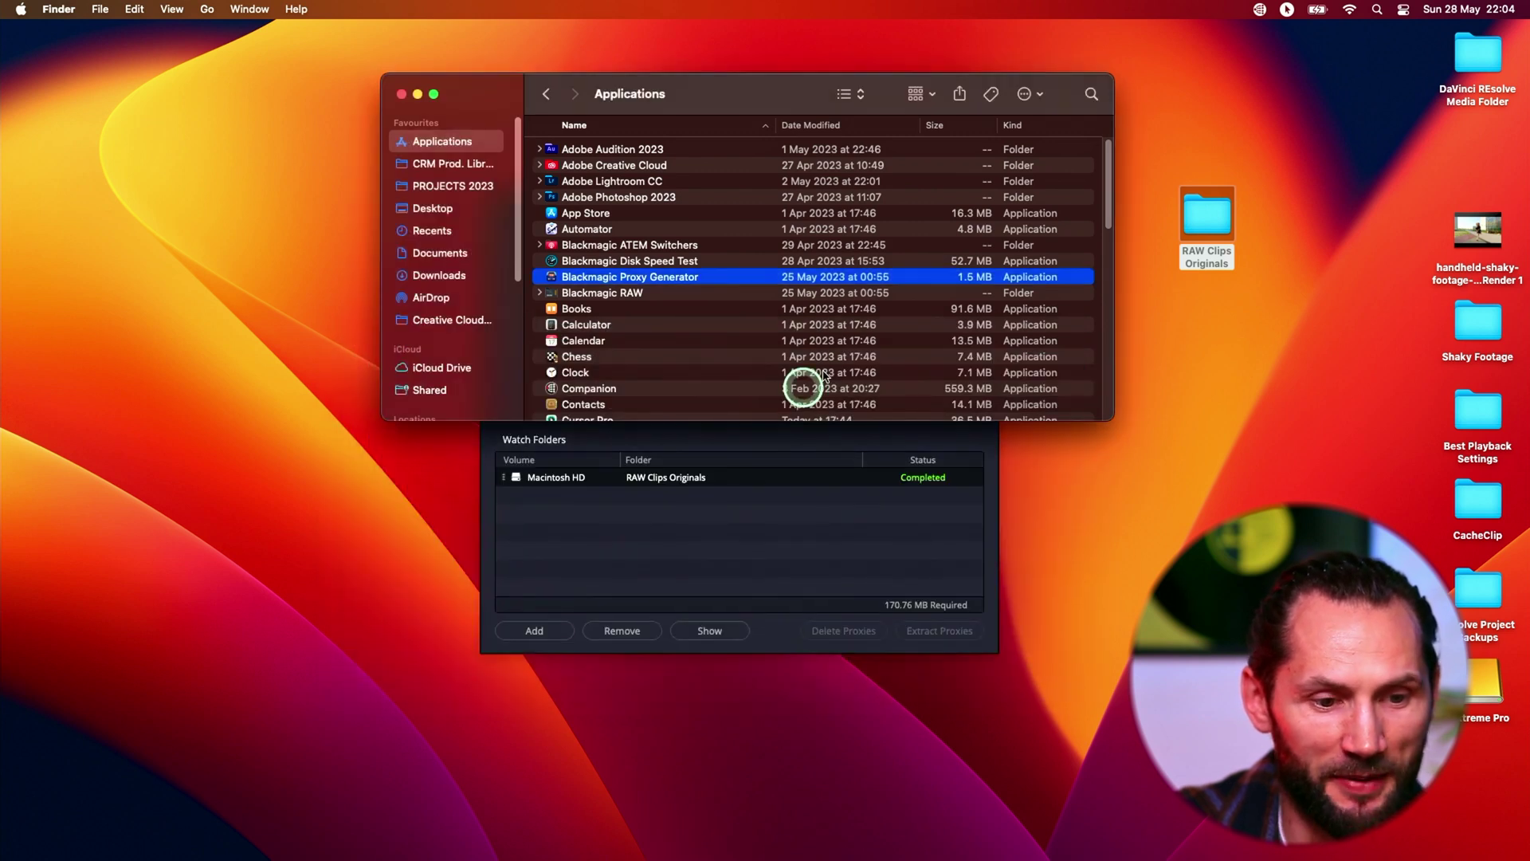
Close the Applications window, cancel an extra watch-folder add, and stop the generator's processing
{"action": "left_click", "coordinate": [403, 96]}
{"action": "left_click_drag", "start_coordinate": [649, 197], "coordinate": [567, 146]}
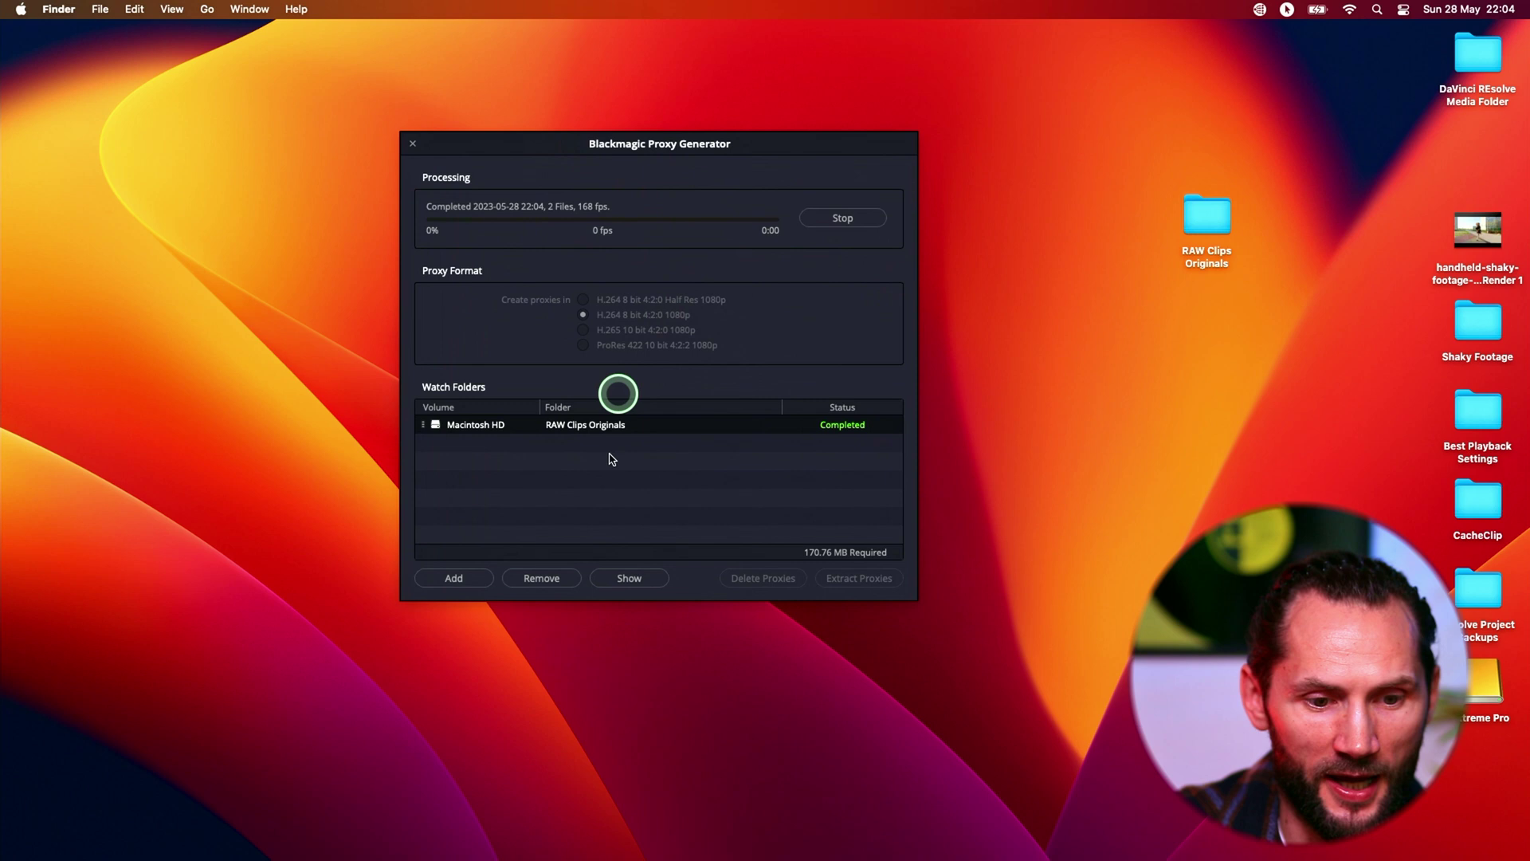
{"action": "left_click", "coordinate": [578, 466]}
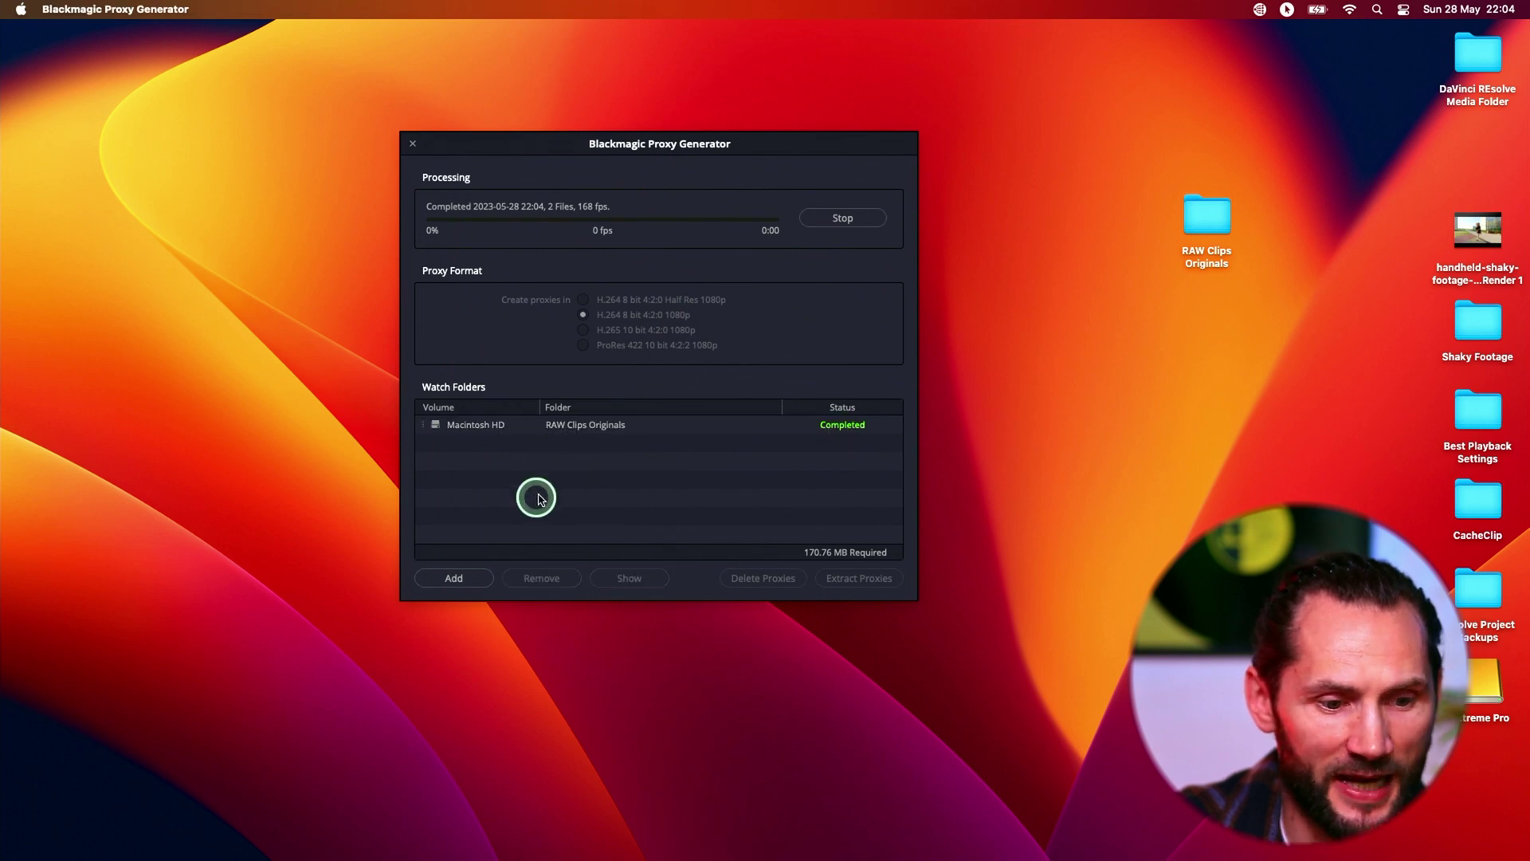
{"action": "left_click", "coordinate": [454, 579]}
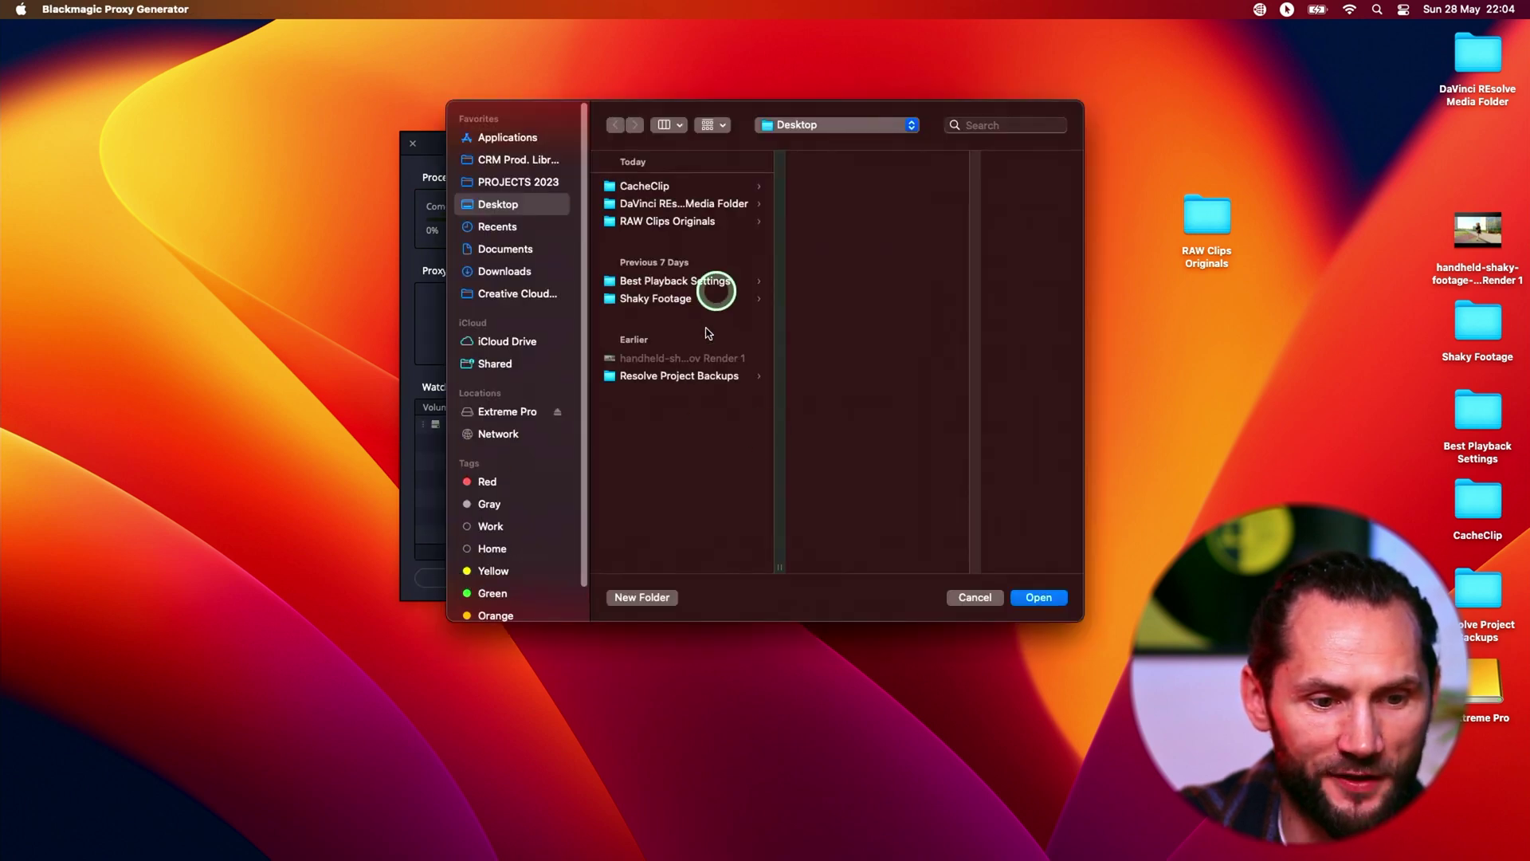
{"action": "left_click", "coordinate": [977, 598]}
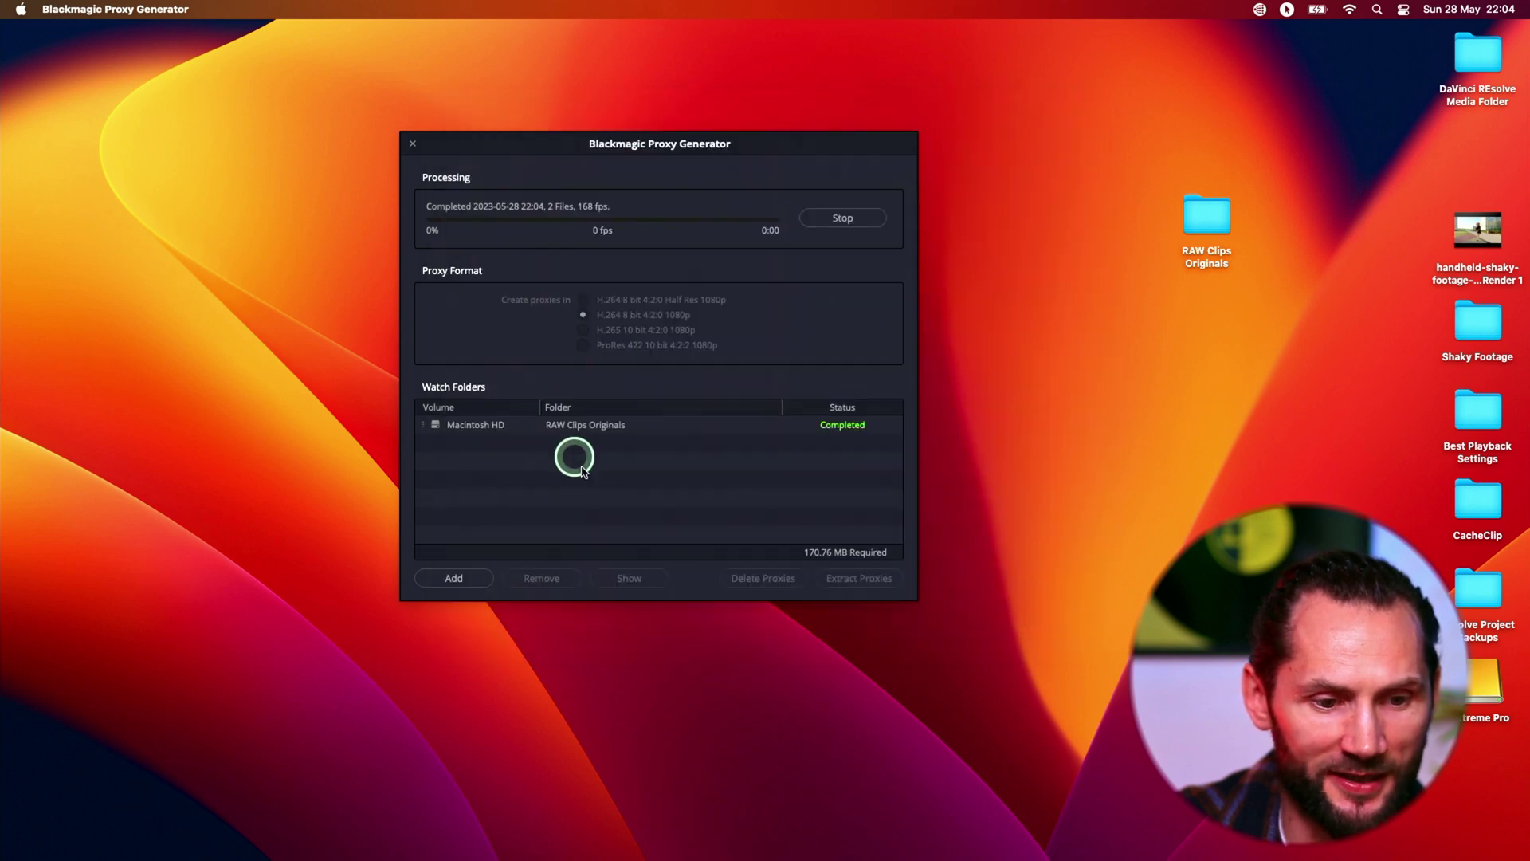
{"action": "left_click", "coordinate": [844, 220]}
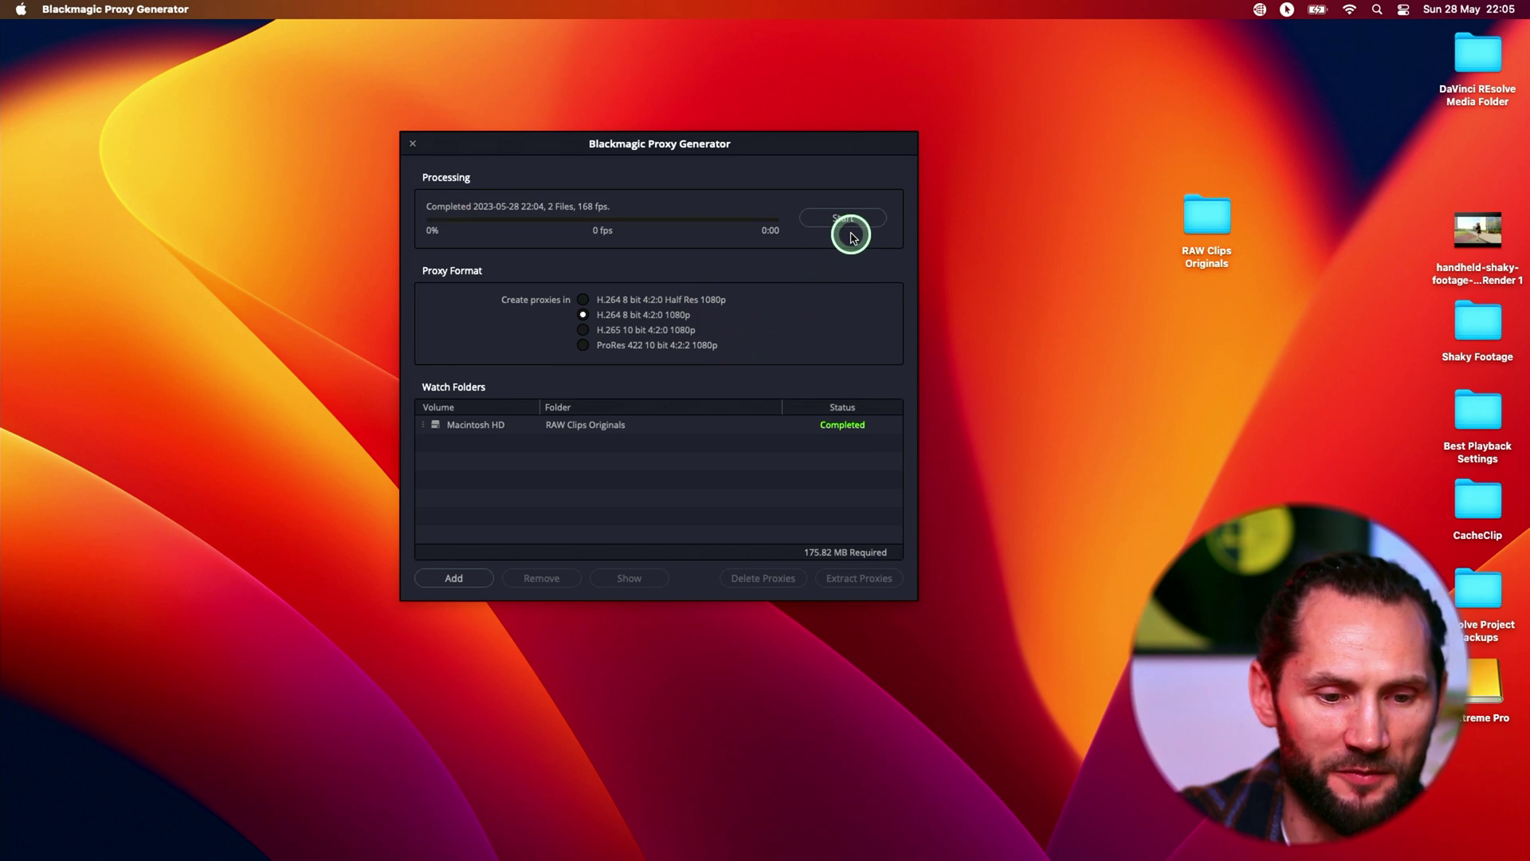
Close Proxy Generator, bring DaVinci Resolve forward, and open a Finder window at Recents over it
{"action": "left_click", "coordinate": [413, 148]}
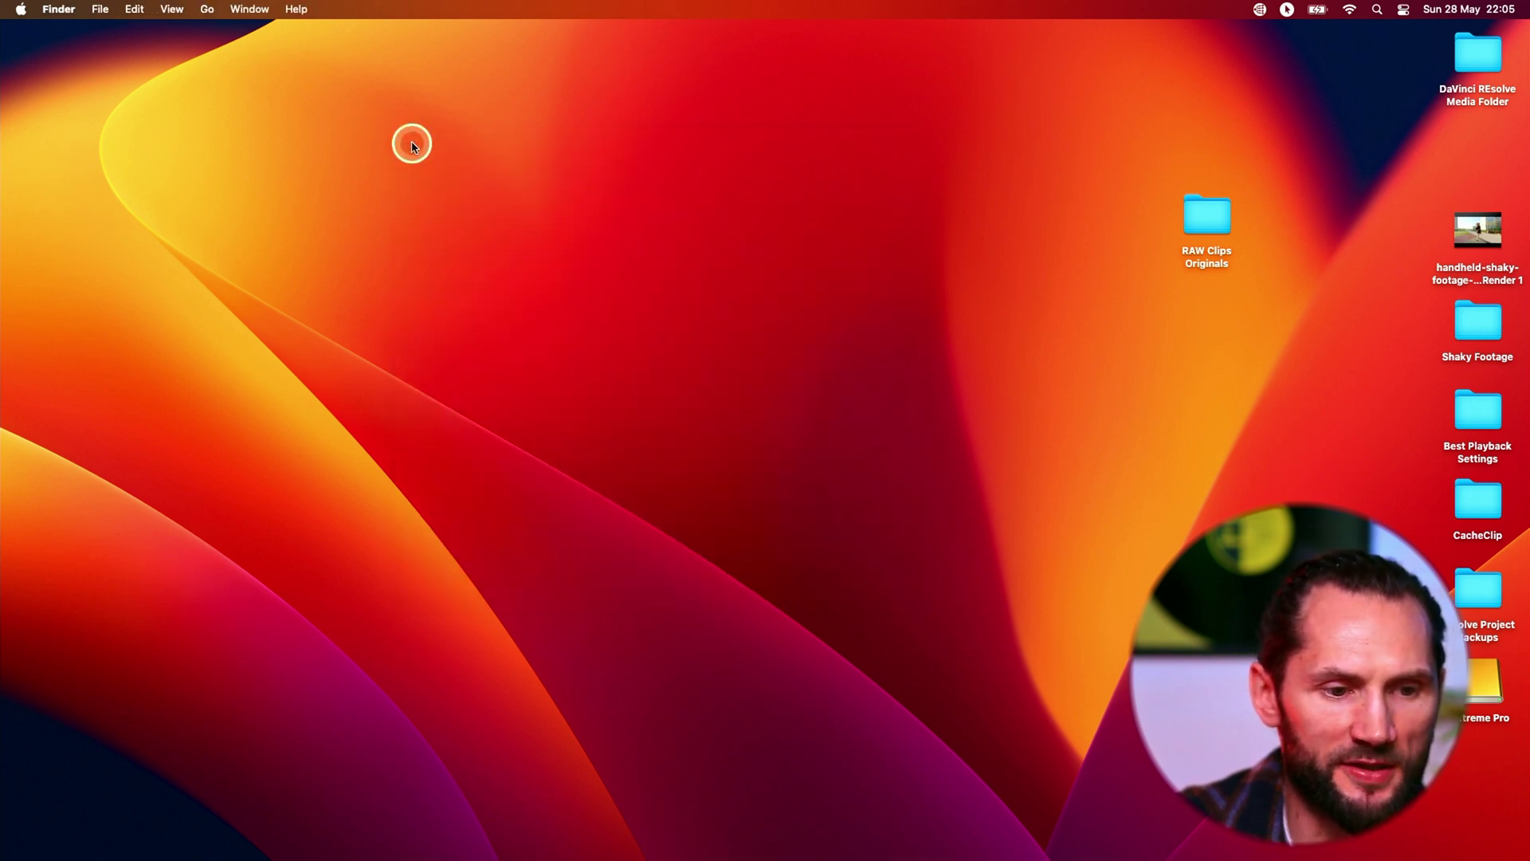
{"action": "mouse_move", "coordinate": [725, 848]}
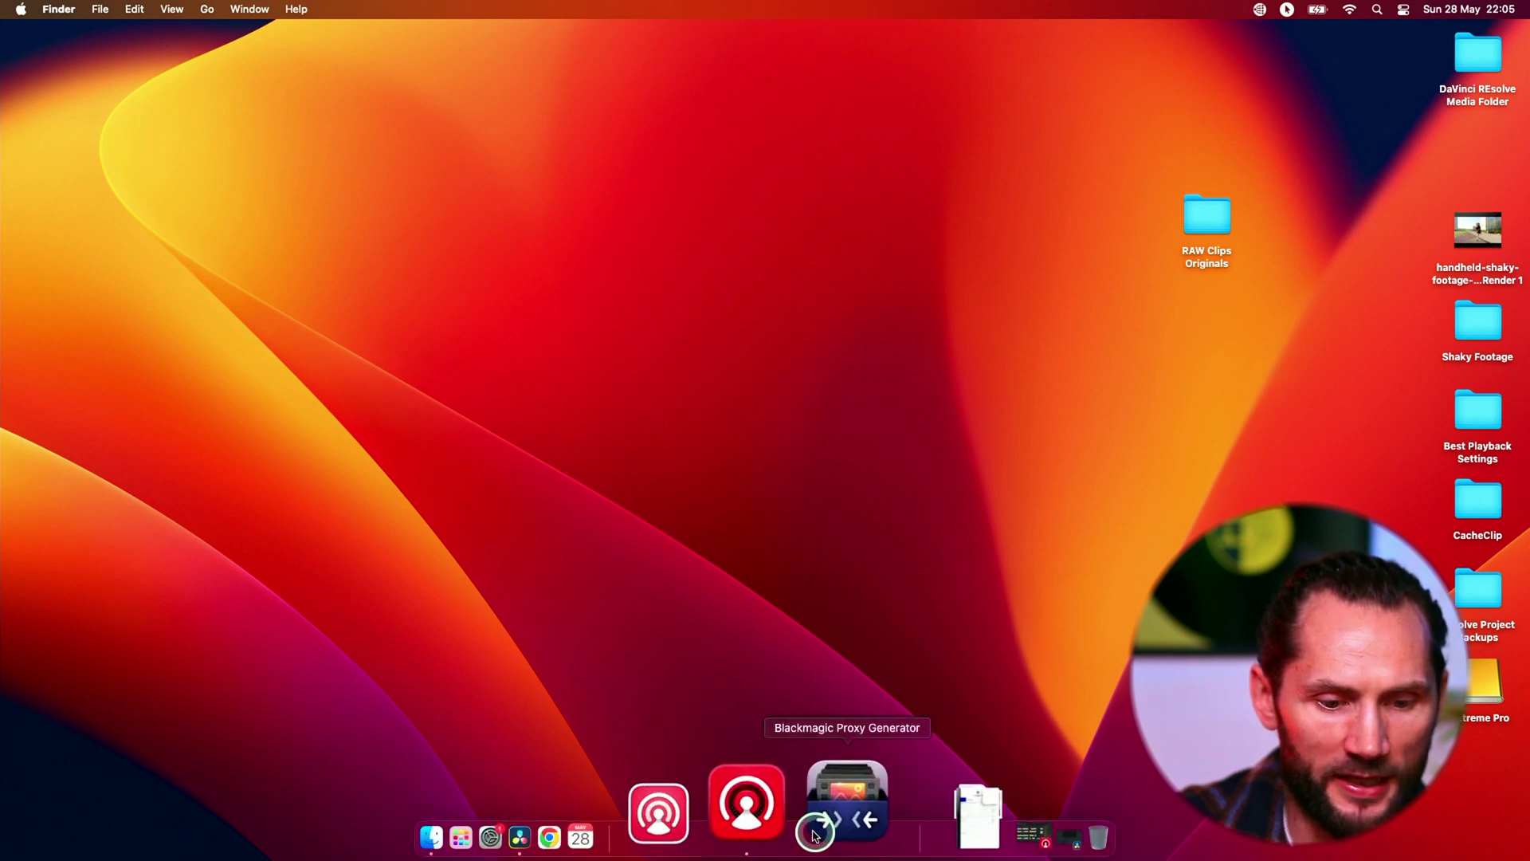
{"action": "left_click", "coordinate": [668, 833]}
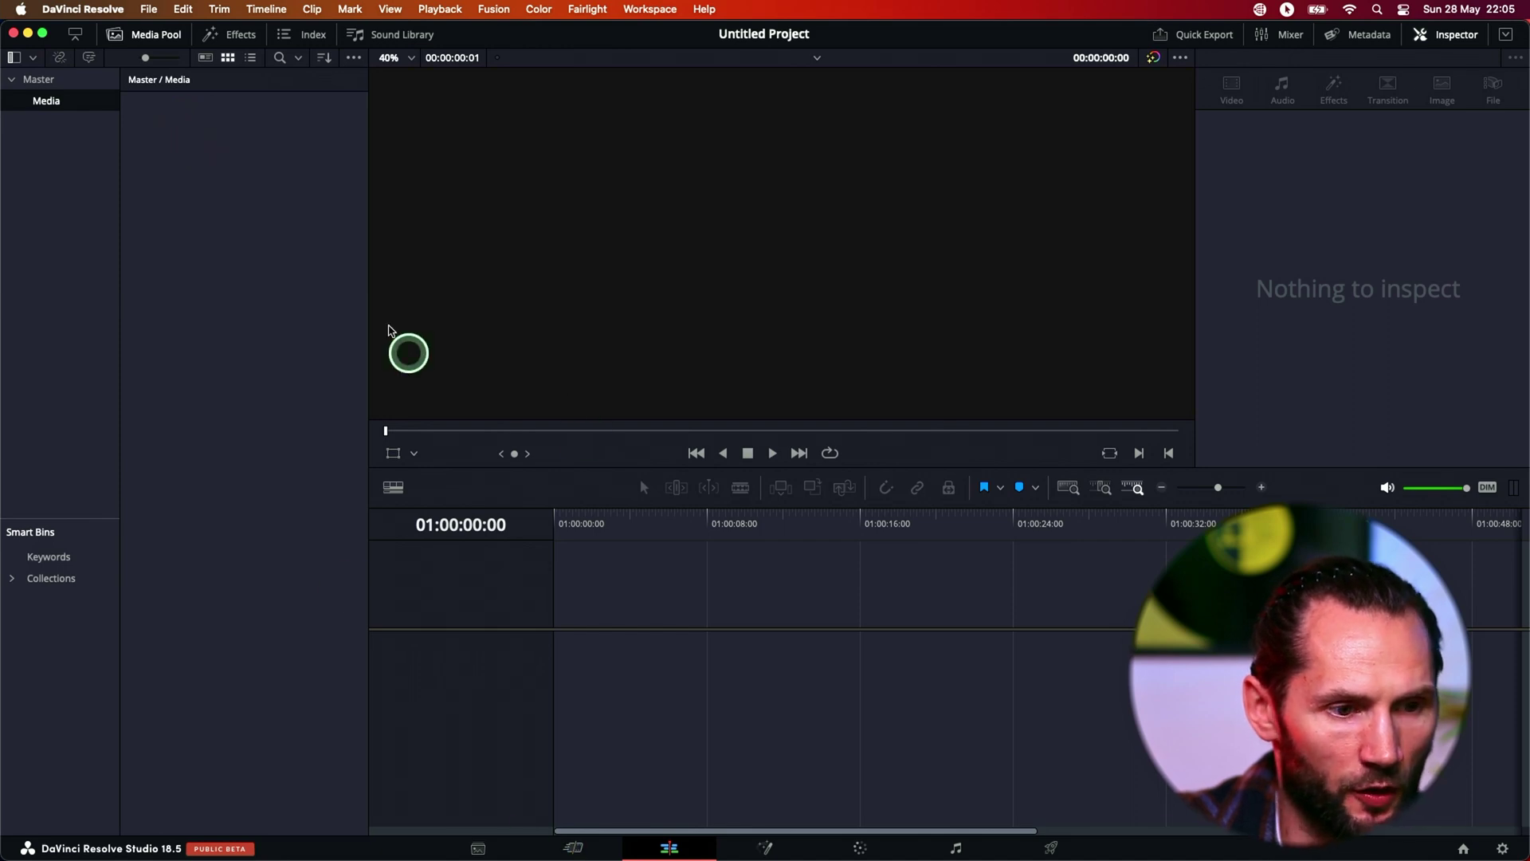
{"action": "left_click", "coordinate": [556, 843]}
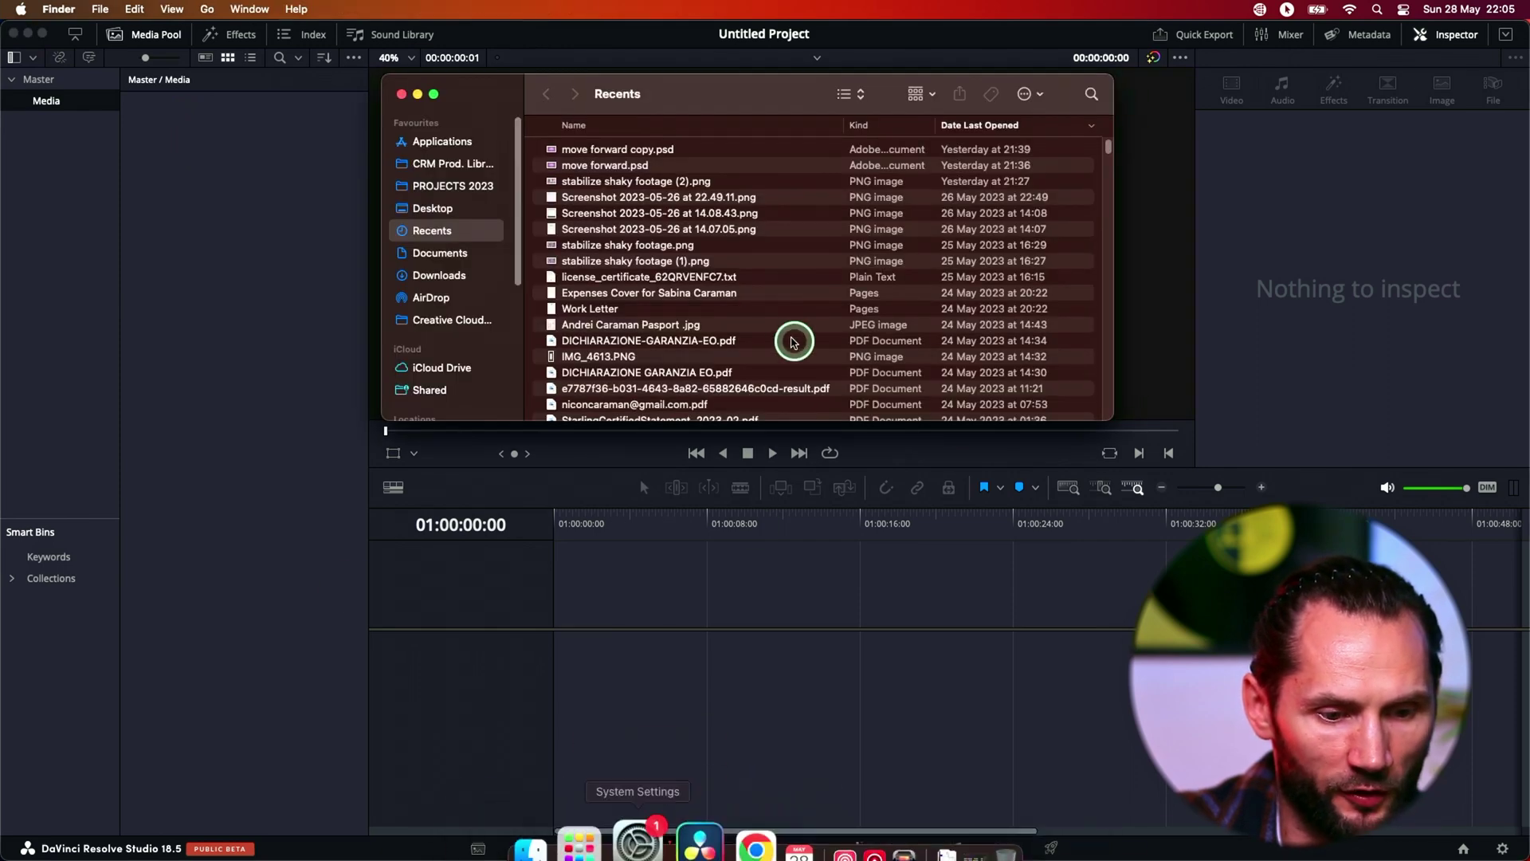
{"action": "left_click_drag", "start_coordinate": [633, 94], "coordinate": [772, 230]}
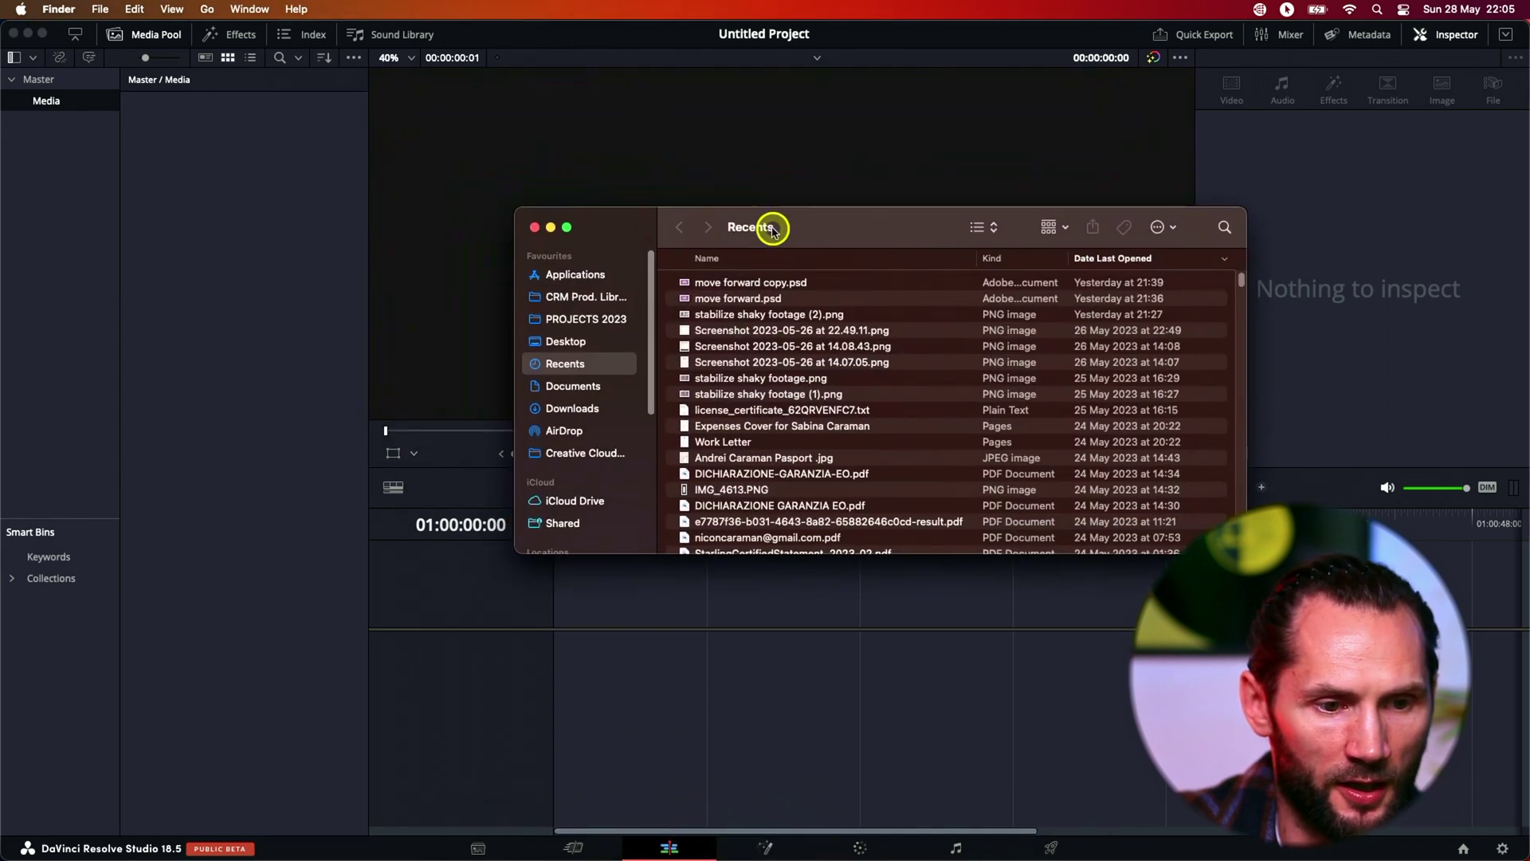
Drag the Desktop's RAW Clips Originals folder into the Media Pool and accept the frame rate change
{"action": "left_click", "coordinate": [566, 341]}
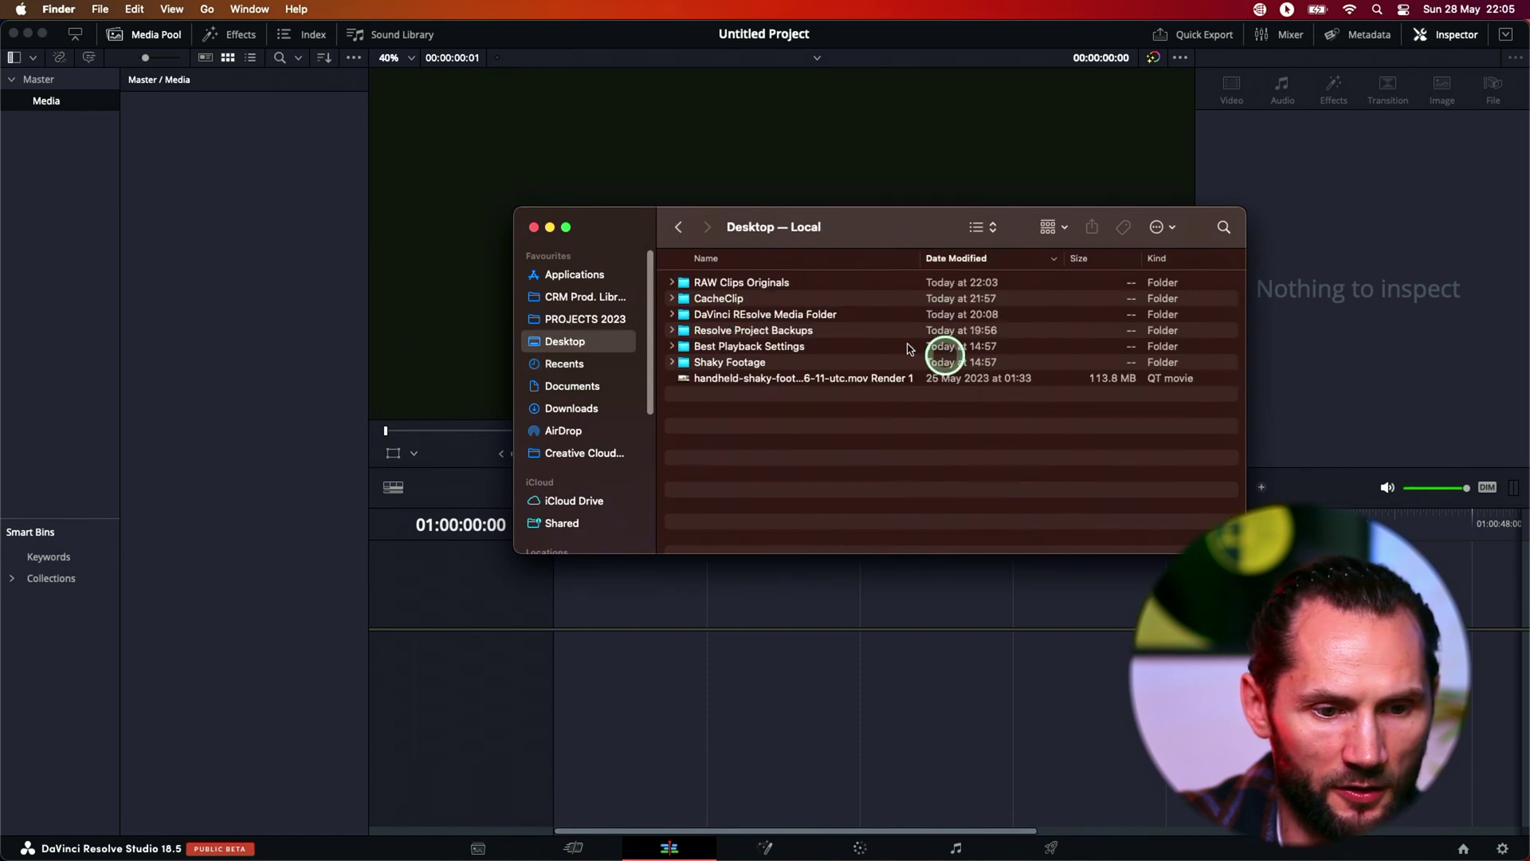
{"action": "left_click", "coordinate": [735, 285]}
{"action": "left_click_drag", "start_coordinate": [731, 284], "coordinate": [222, 228]}
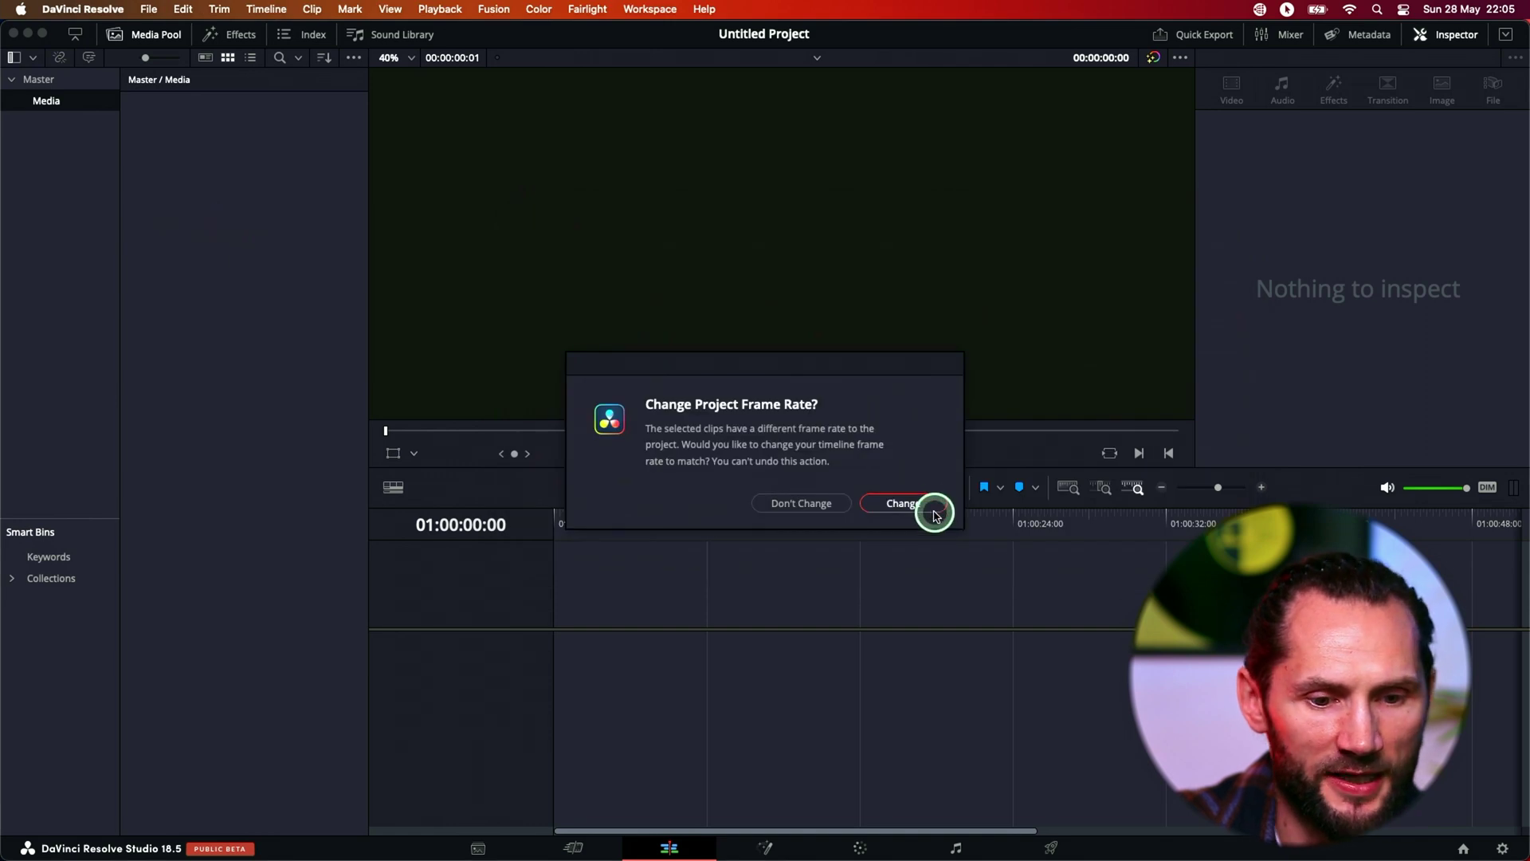
{"action": "left_click", "coordinate": [903, 503]}
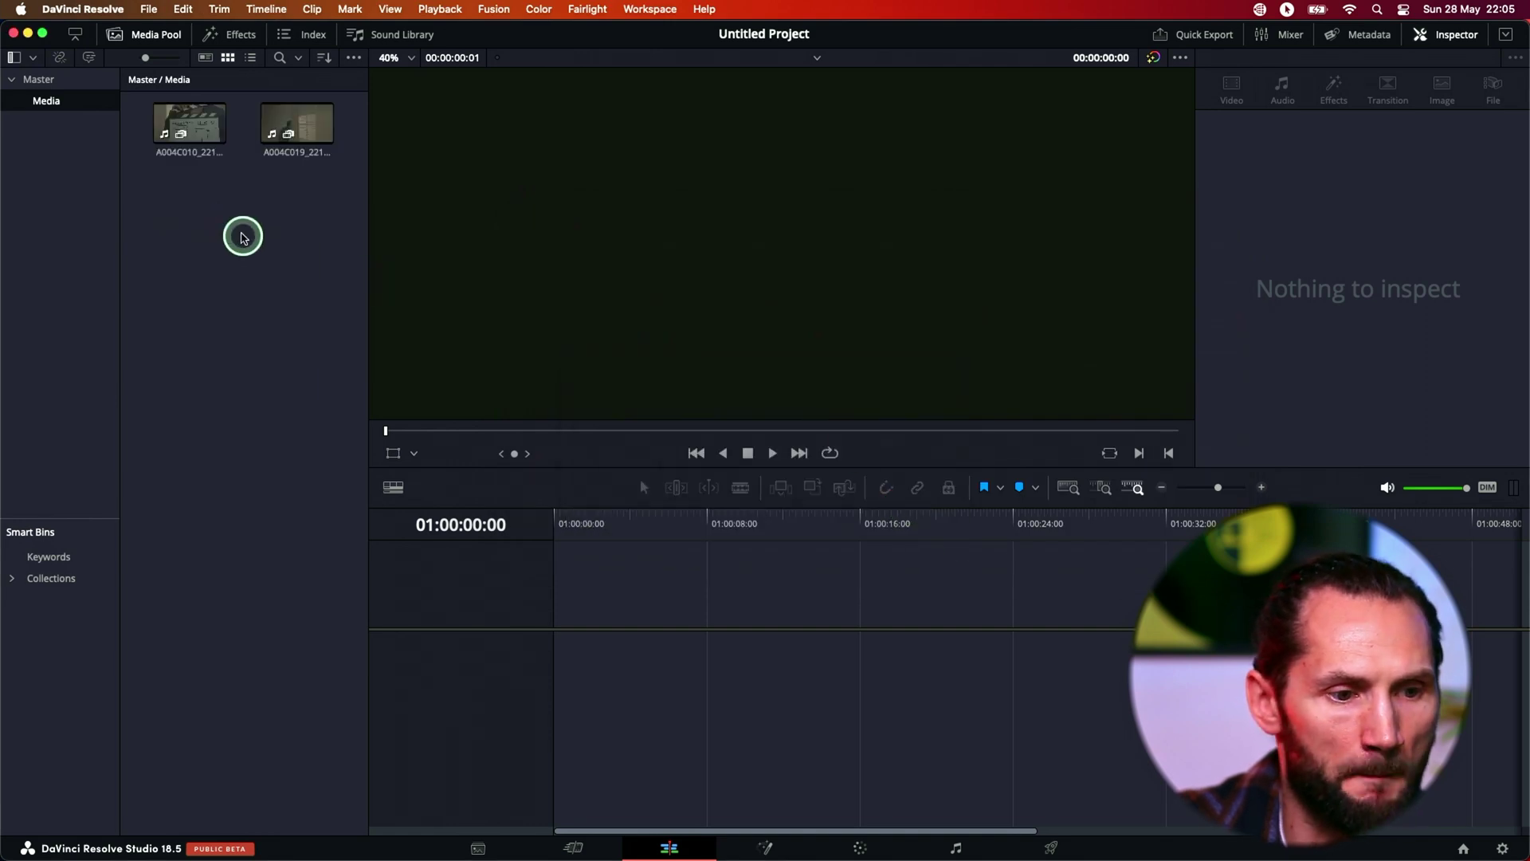
{"action": "left_click_drag", "start_coordinate": [209, 195], "coordinate": [328, 106]}
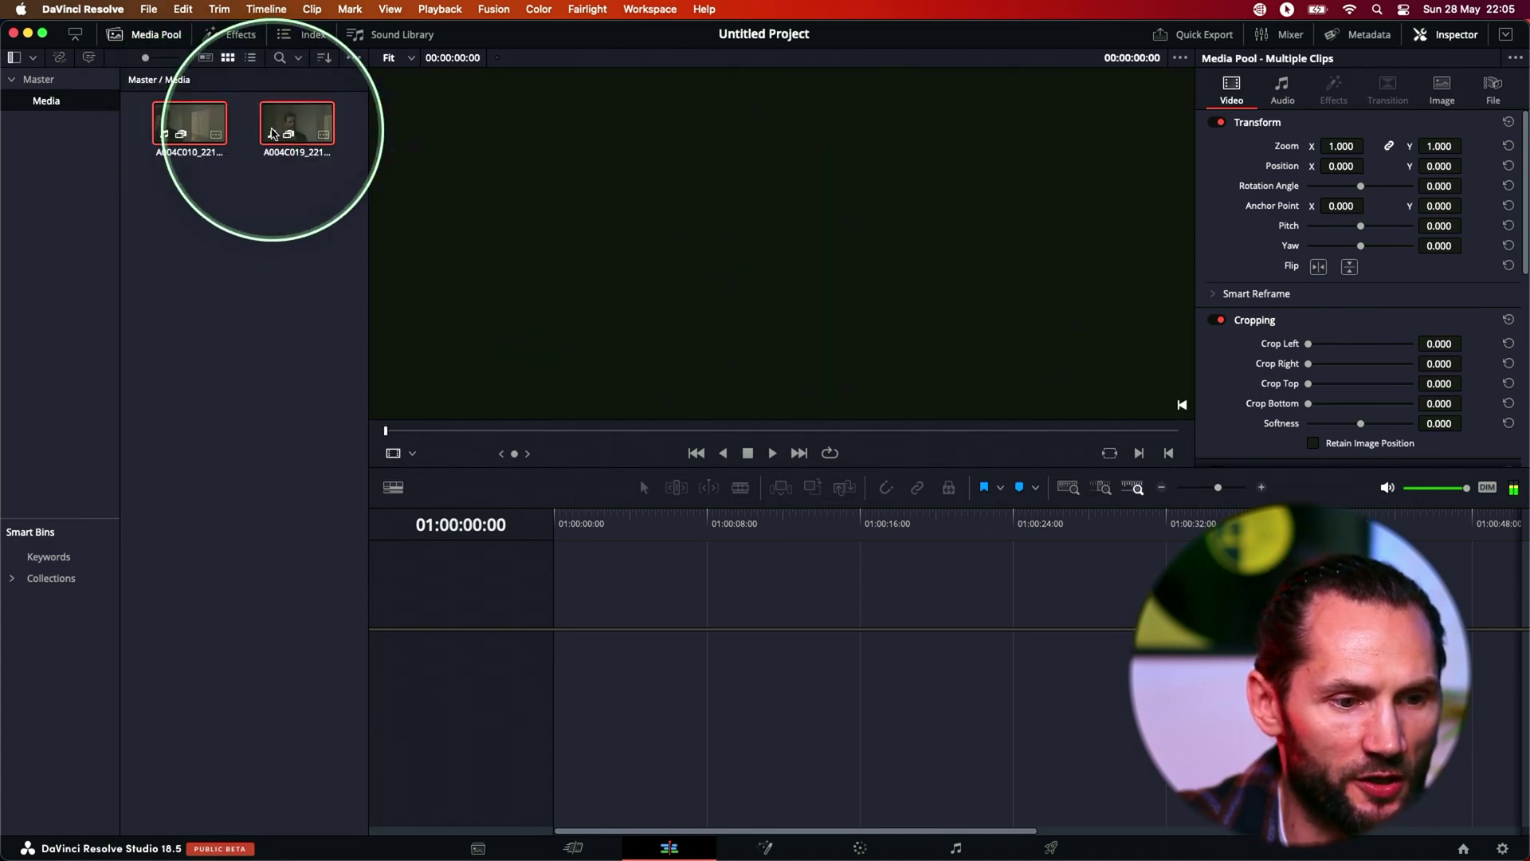
{"action": "left_click", "coordinate": [311, 188]}
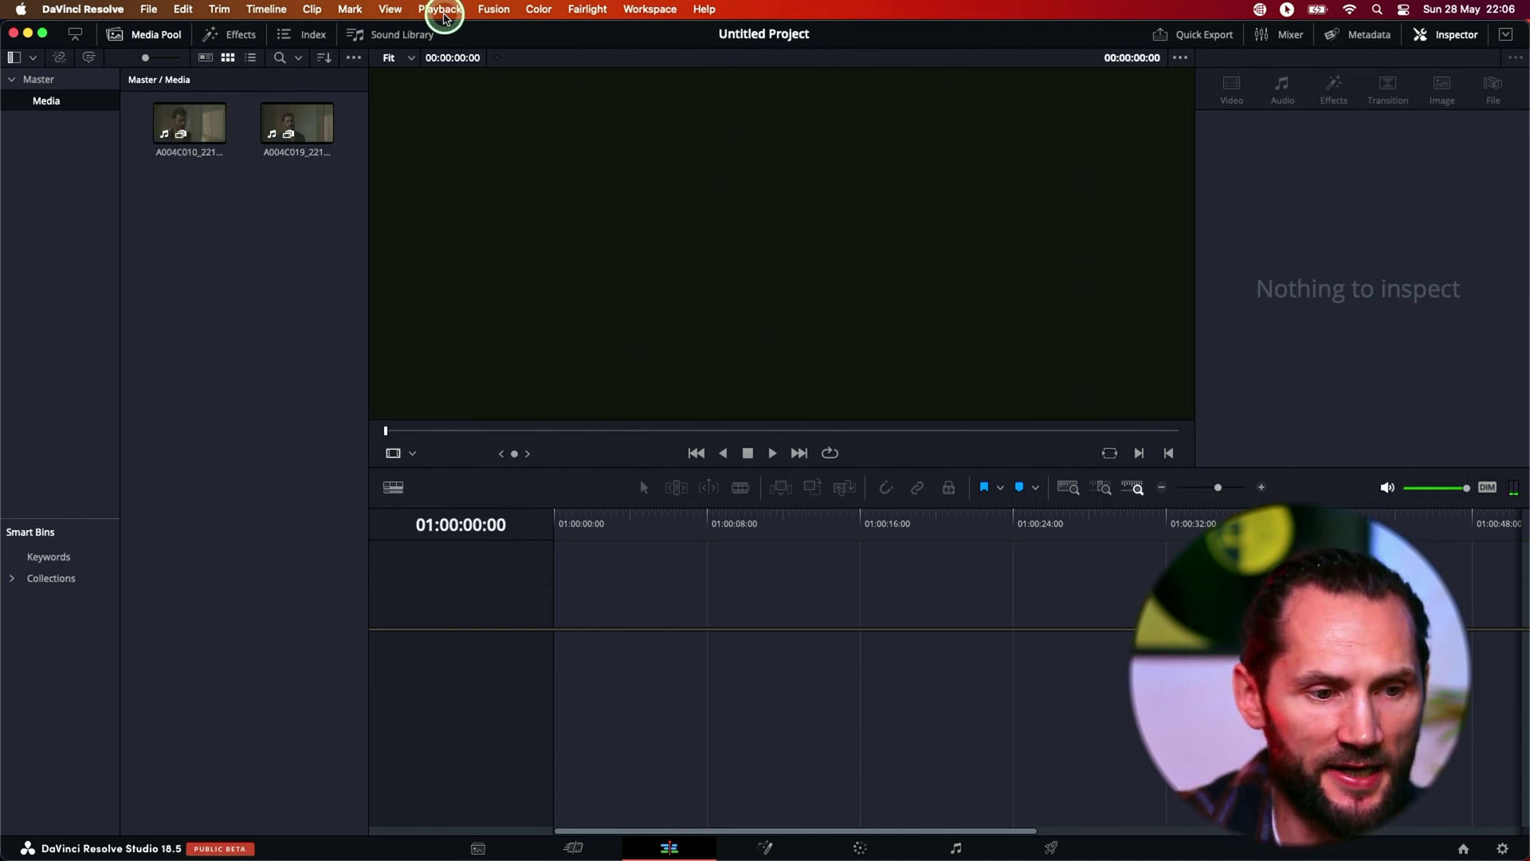
Set Playback > Proxy Handling to Disable All Proxies and load the first clip in the viewer
{"action": "left_click", "coordinate": [441, 14]}
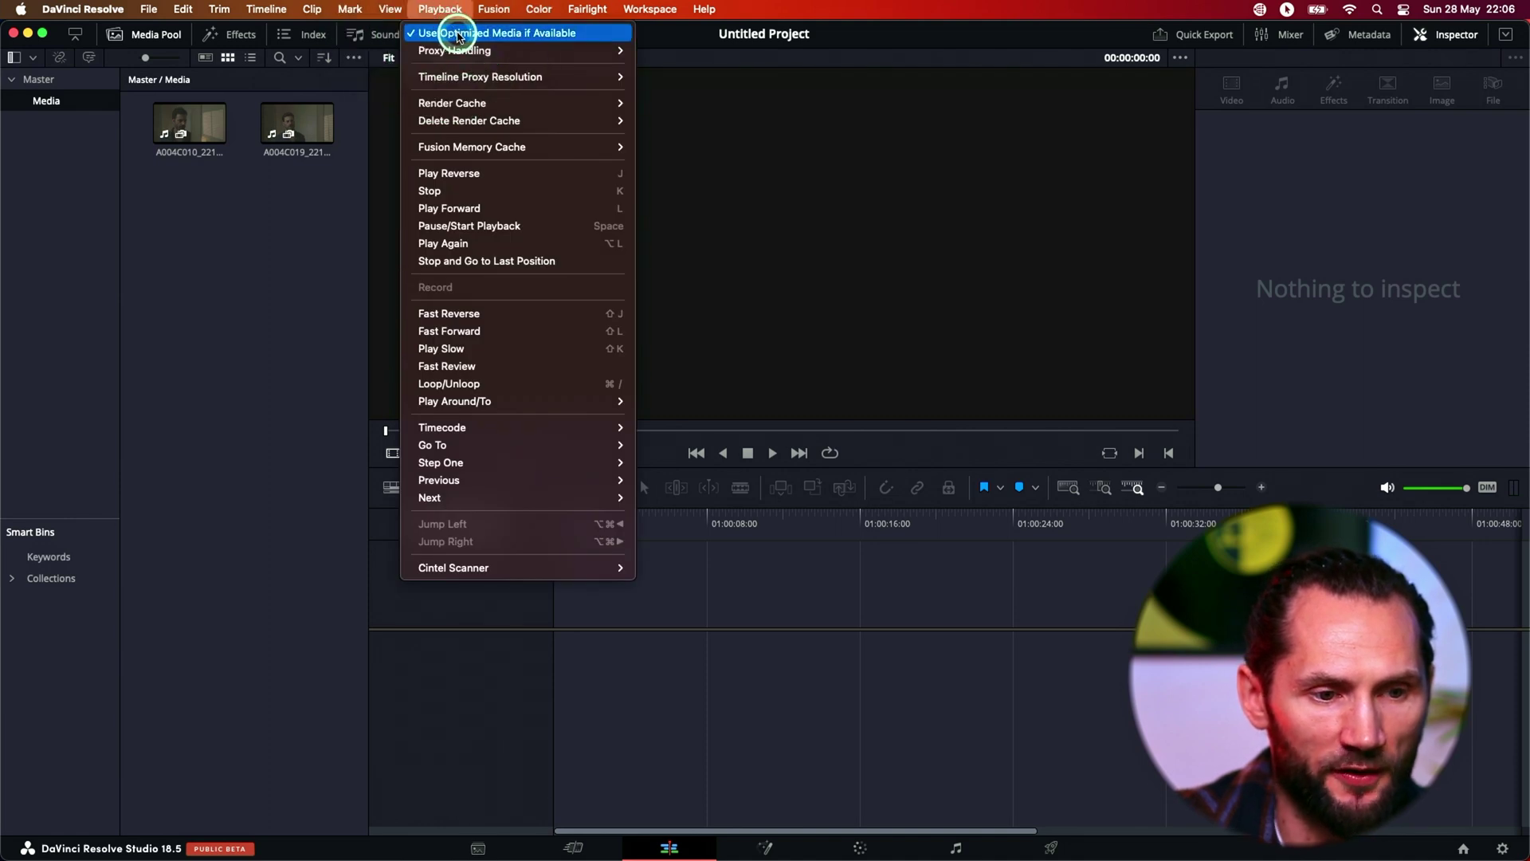
{"action": "mouse_move", "coordinate": [529, 50]}
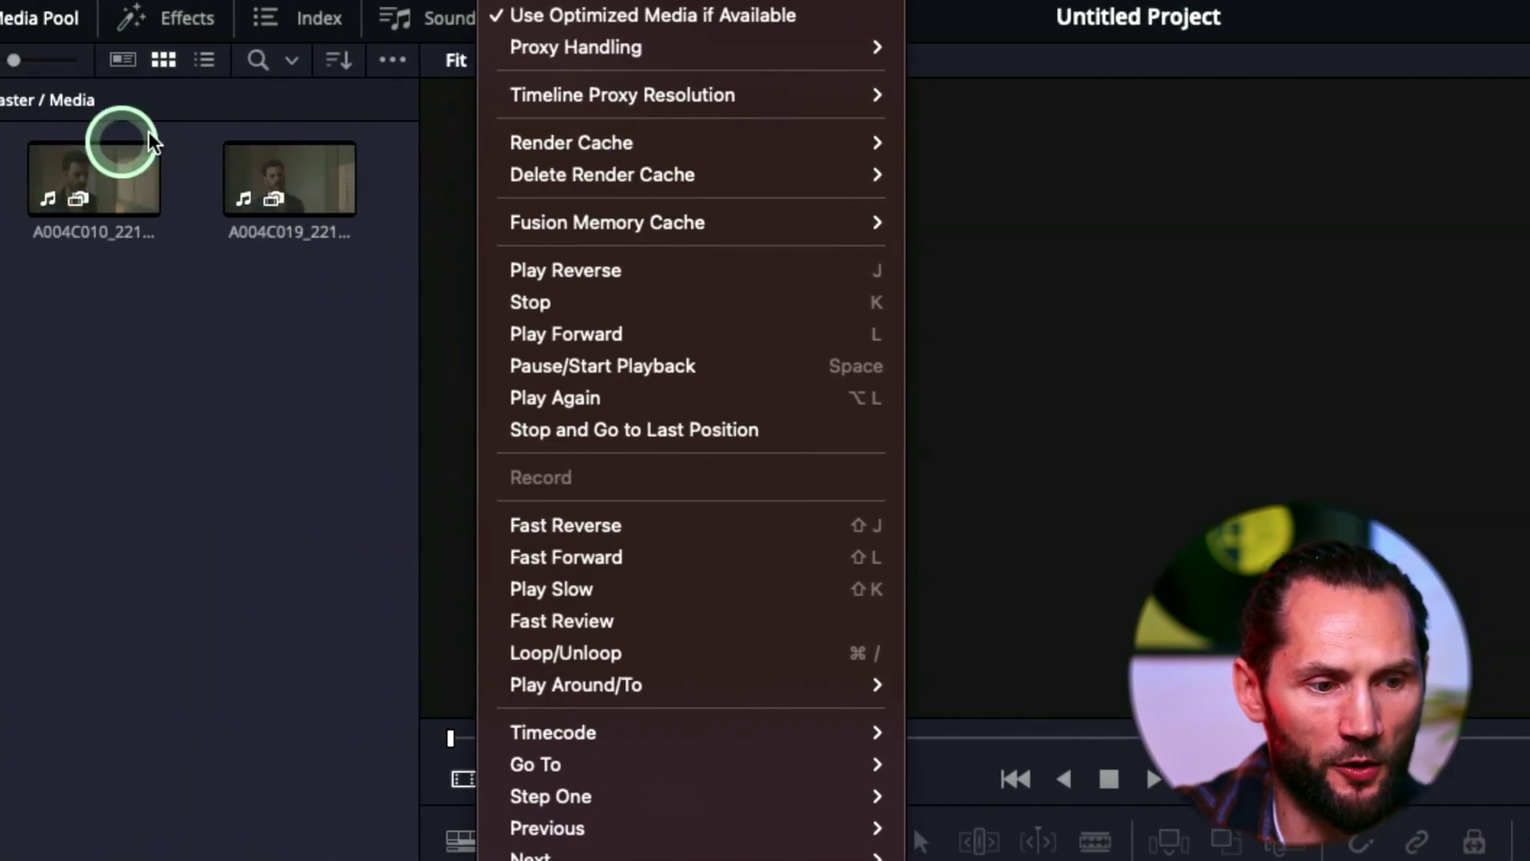
{"action": "mouse_move", "coordinate": [886, 50]}
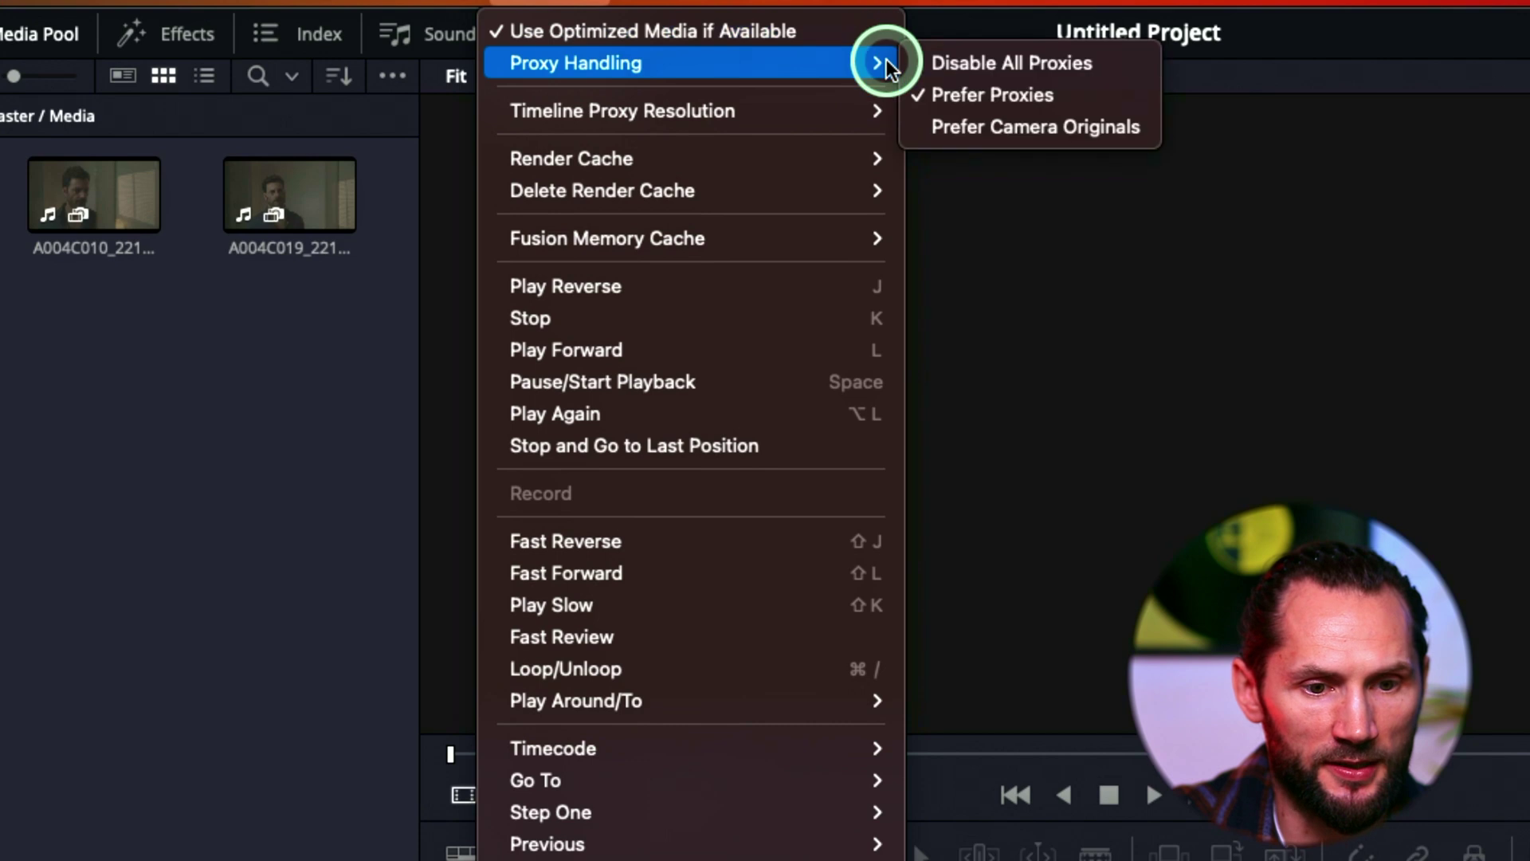
{"action": "left_click", "coordinate": [960, 68]}
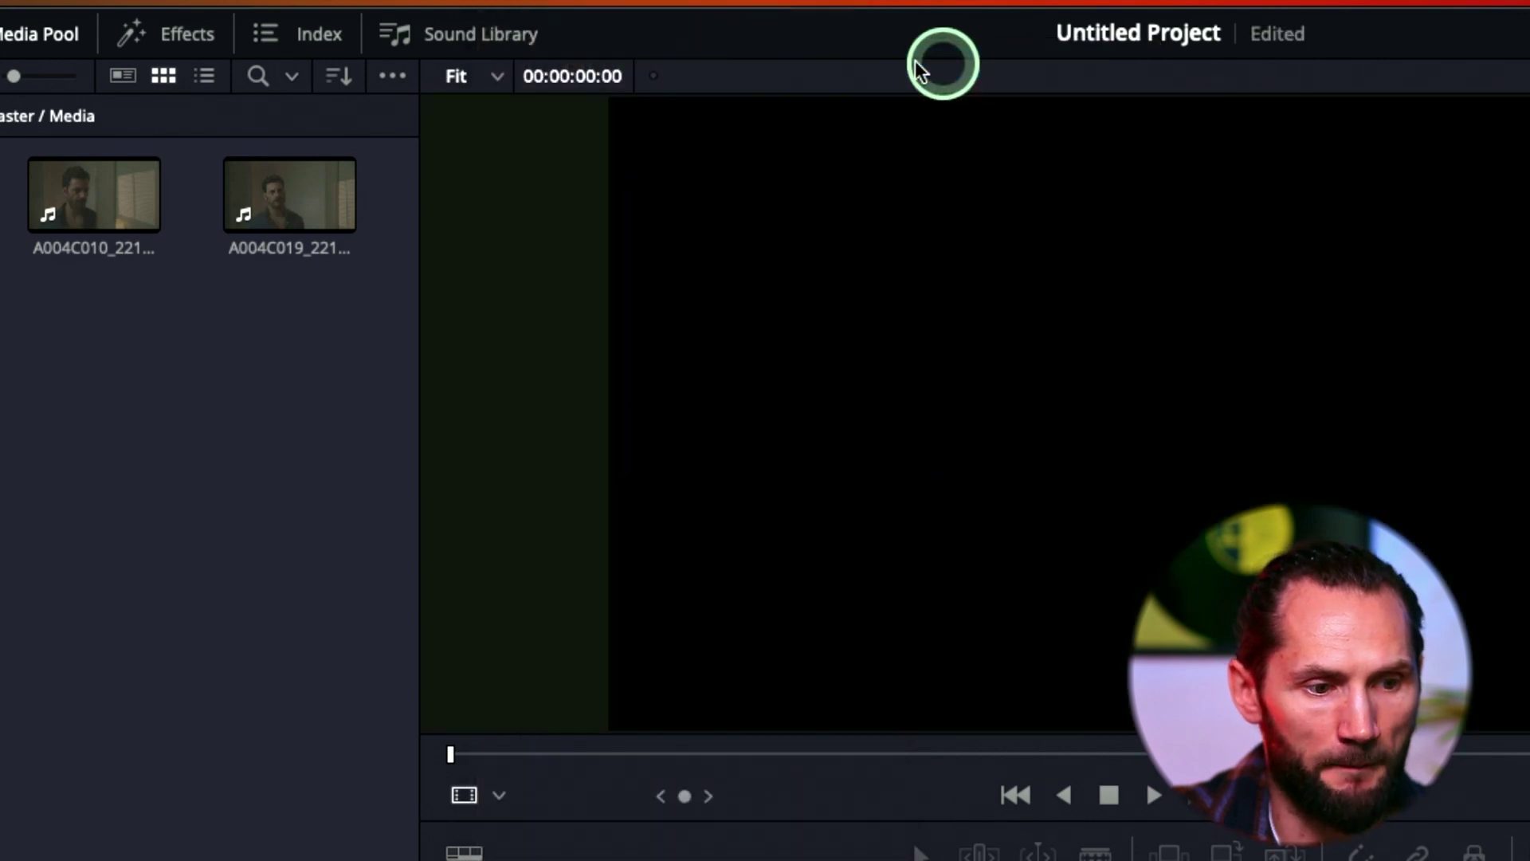
{"action": "left_click", "coordinate": [150, 239]}
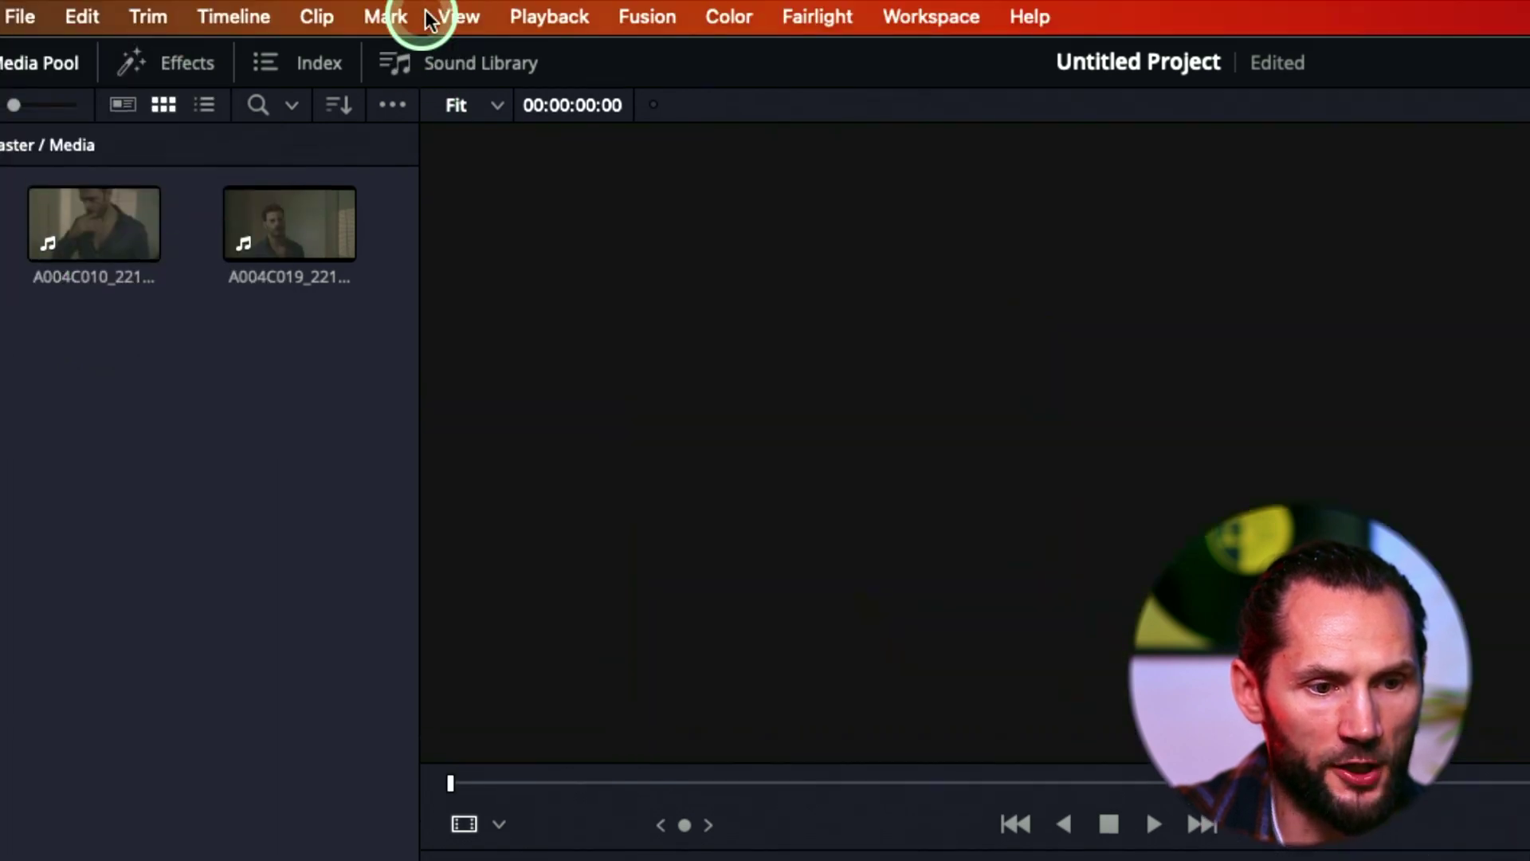
Switch Proxy Handling back to Prefer Proxies and select clips A004C010 and A004C019
{"action": "left_click", "coordinate": [545, 16]}
{"action": "mouse_move", "coordinate": [575, 89]}
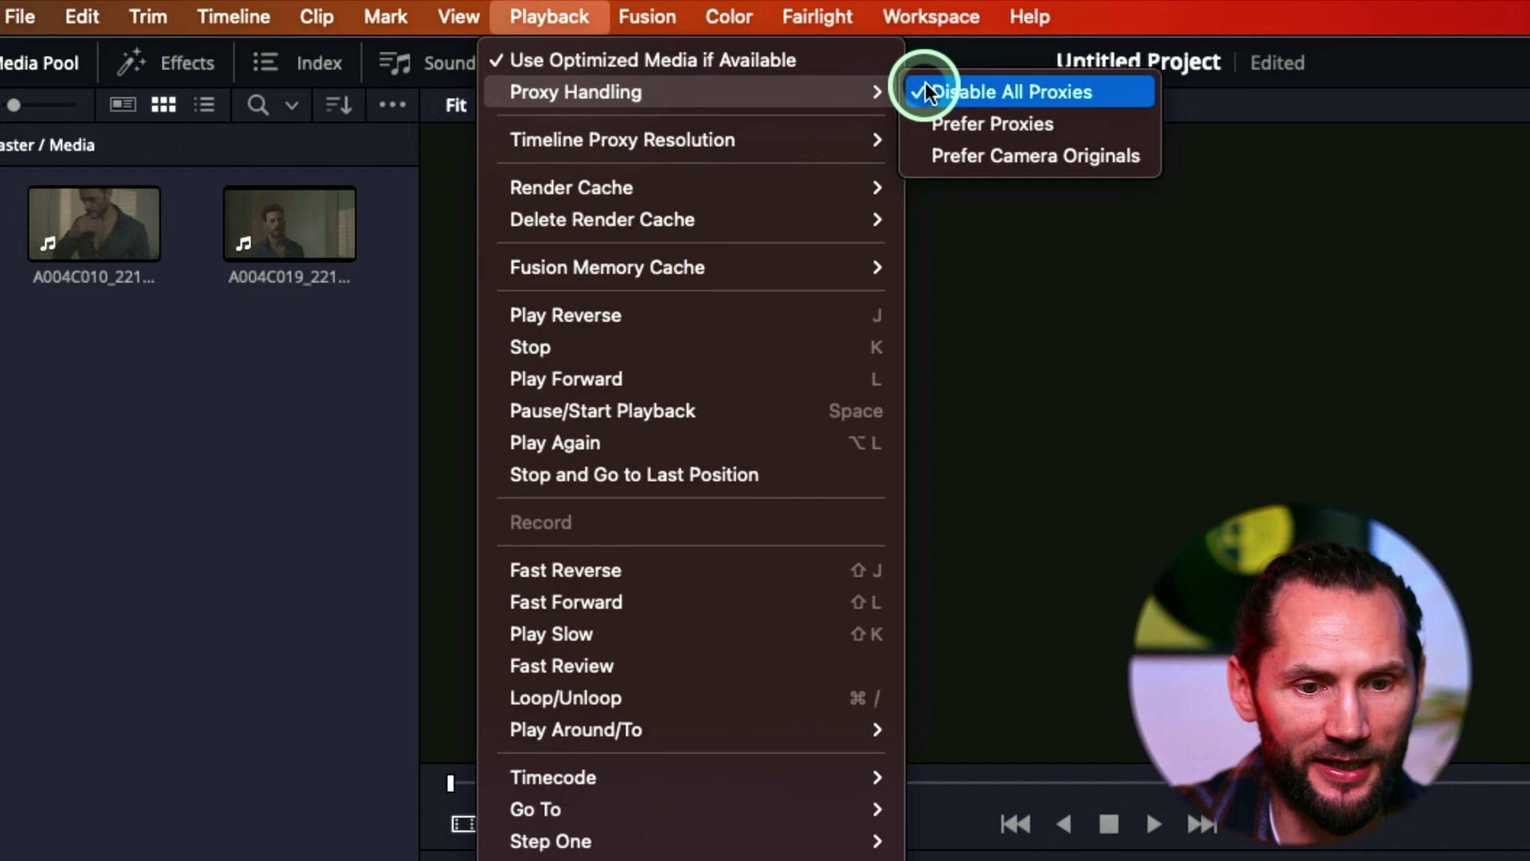
{"action": "left_click", "coordinate": [963, 122]}
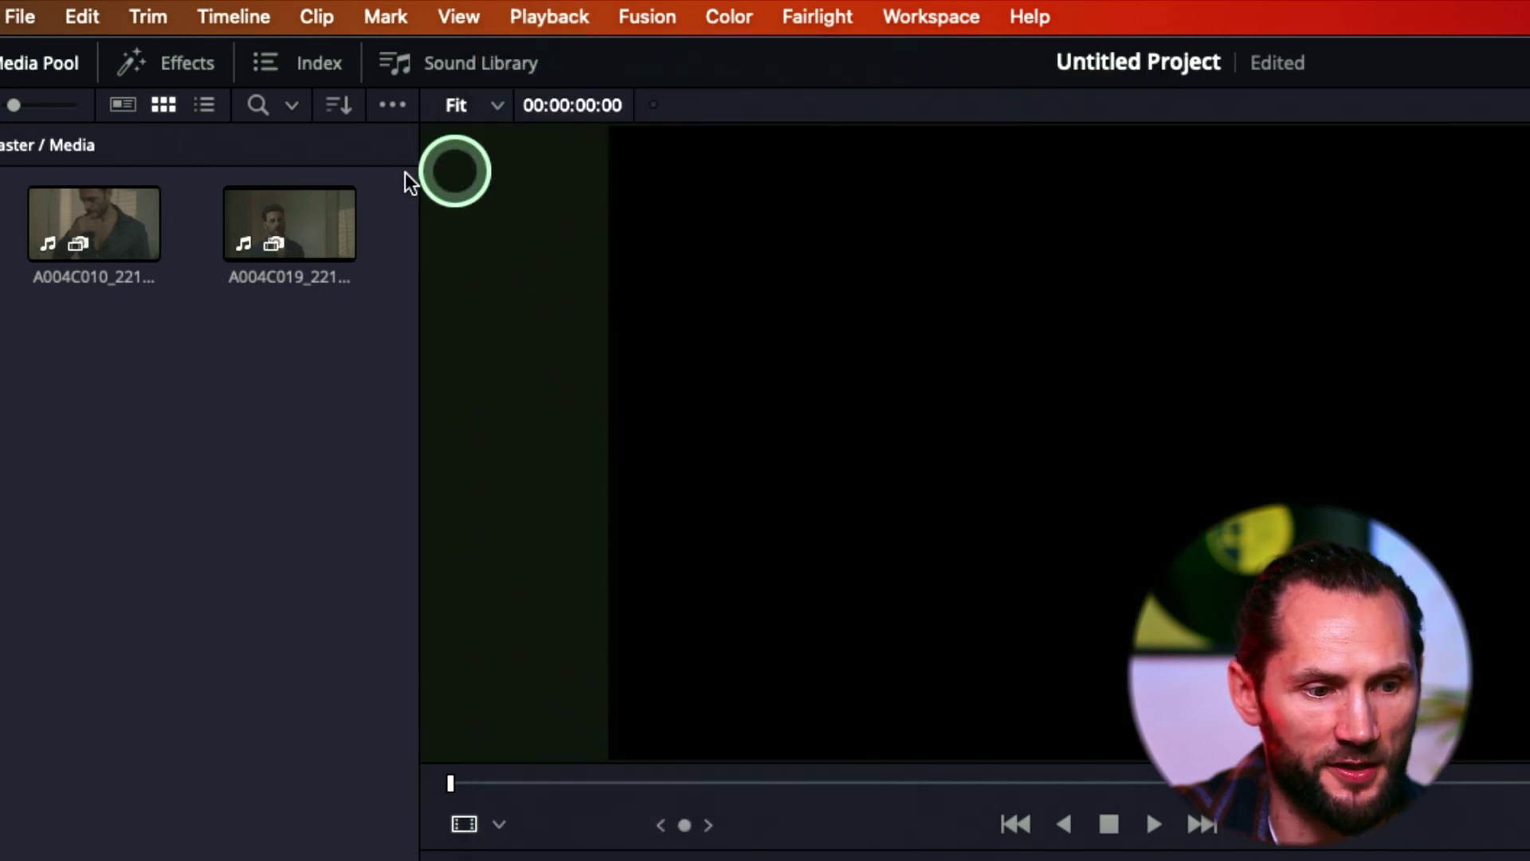
{"action": "left_click", "coordinate": [90, 231]}
{"action": "left_click", "coordinate": [253, 214]}
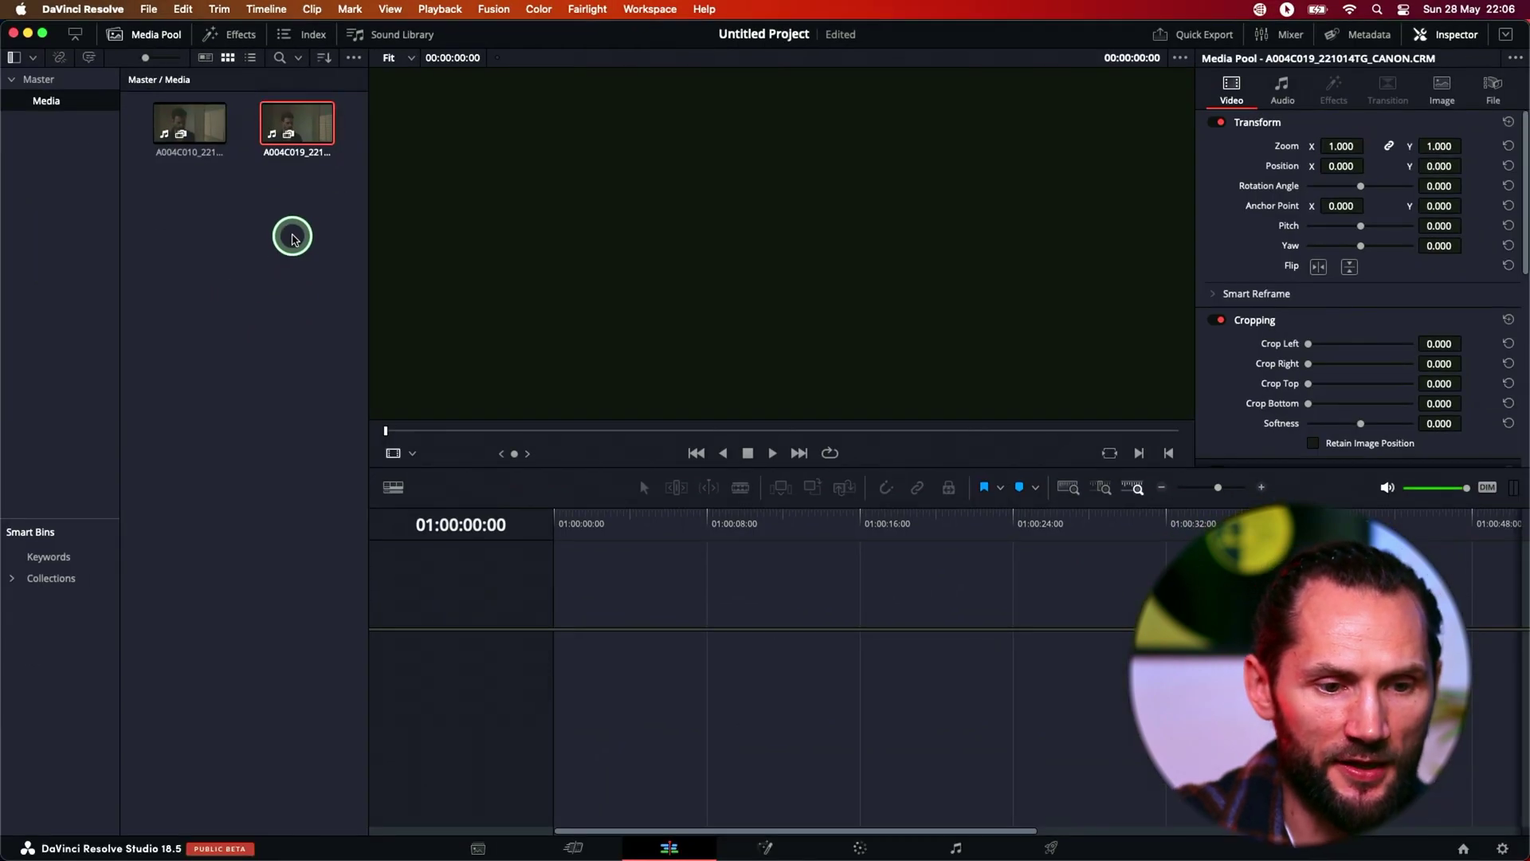
Drag both Canon RAW clips into a new timeline, zoom out, and scrub the first clip to 01:01:29:07
{"action": "left_click_drag", "start_coordinate": [178, 202], "coordinate": [712, 660]}
{"action": "key", "text": "super+minus"}
{"action": "key", "text": "super+minus"}
{"action": "key", "text": "super+minus"}
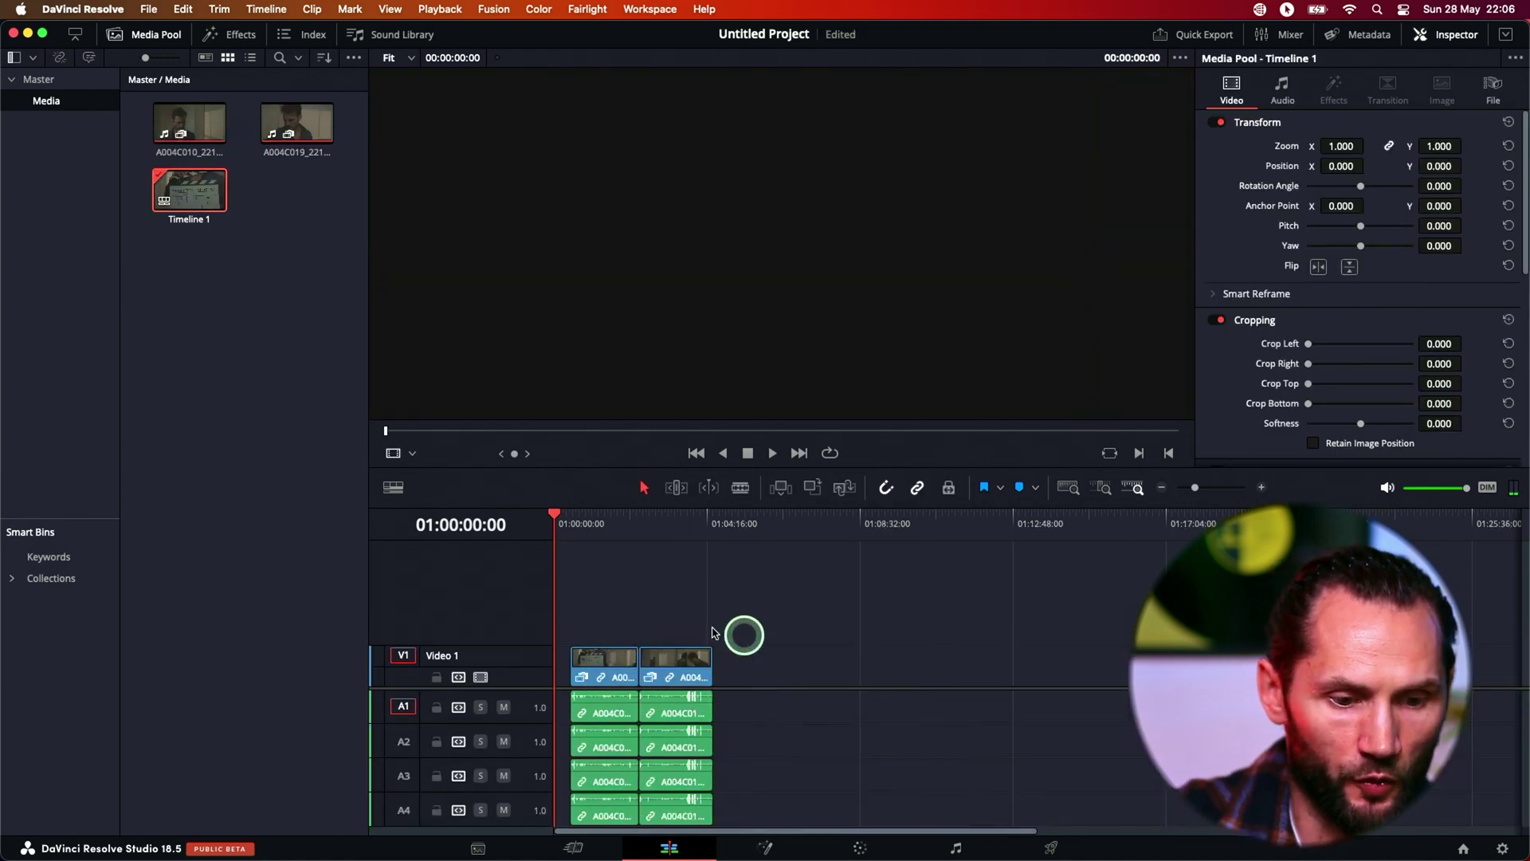
{"action": "left_click", "coordinate": [617, 533]}
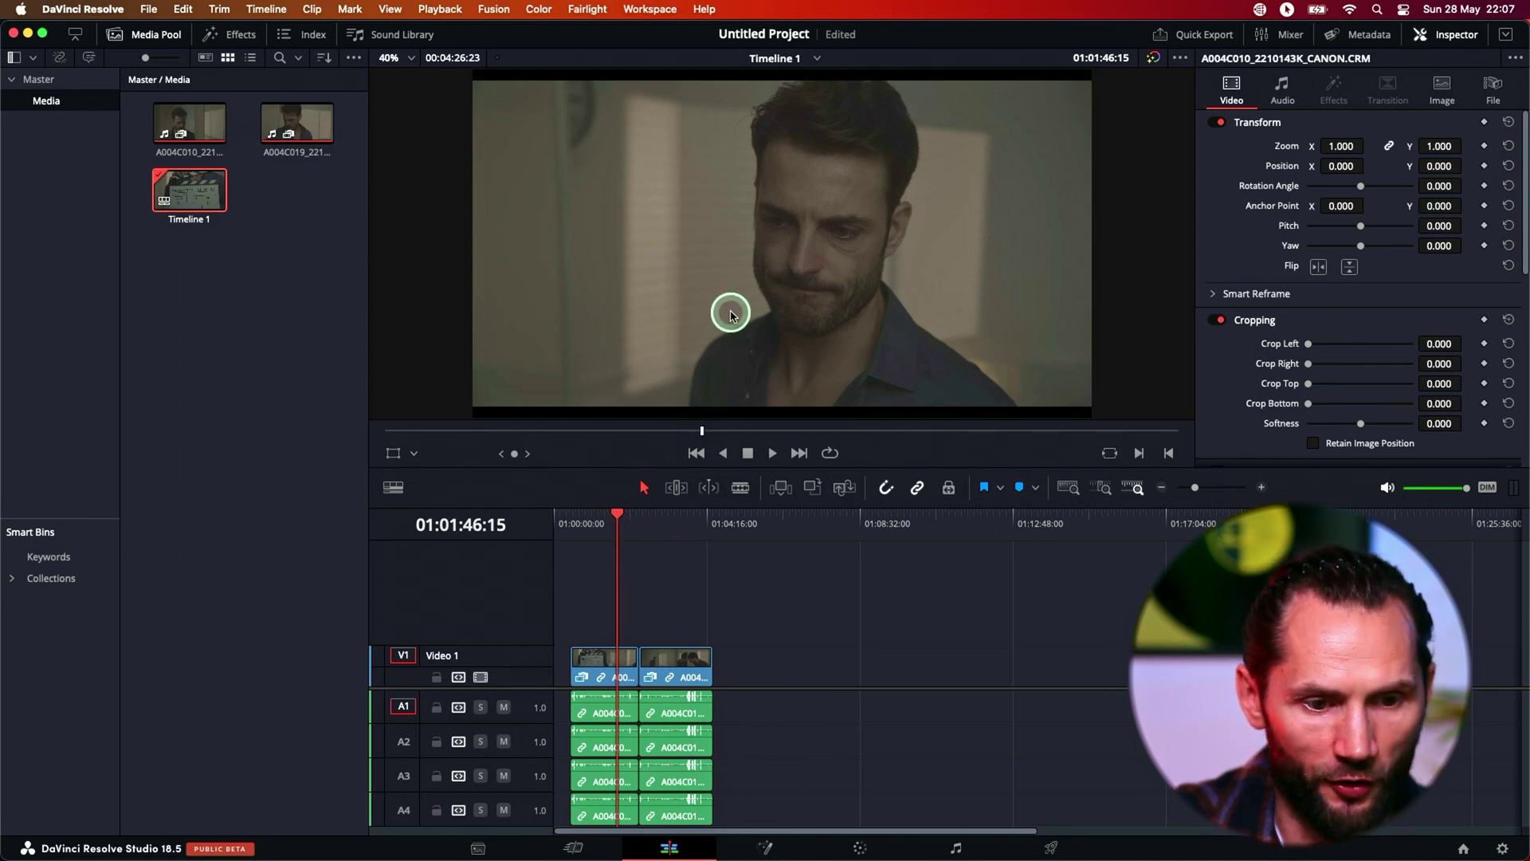
{"action": "left_click", "coordinate": [607, 517]}
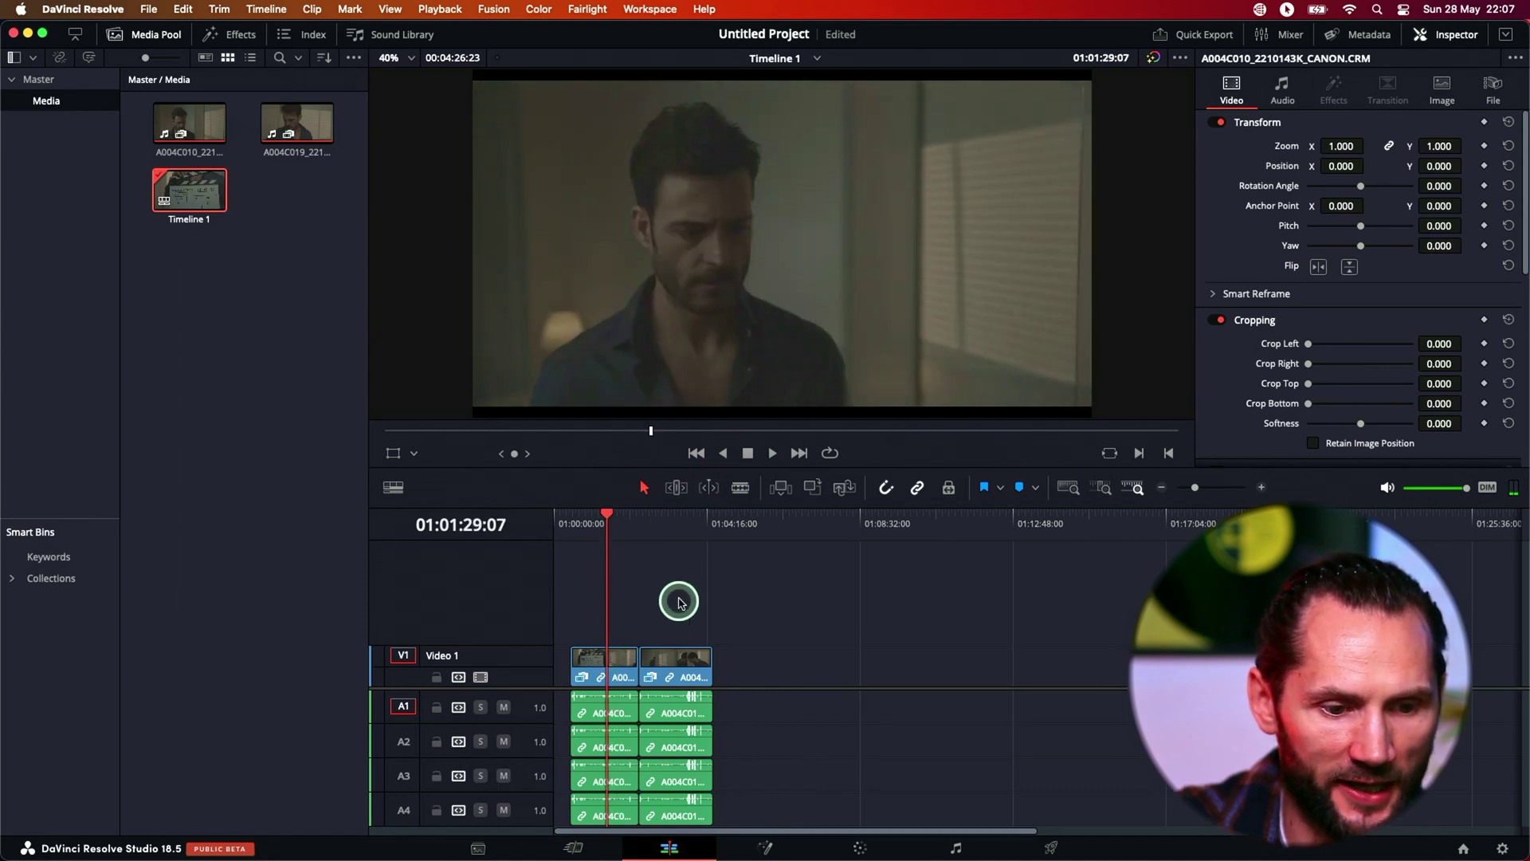
Scrub into the second clip back to 01:02:49:07 and select it on the timeline
{"action": "left_click", "coordinate": [670, 523]}
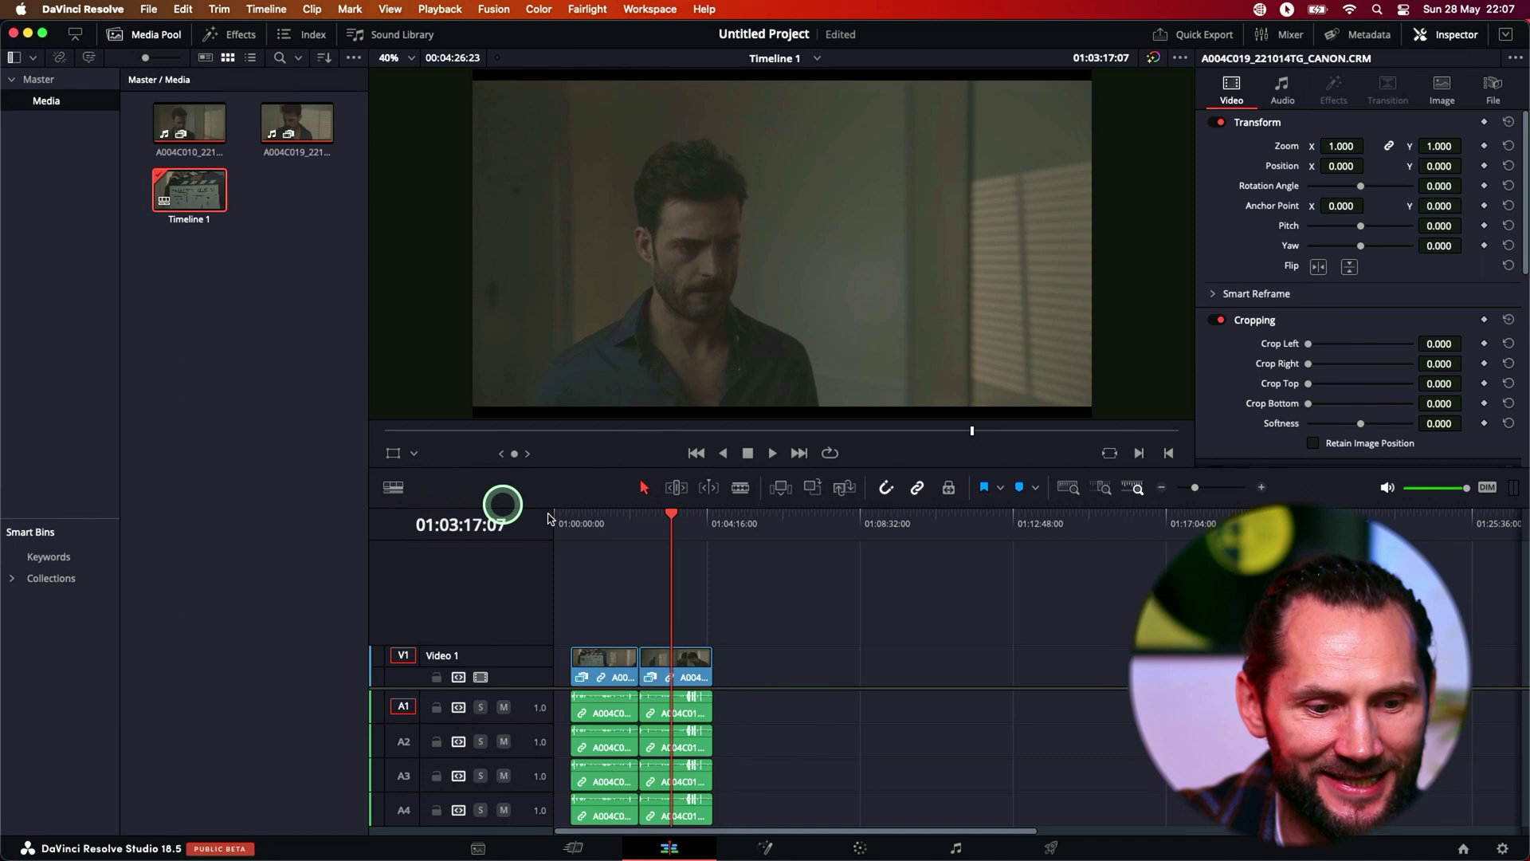
{"action": "left_click", "coordinate": [650, 488]}
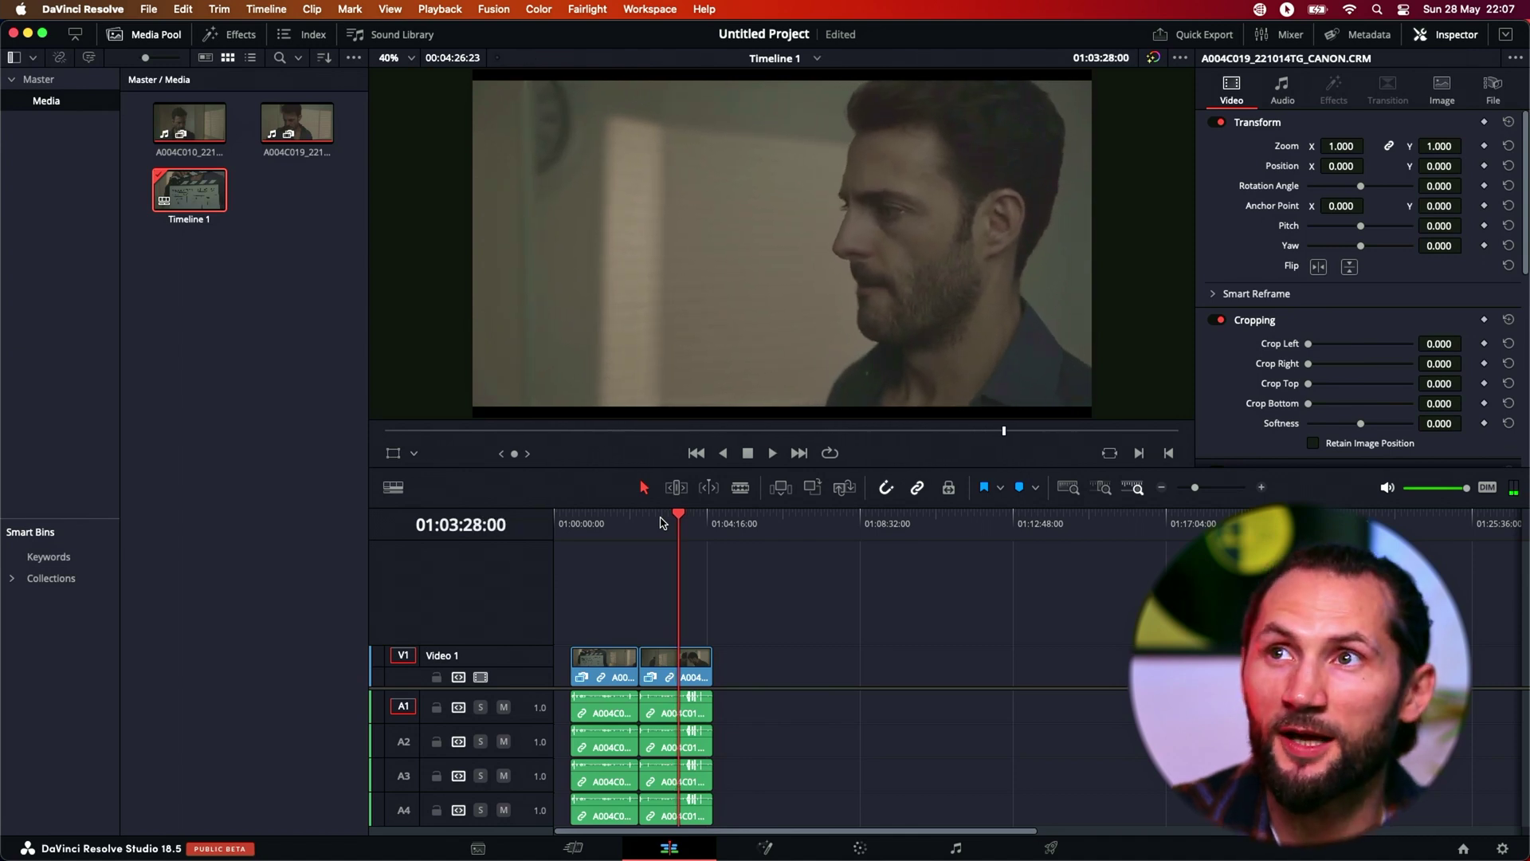
{"action": "left_click", "coordinate": [646, 666]}
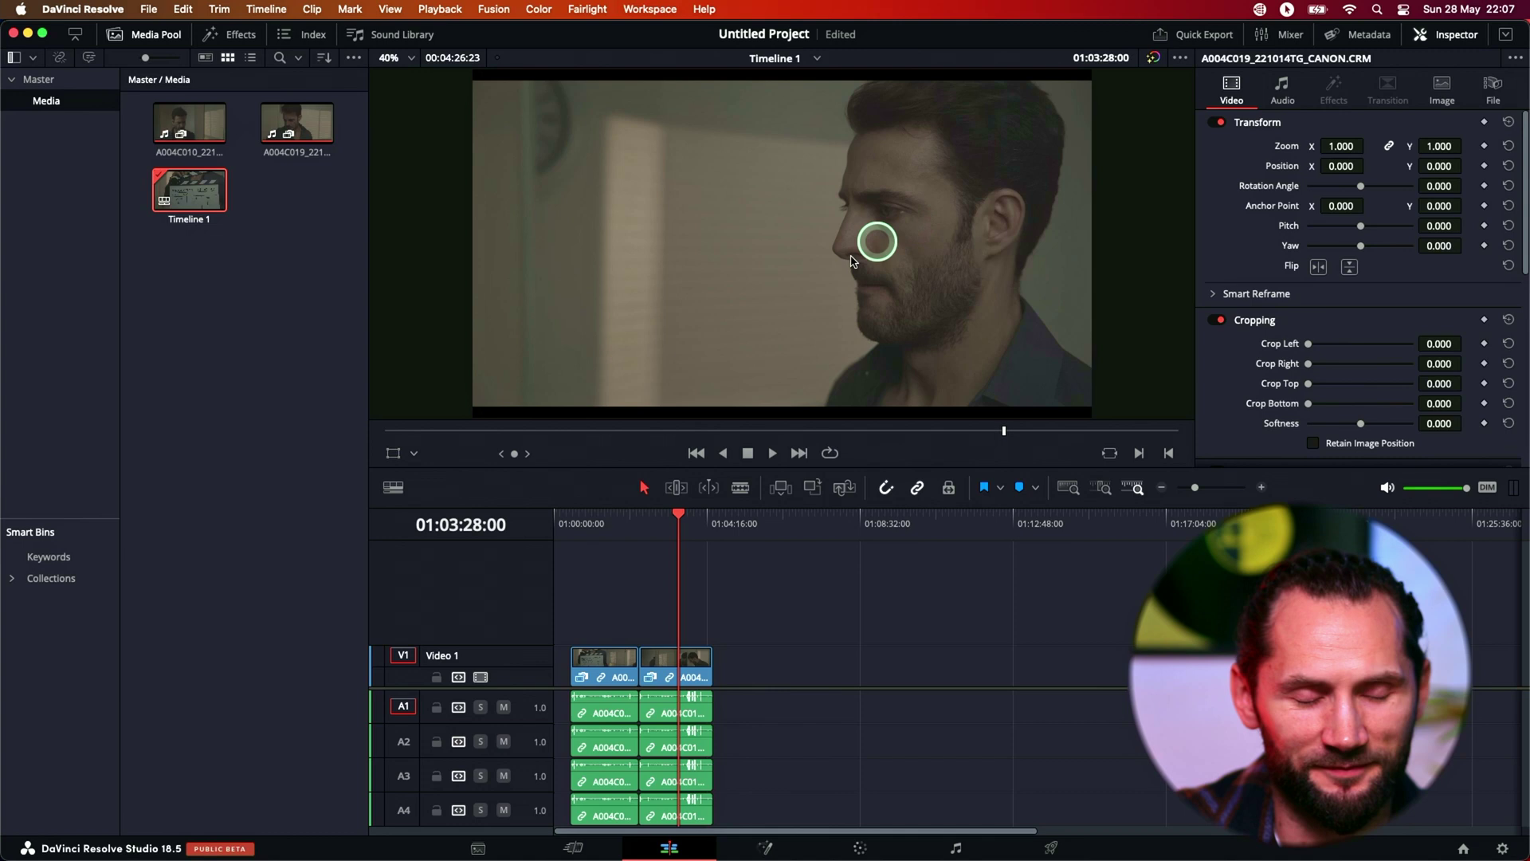
{"action": "left_click", "coordinate": [655, 522]}
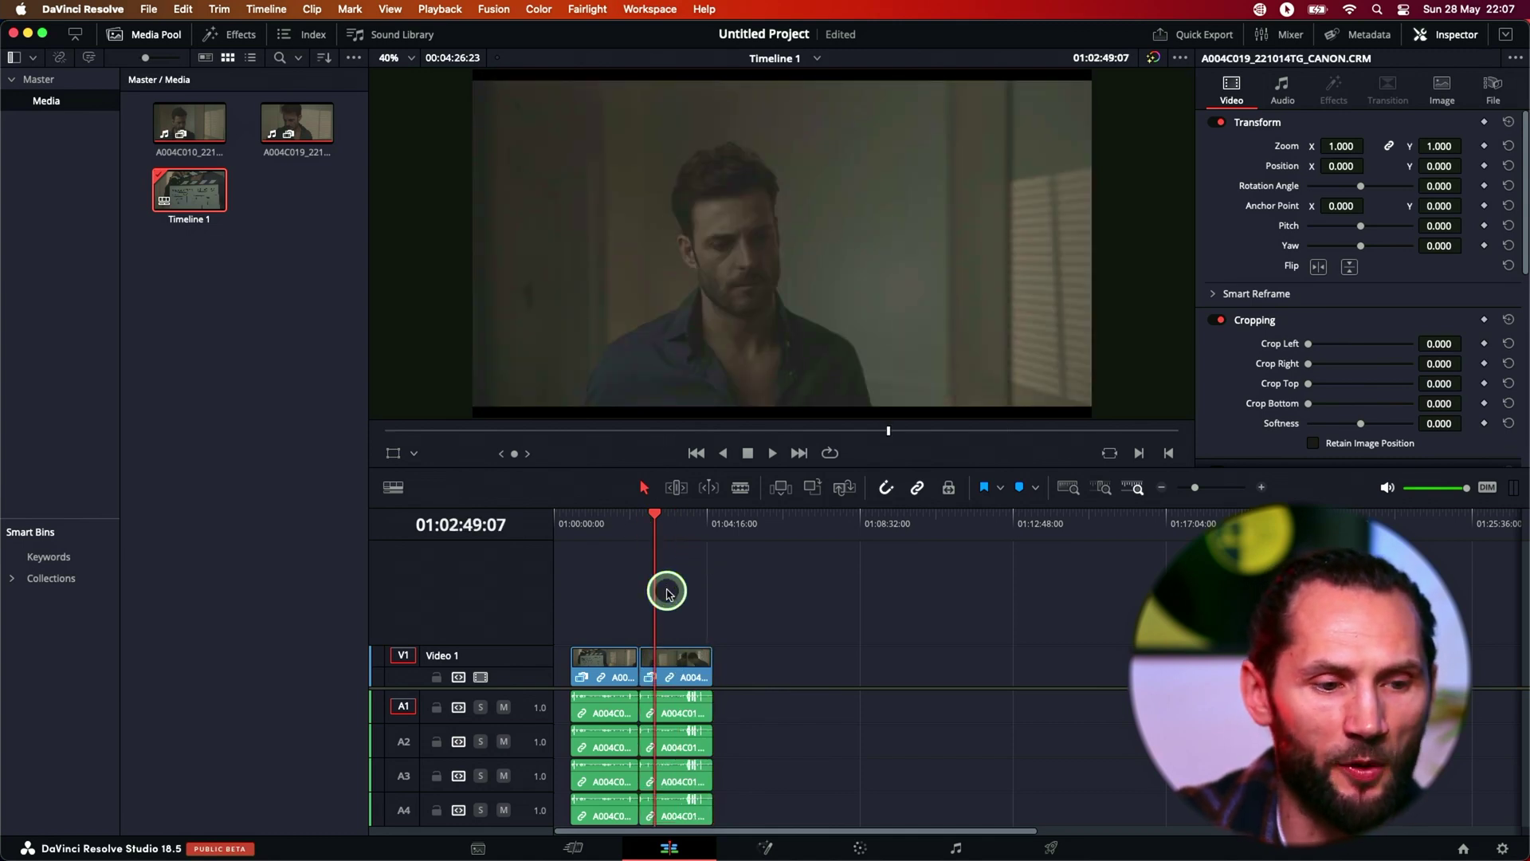
{"action": "left_click", "coordinate": [676, 673]}
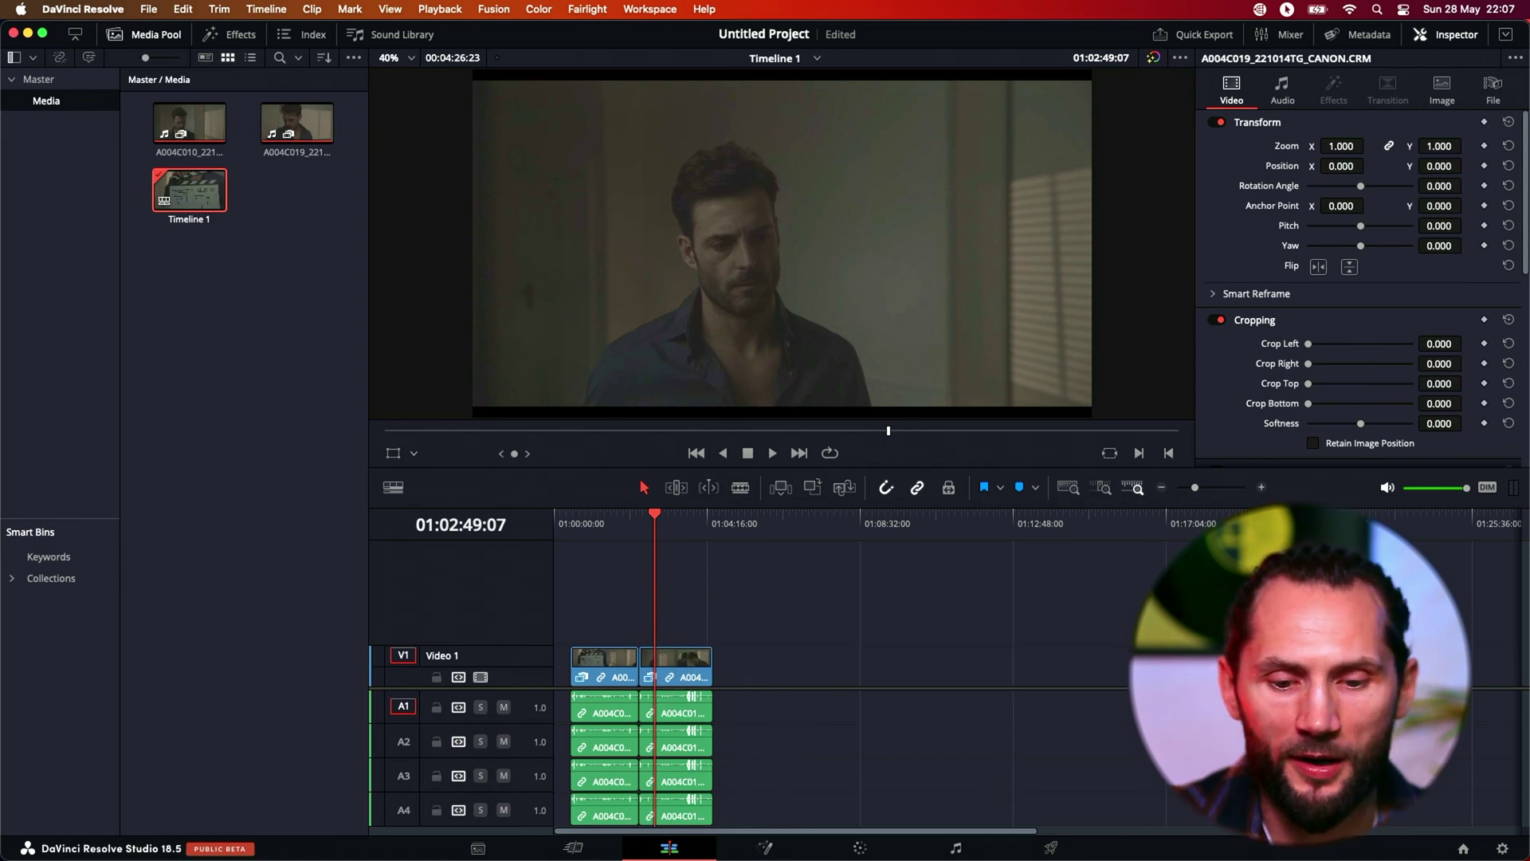
On the Deliver page, uncheck Use proxy media under Advanced Settings in Render Settings
{"action": "left_click", "coordinate": [1050, 846]}
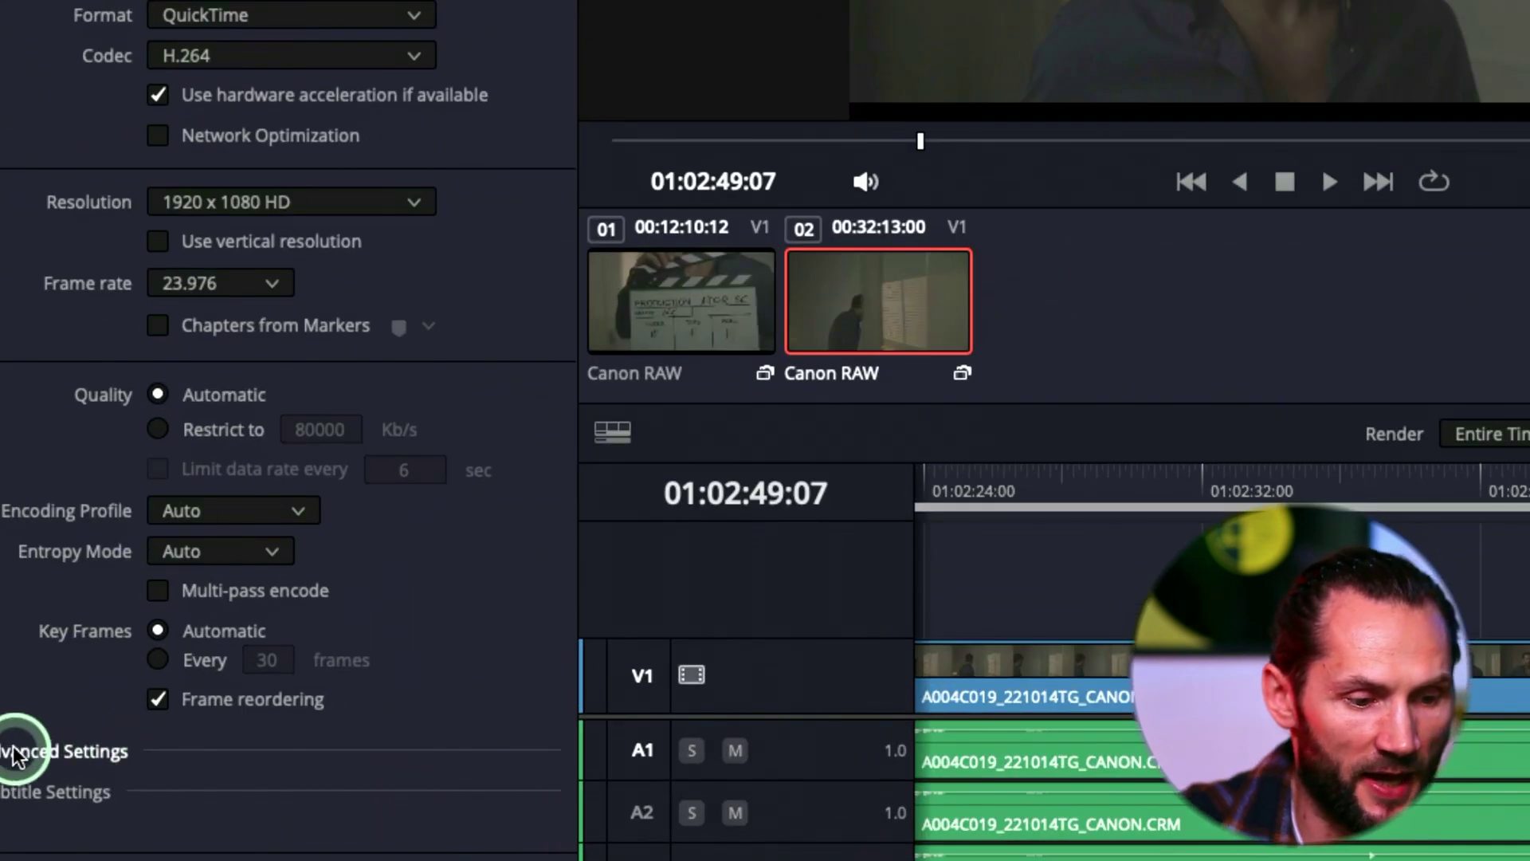
{"action": "left_click", "coordinate": [58, 752]}
{"action": "scroll", "coordinate": [205, 438], "scroll_direction": "down", "scroll_amount": 10}
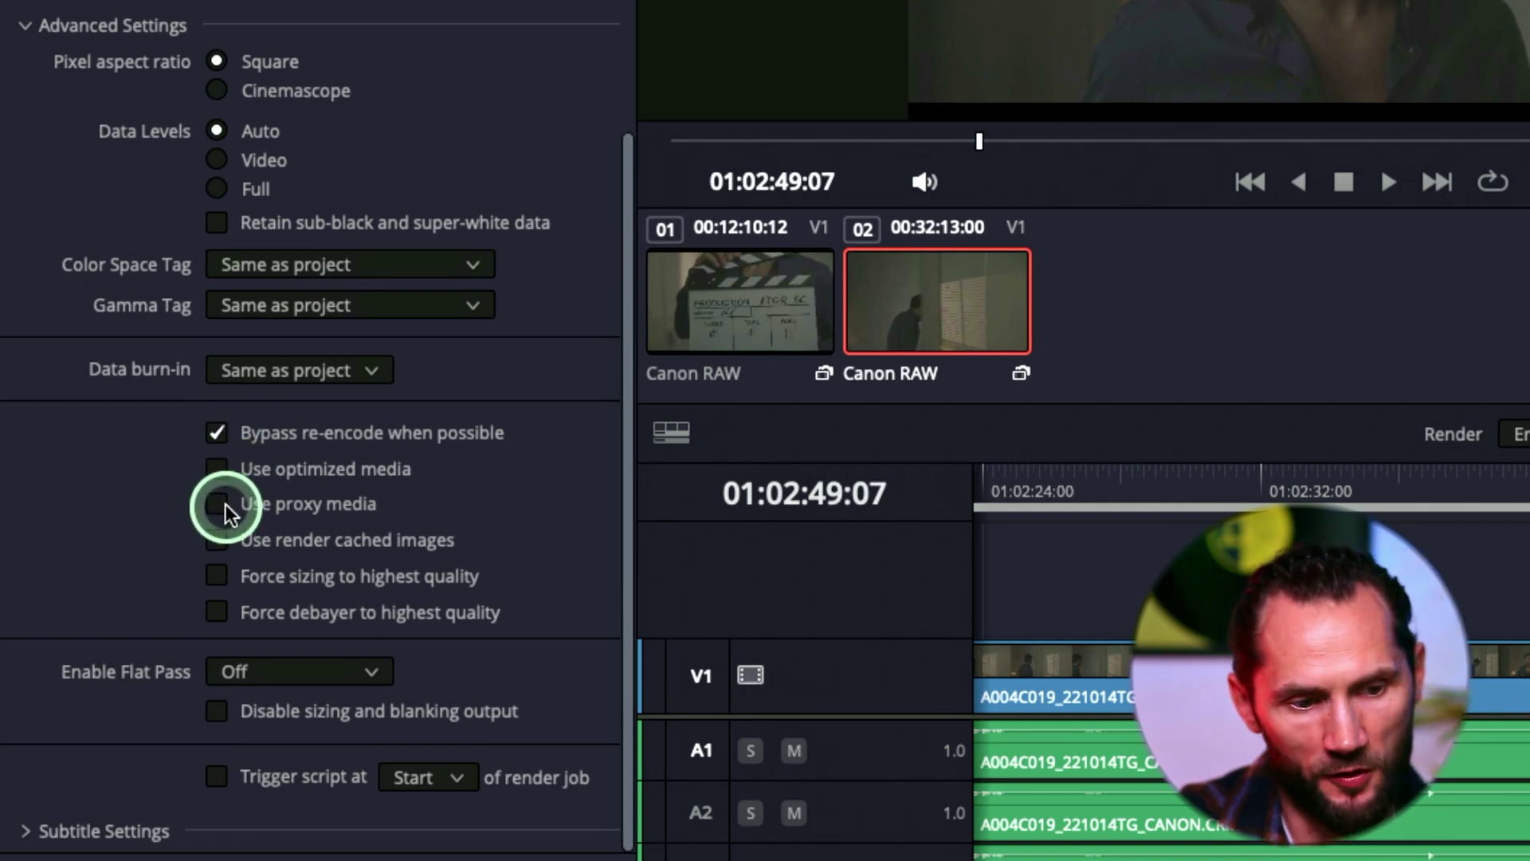
{"action": "left_click", "coordinate": [292, 508]}
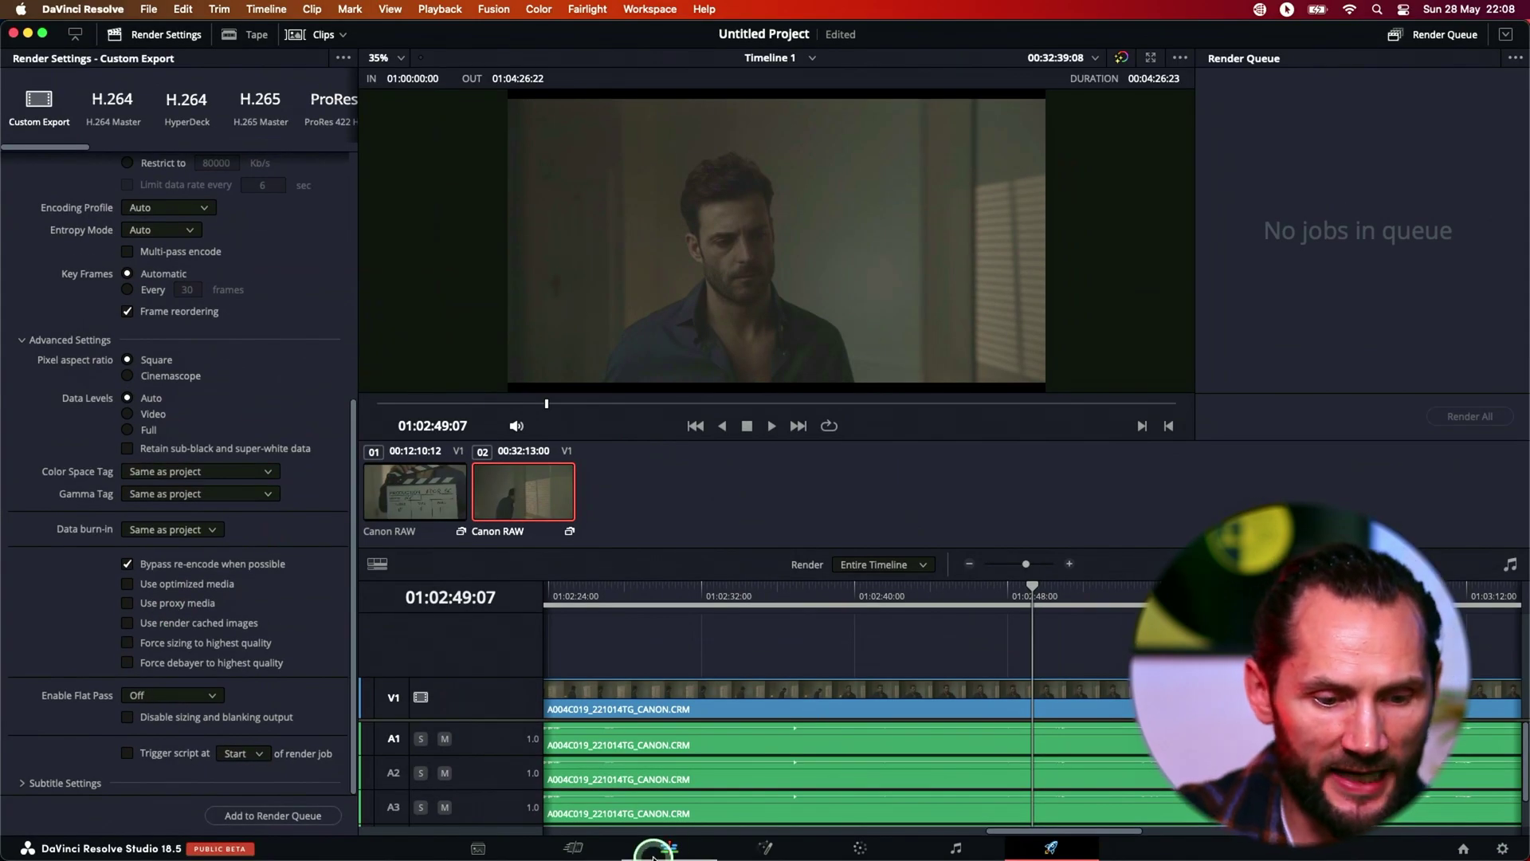
On the Edit page, scrub Timeline 1 through 01:02:22:23 and into the second clip at 01:03:39:23
{"action": "left_click", "coordinate": [655, 846]}
{"action": "left_click", "coordinate": [609, 526]}
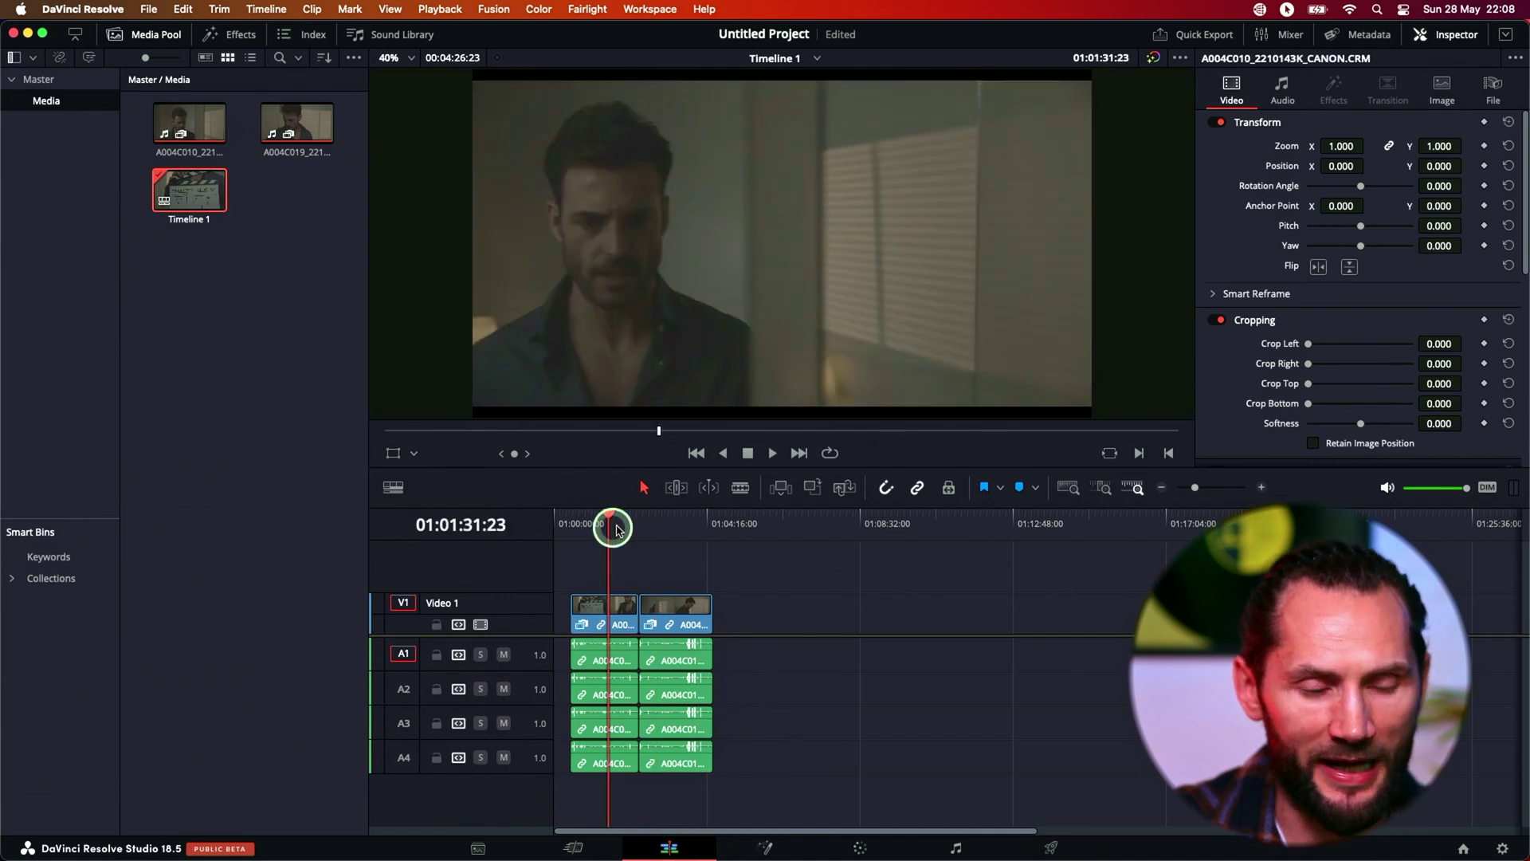
{"action": "left_click", "coordinate": [639, 523]}
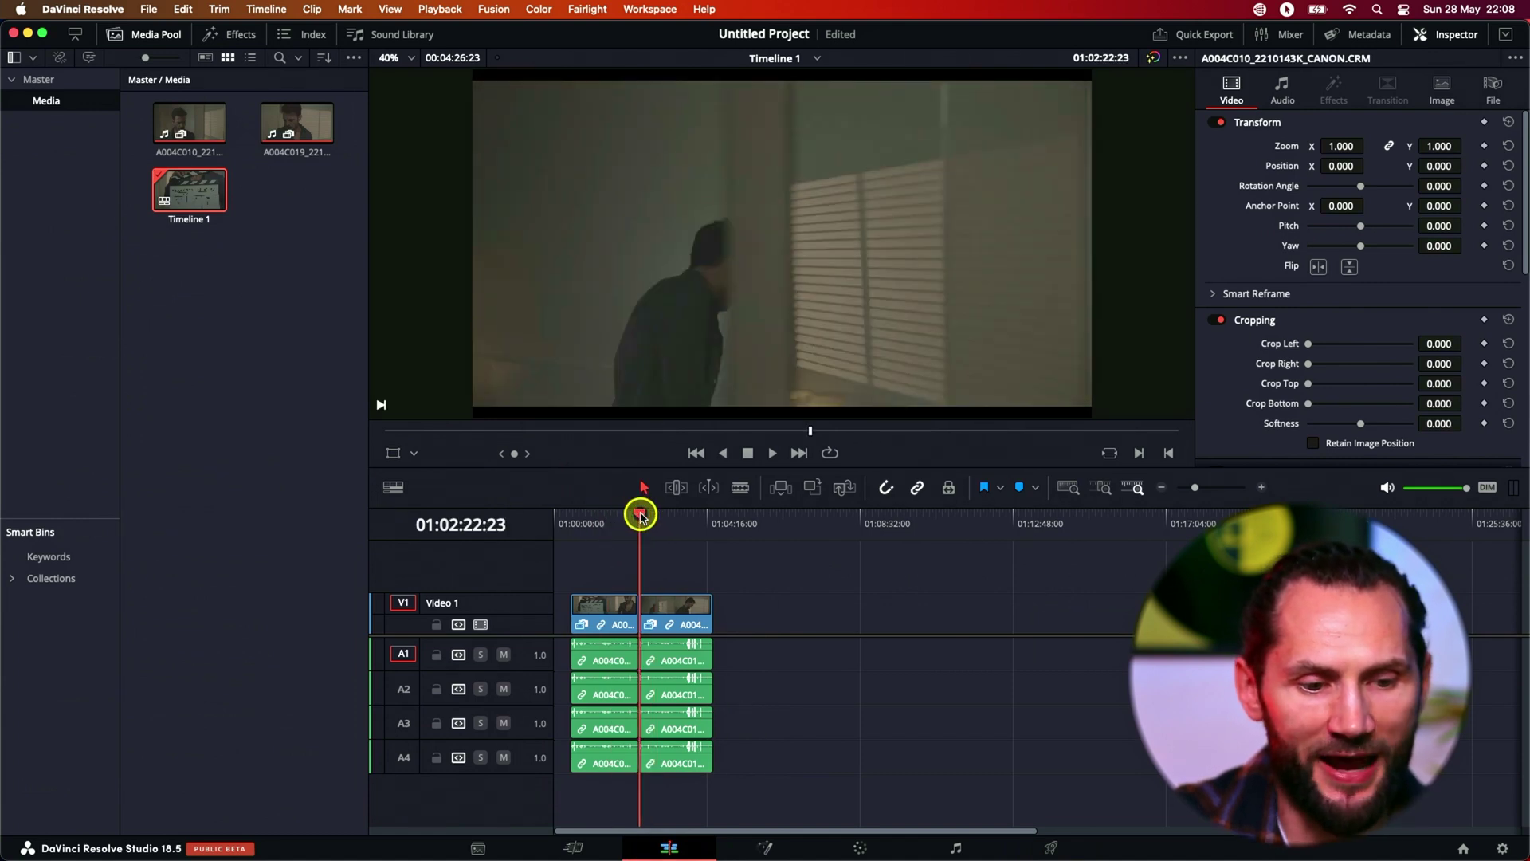
{"action": "left_click", "coordinate": [663, 523]}
{"action": "left_click_drag", "start_coordinate": [664, 522], "coordinate": [666, 524]}
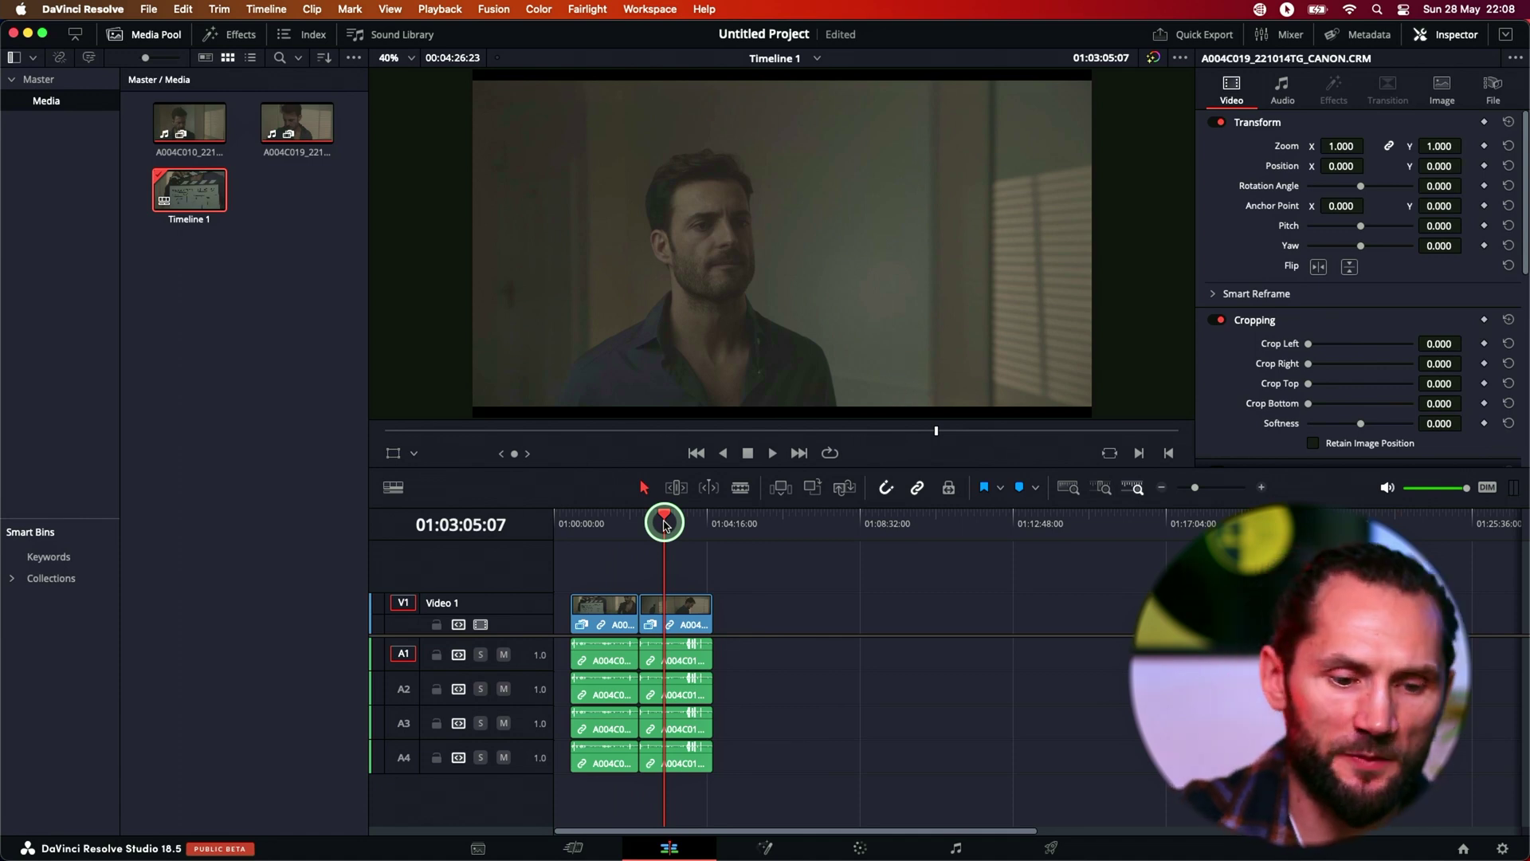
{"action": "left_click", "coordinate": [685, 523]}
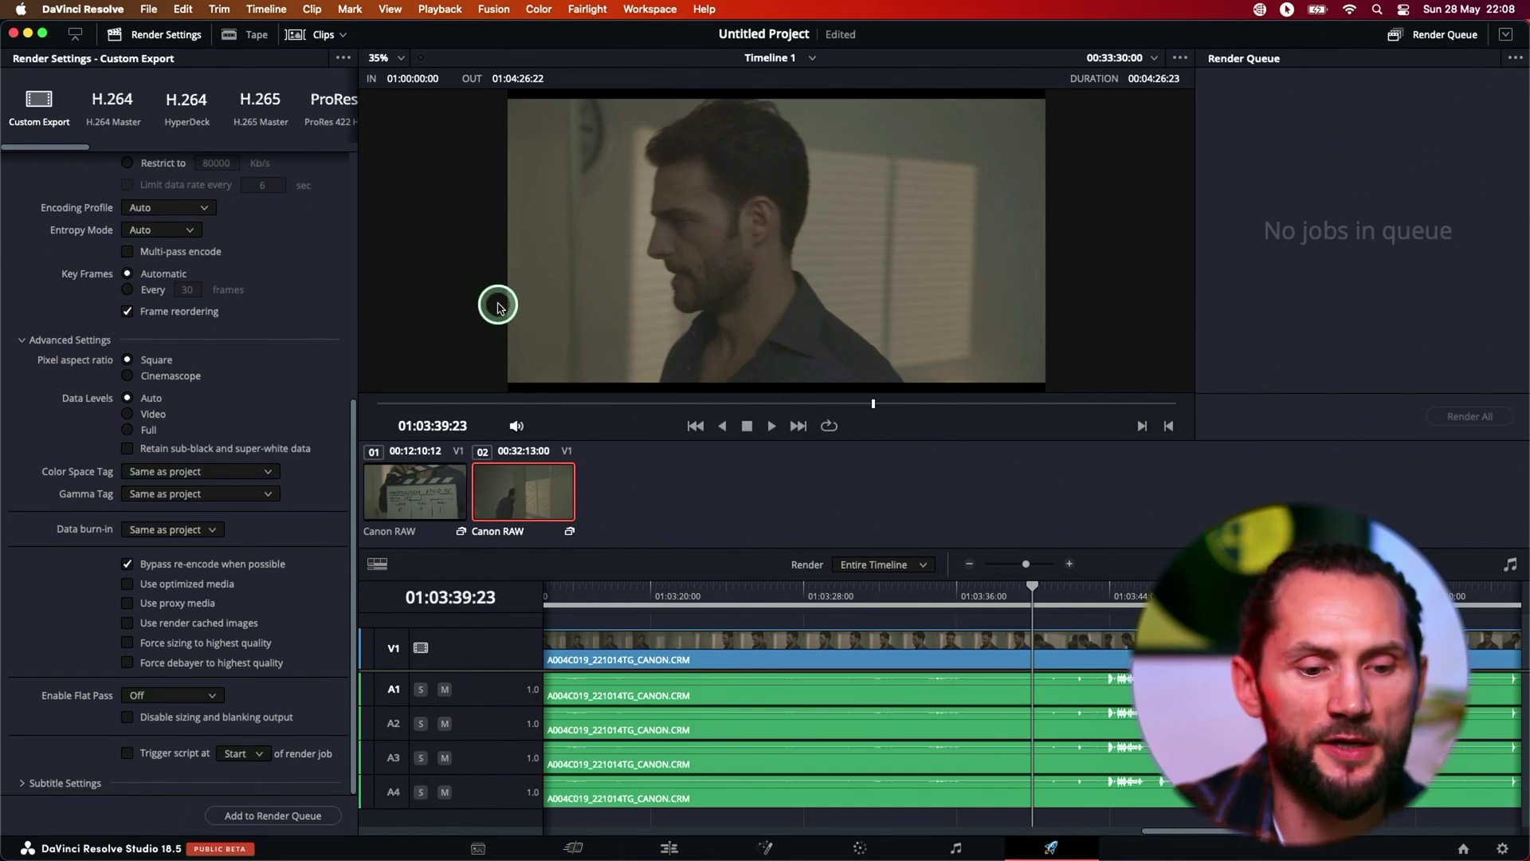
On the Color page, select the clapperboard clip and scrub it from 00:00:16:02 to 00:00:26:23
{"action": "left_click", "coordinate": [860, 848]}
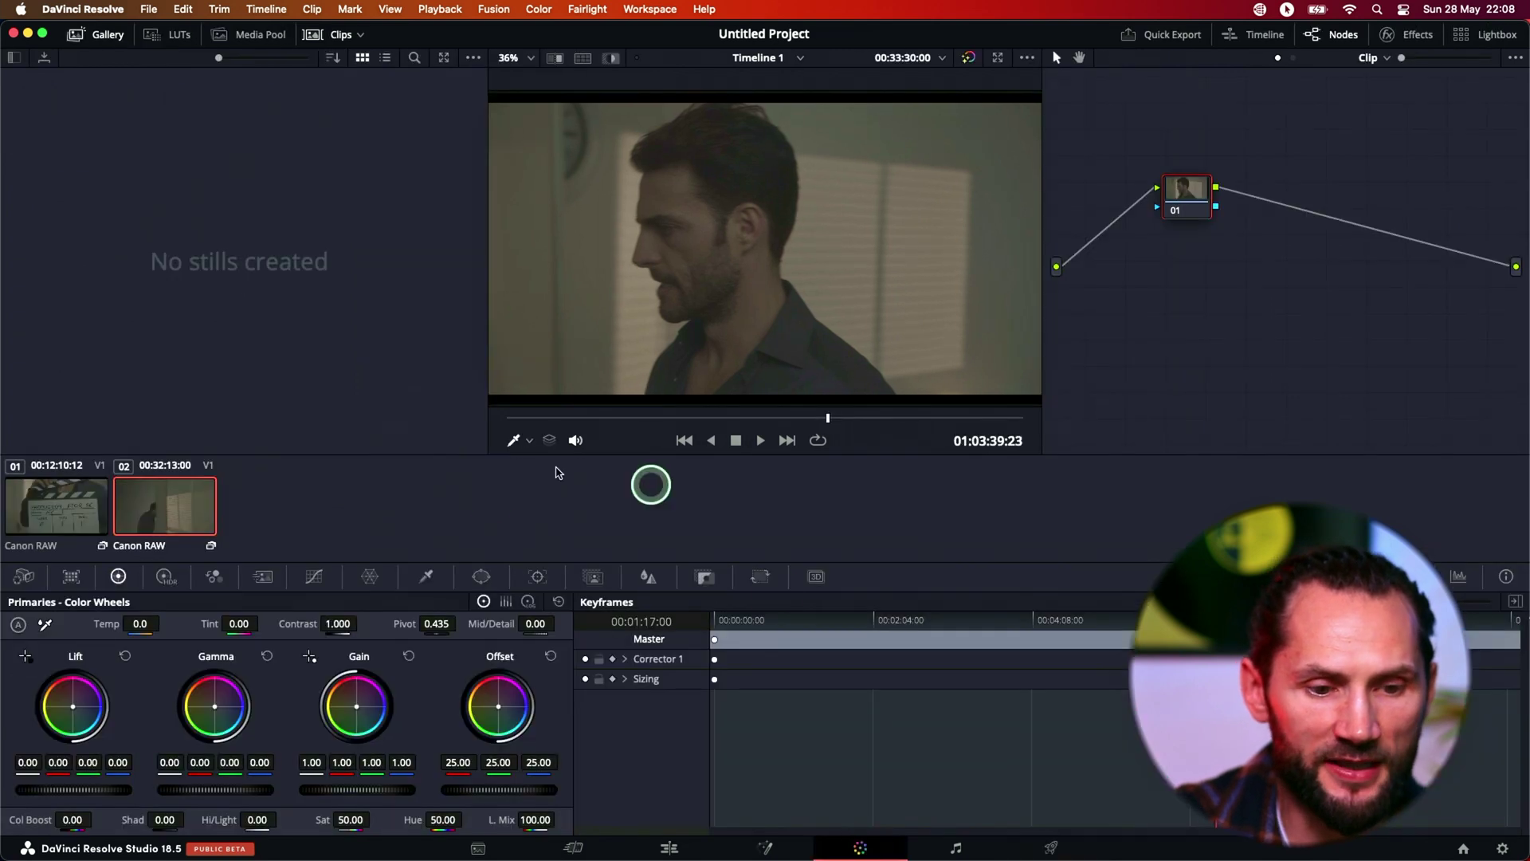
{"action": "left_click", "coordinate": [58, 508]}
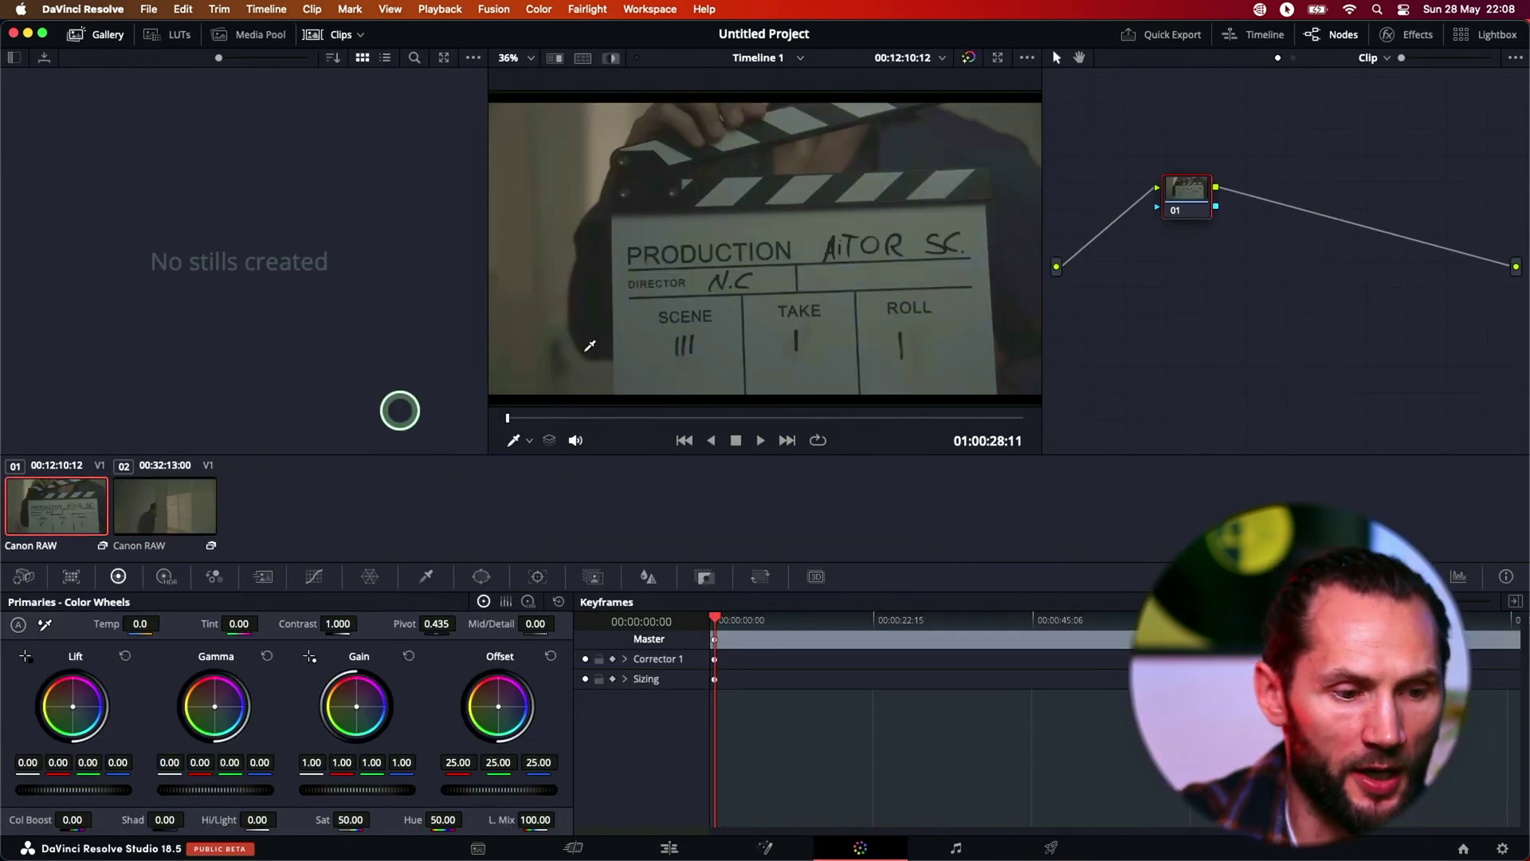
{"action": "left_click", "coordinate": [829, 618]}
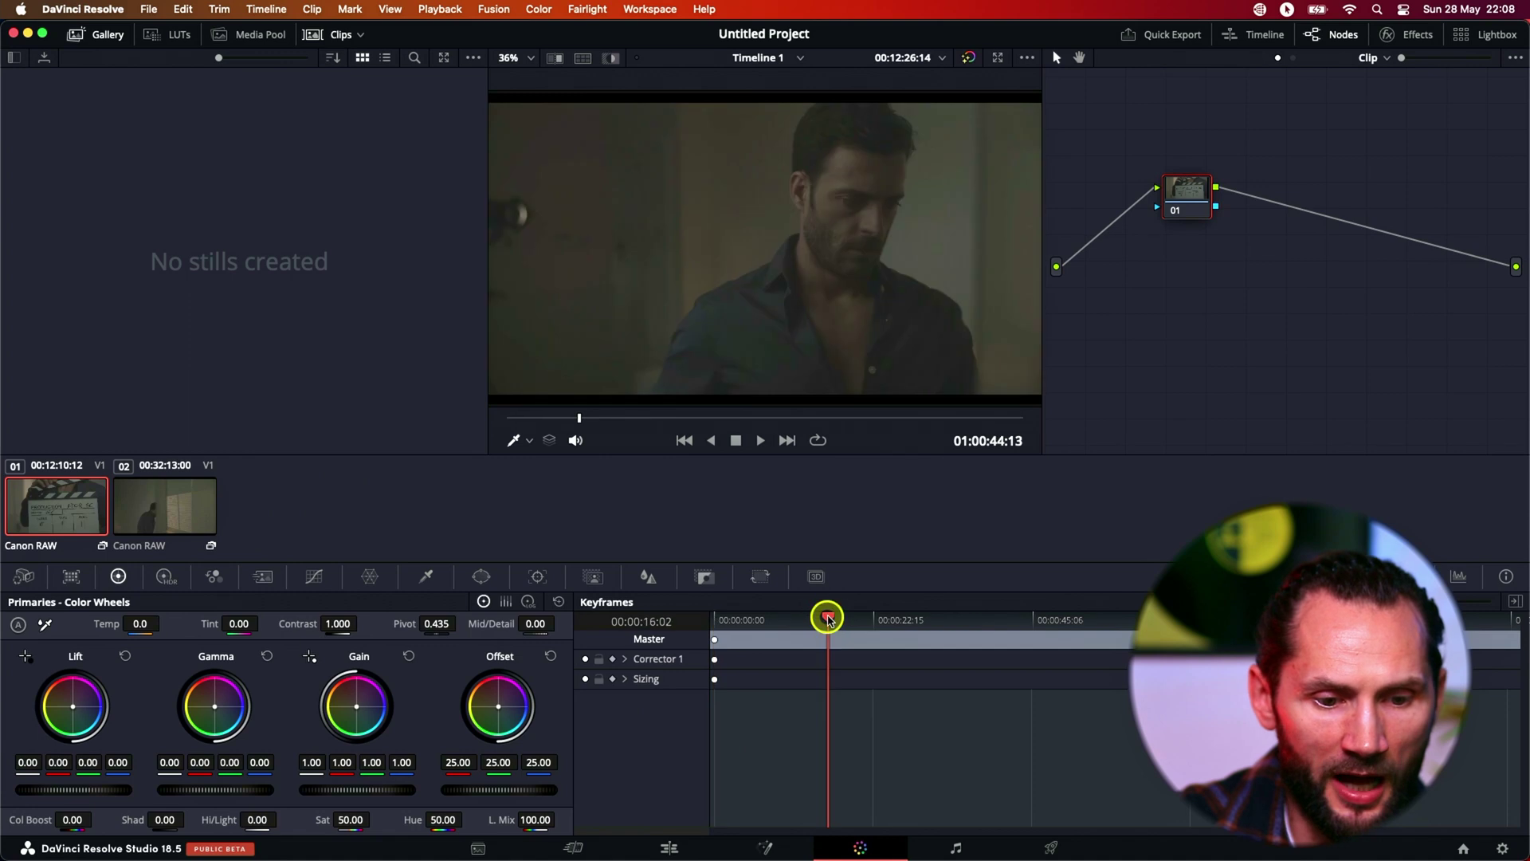
{"action": "left_click_drag", "start_coordinate": [828, 618], "coordinate": [904, 618]}
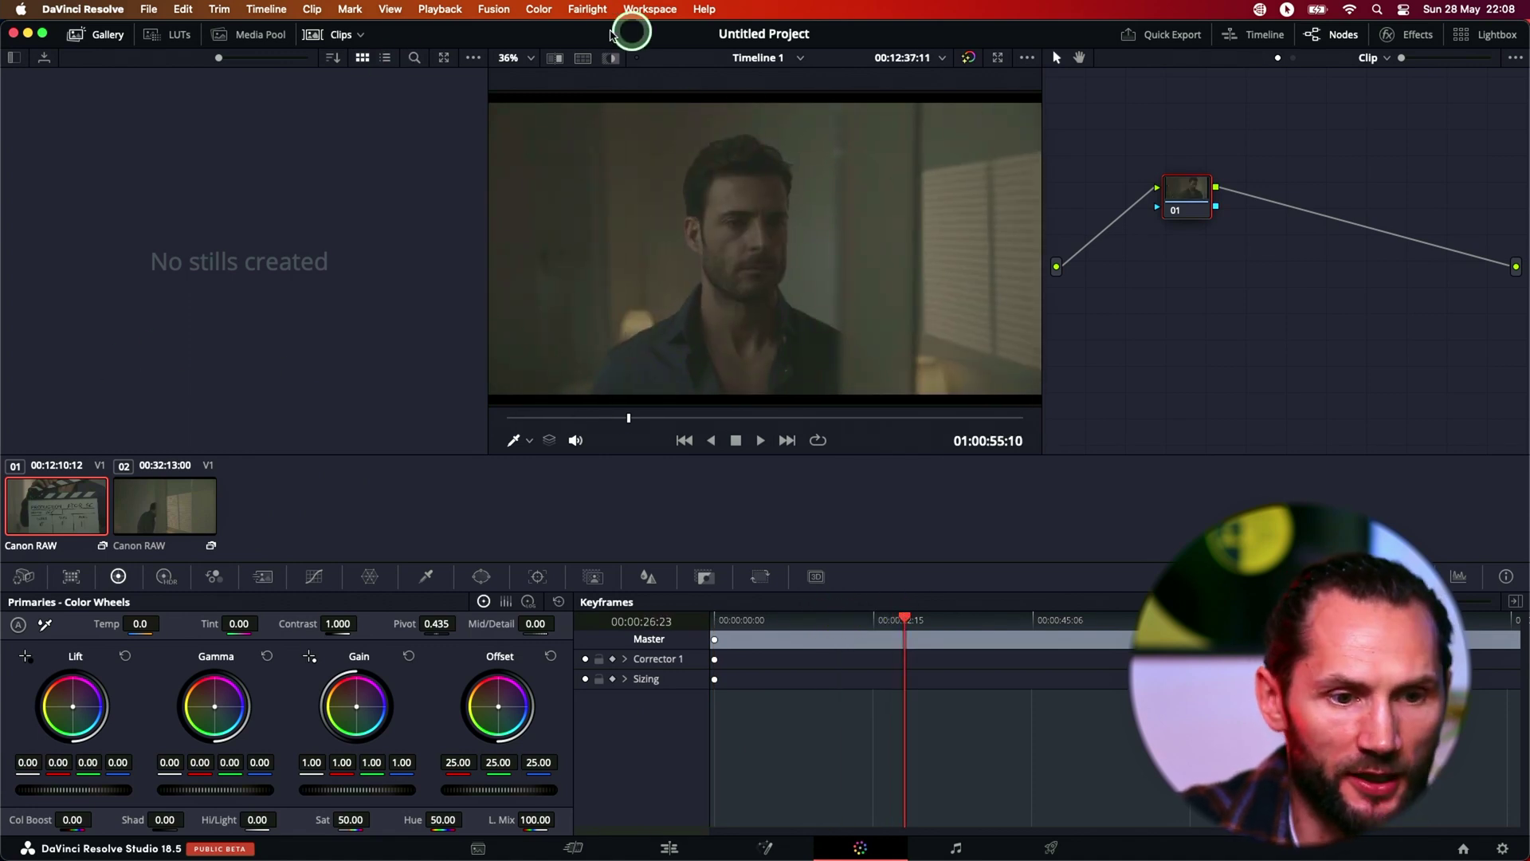
Set Playback > Proxy Handling to Disable All Proxies
{"action": "left_click", "coordinate": [440, 9]}
{"action": "mouse_move", "coordinate": [452, 52]}
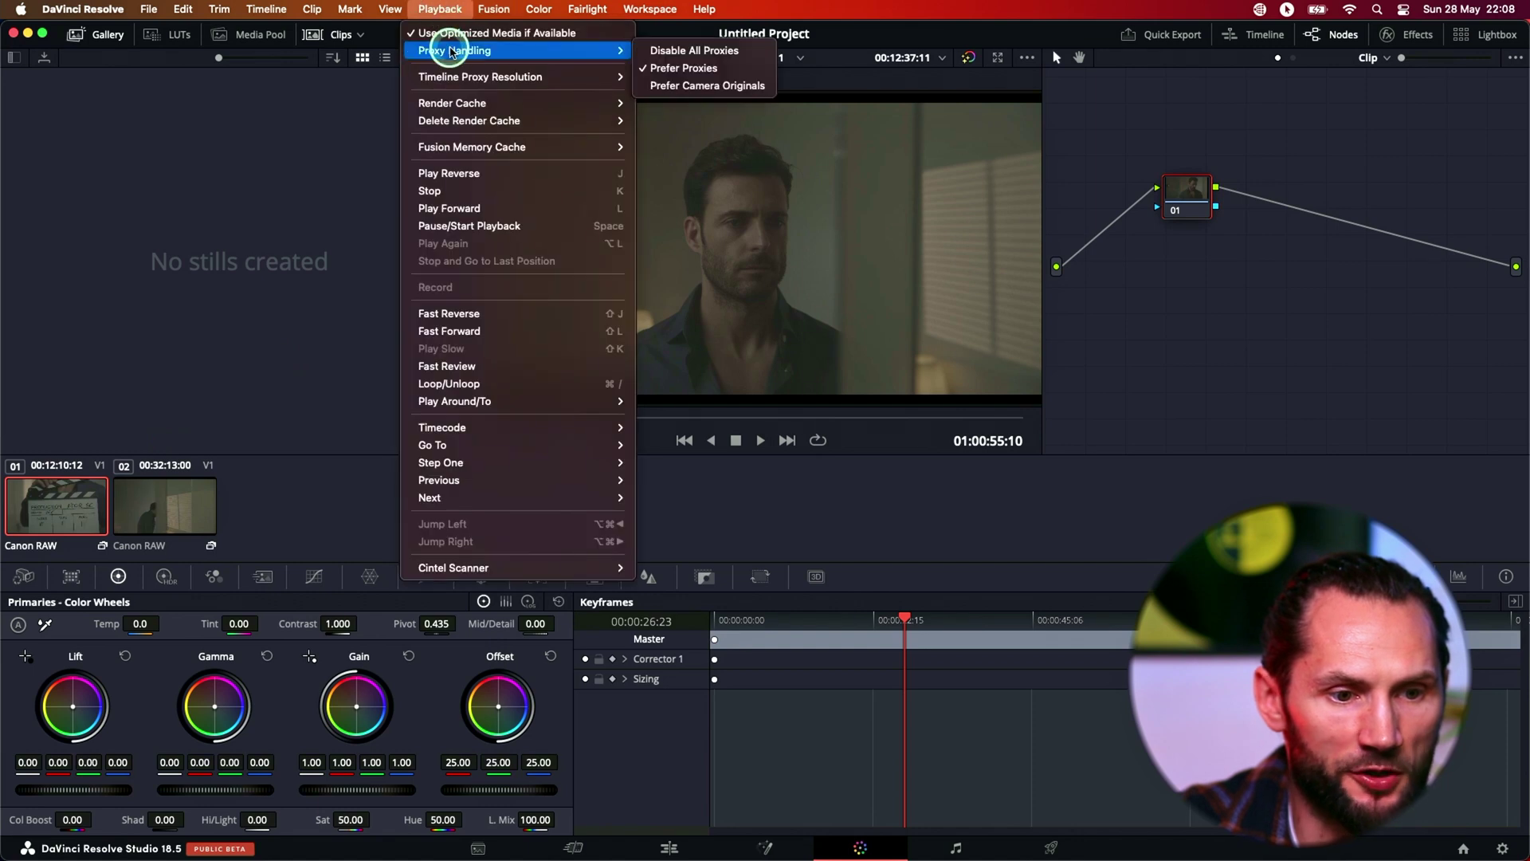
{"action": "left_click", "coordinate": [687, 51]}
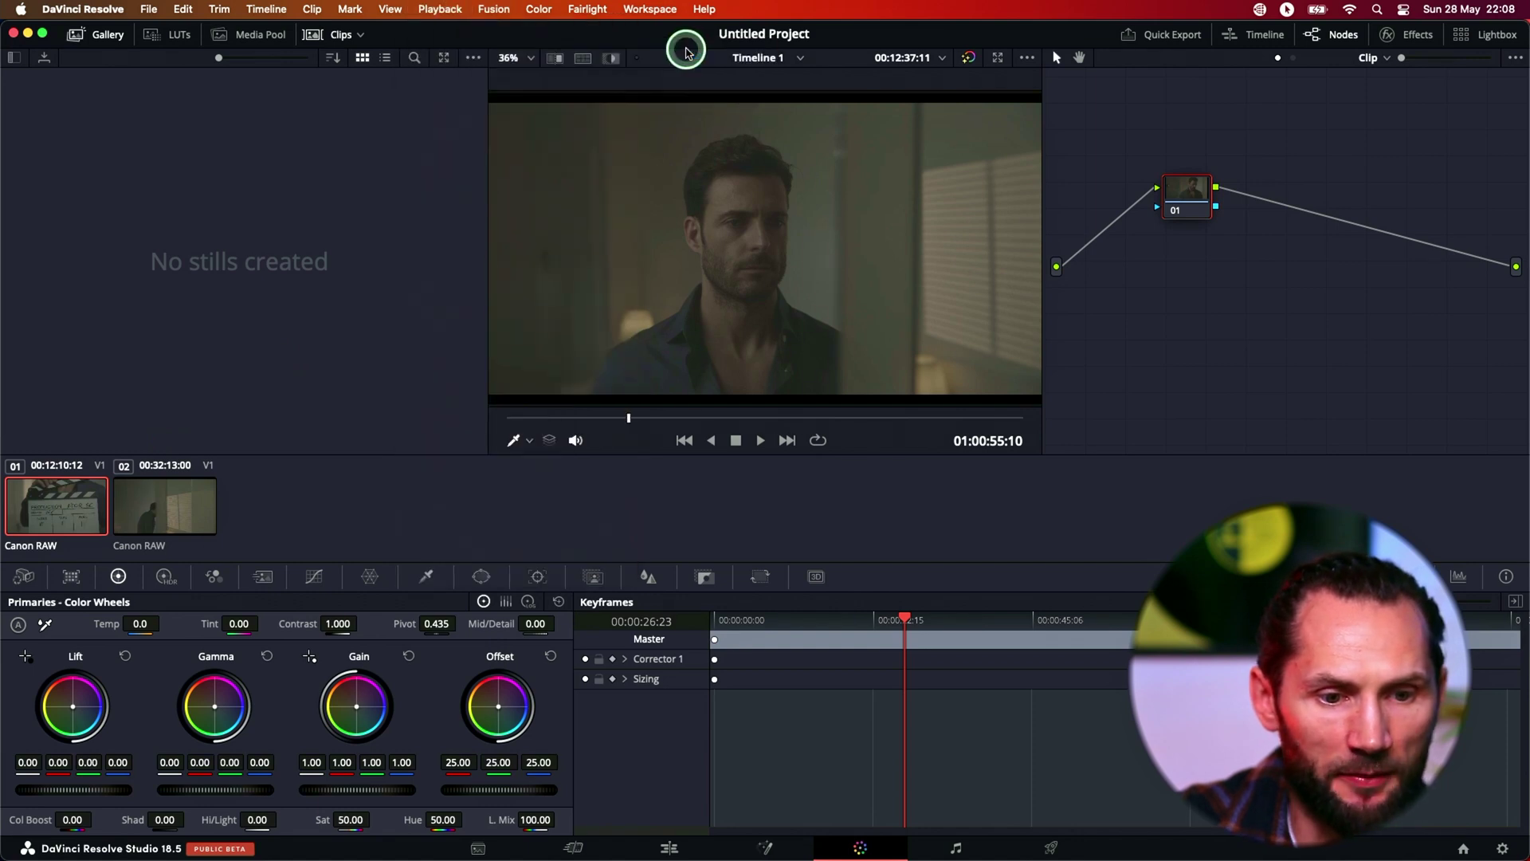
{"action": "left_click", "coordinate": [739, 249]}
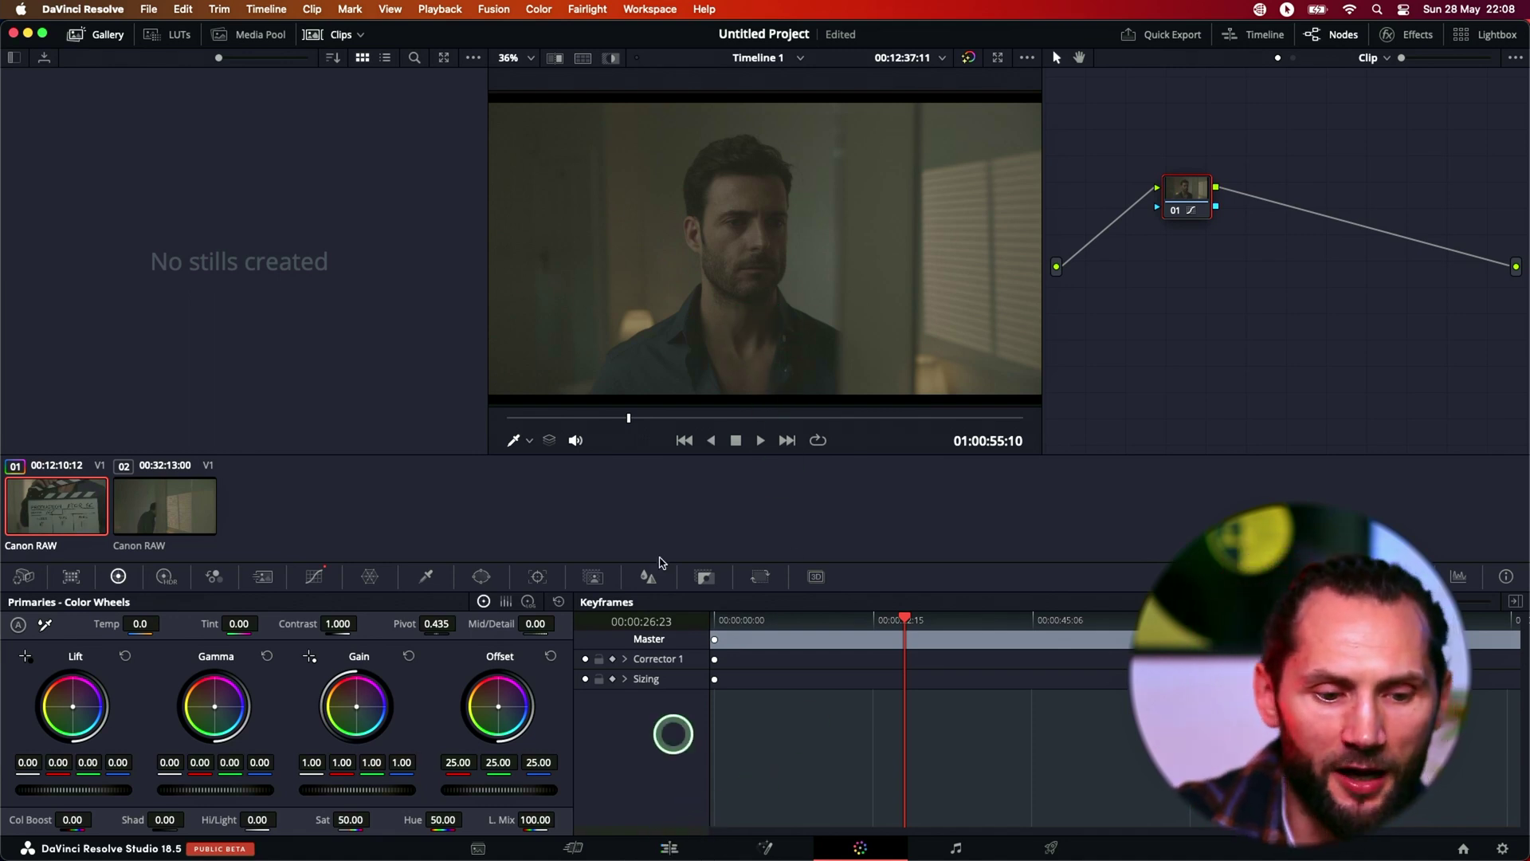
Choose a different option under Playback > Proxy Handling
{"action": "left_click", "coordinate": [440, 8]}
{"action": "mouse_move", "coordinate": [468, 50]}
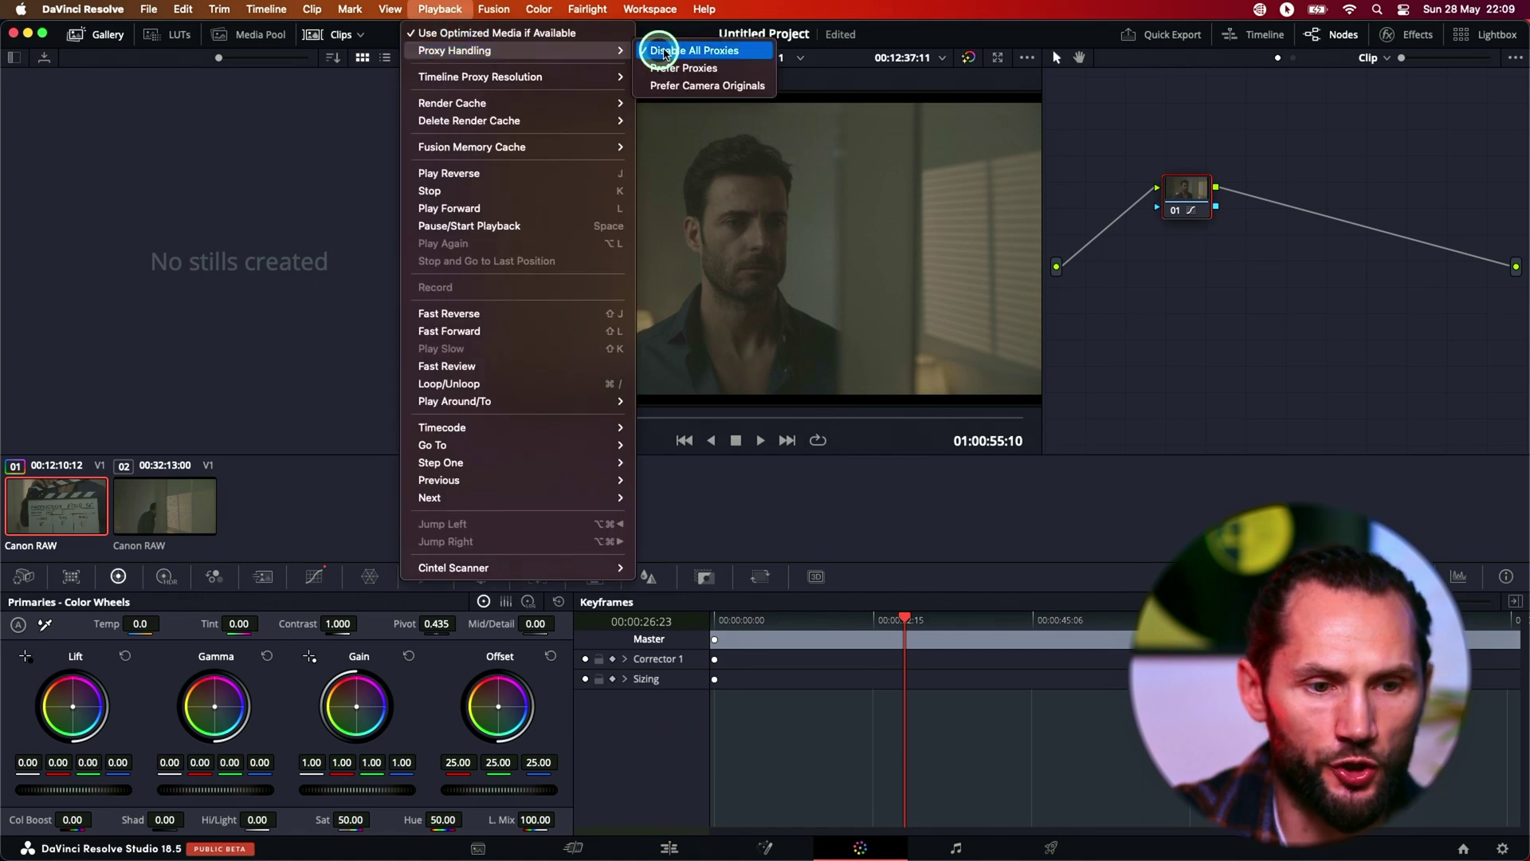
{"action": "left_click", "coordinate": [690, 64]}
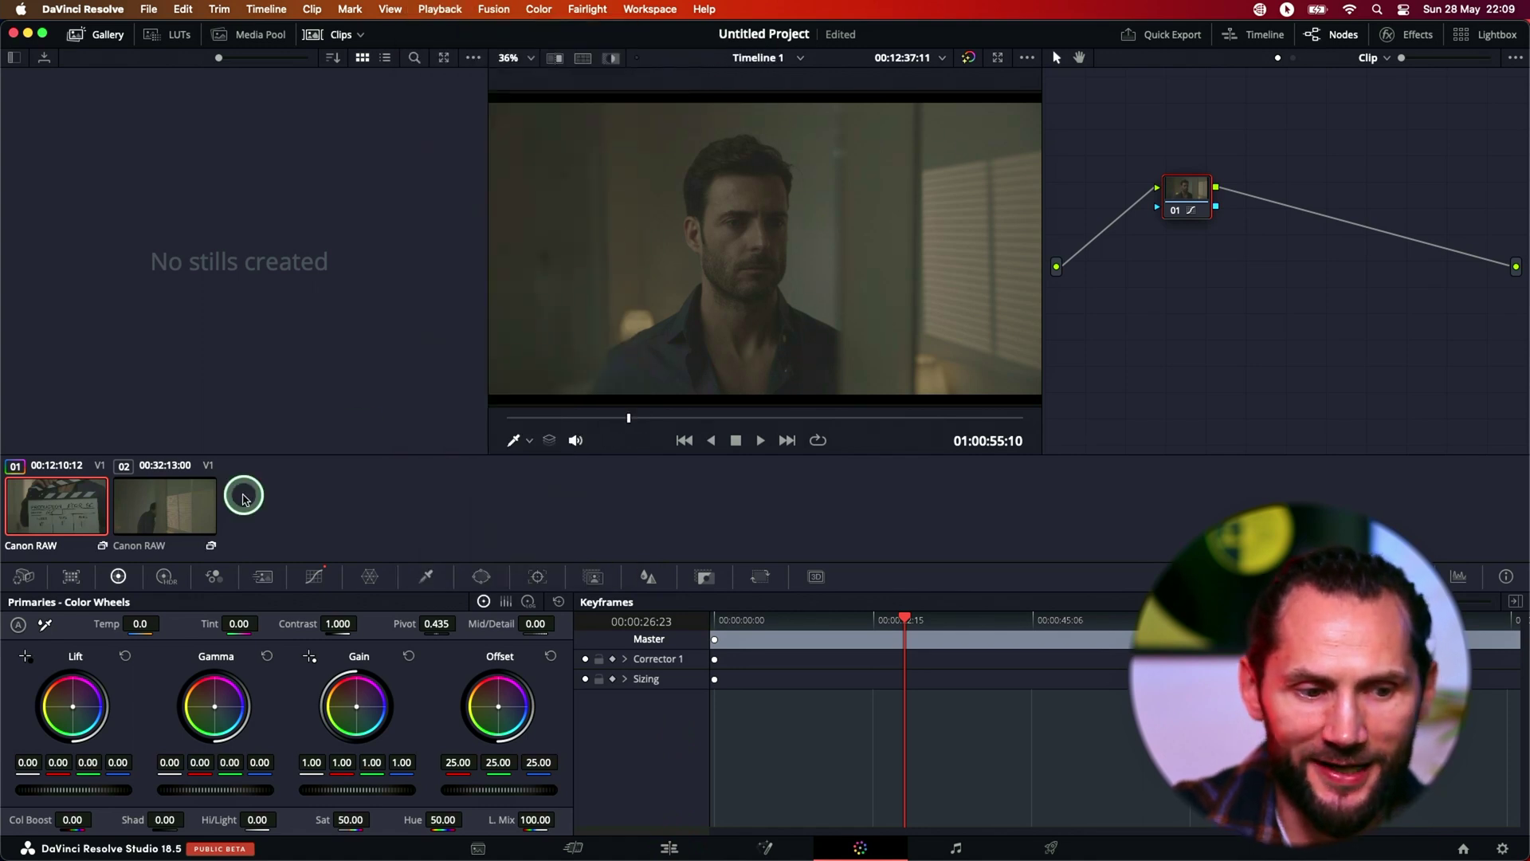